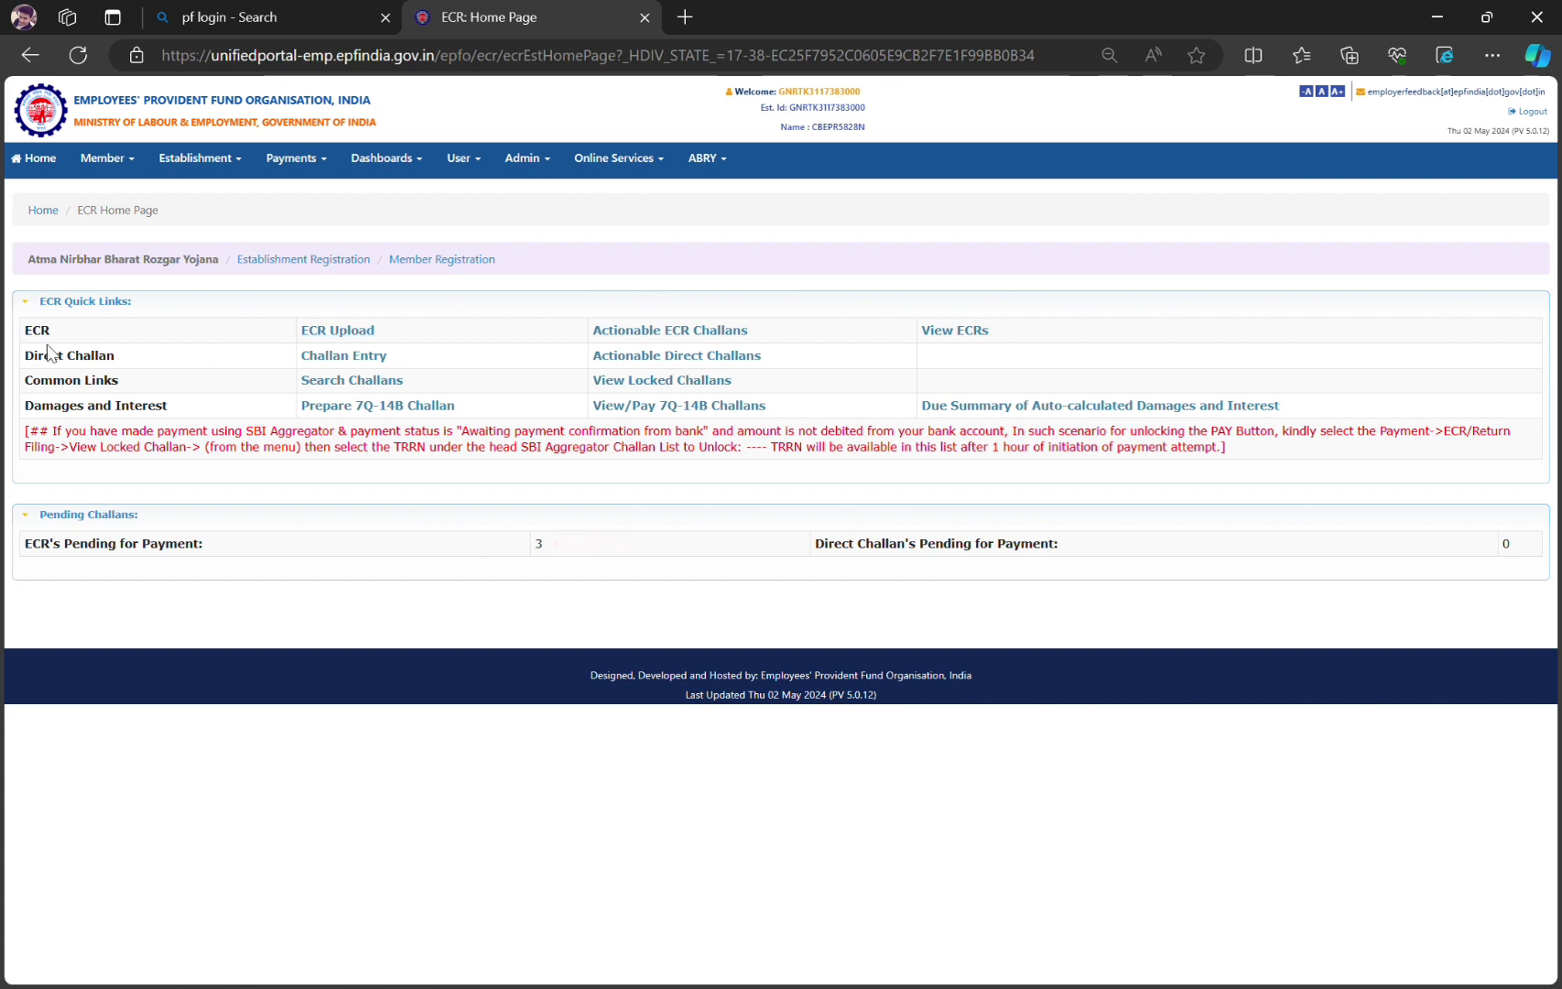
Open the ECR Upload page from the ECR quick links
{"action": "left_click_drag", "start_coordinate": [63, 342], "coordinate": [376, 352]}
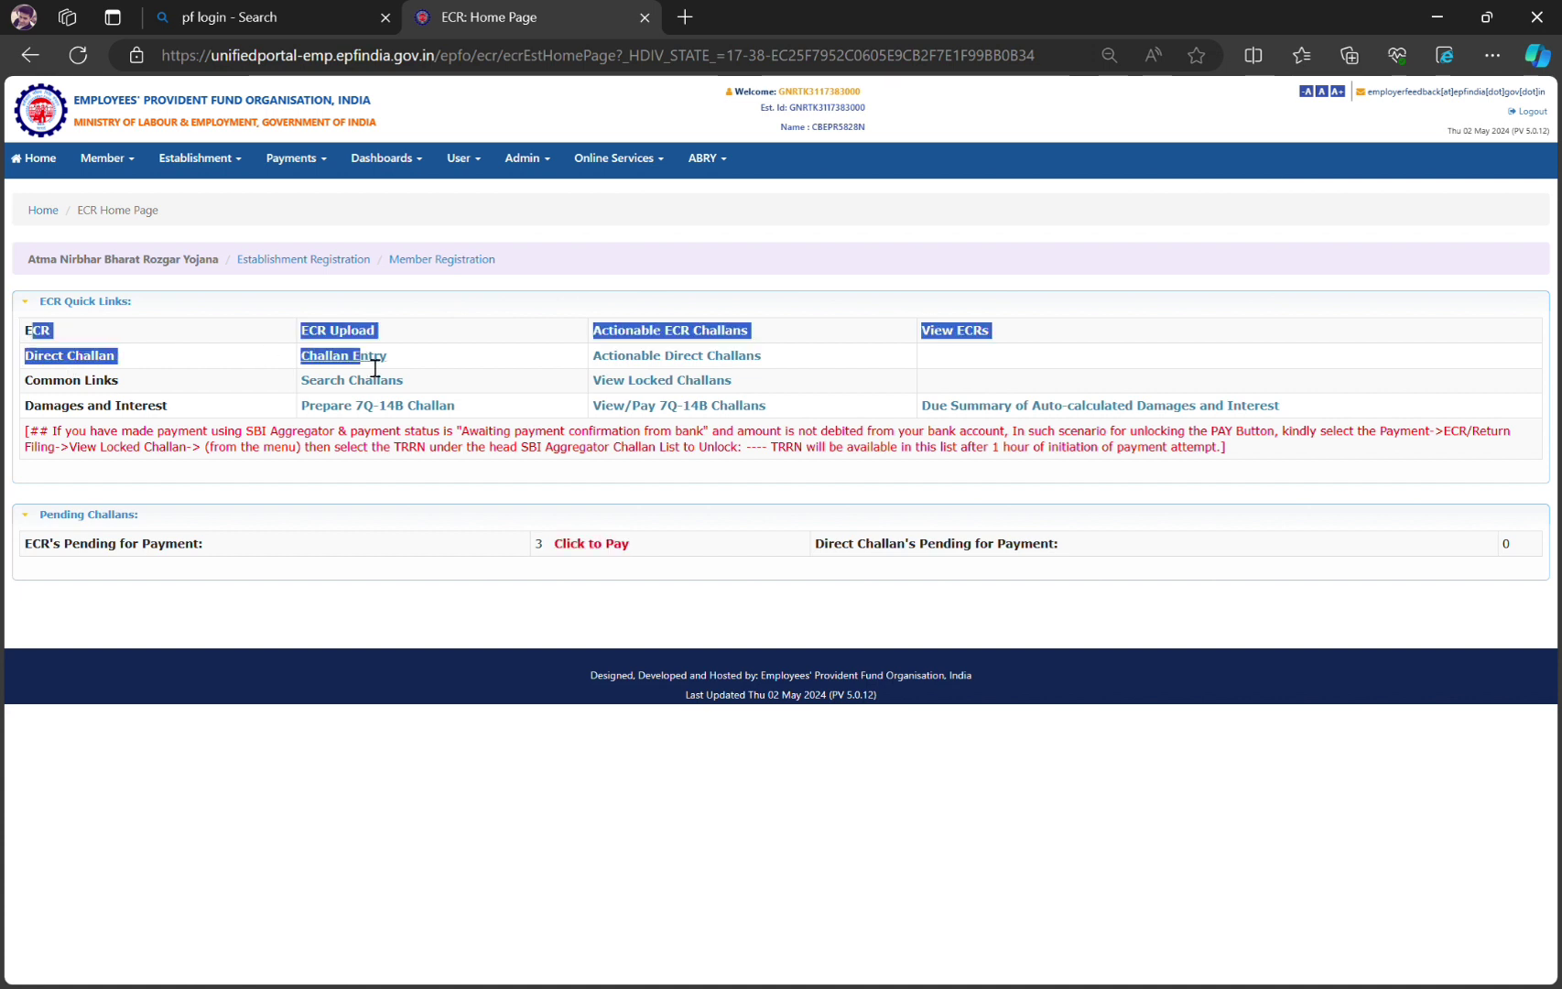
{"action": "left_click", "coordinate": [387, 314]}
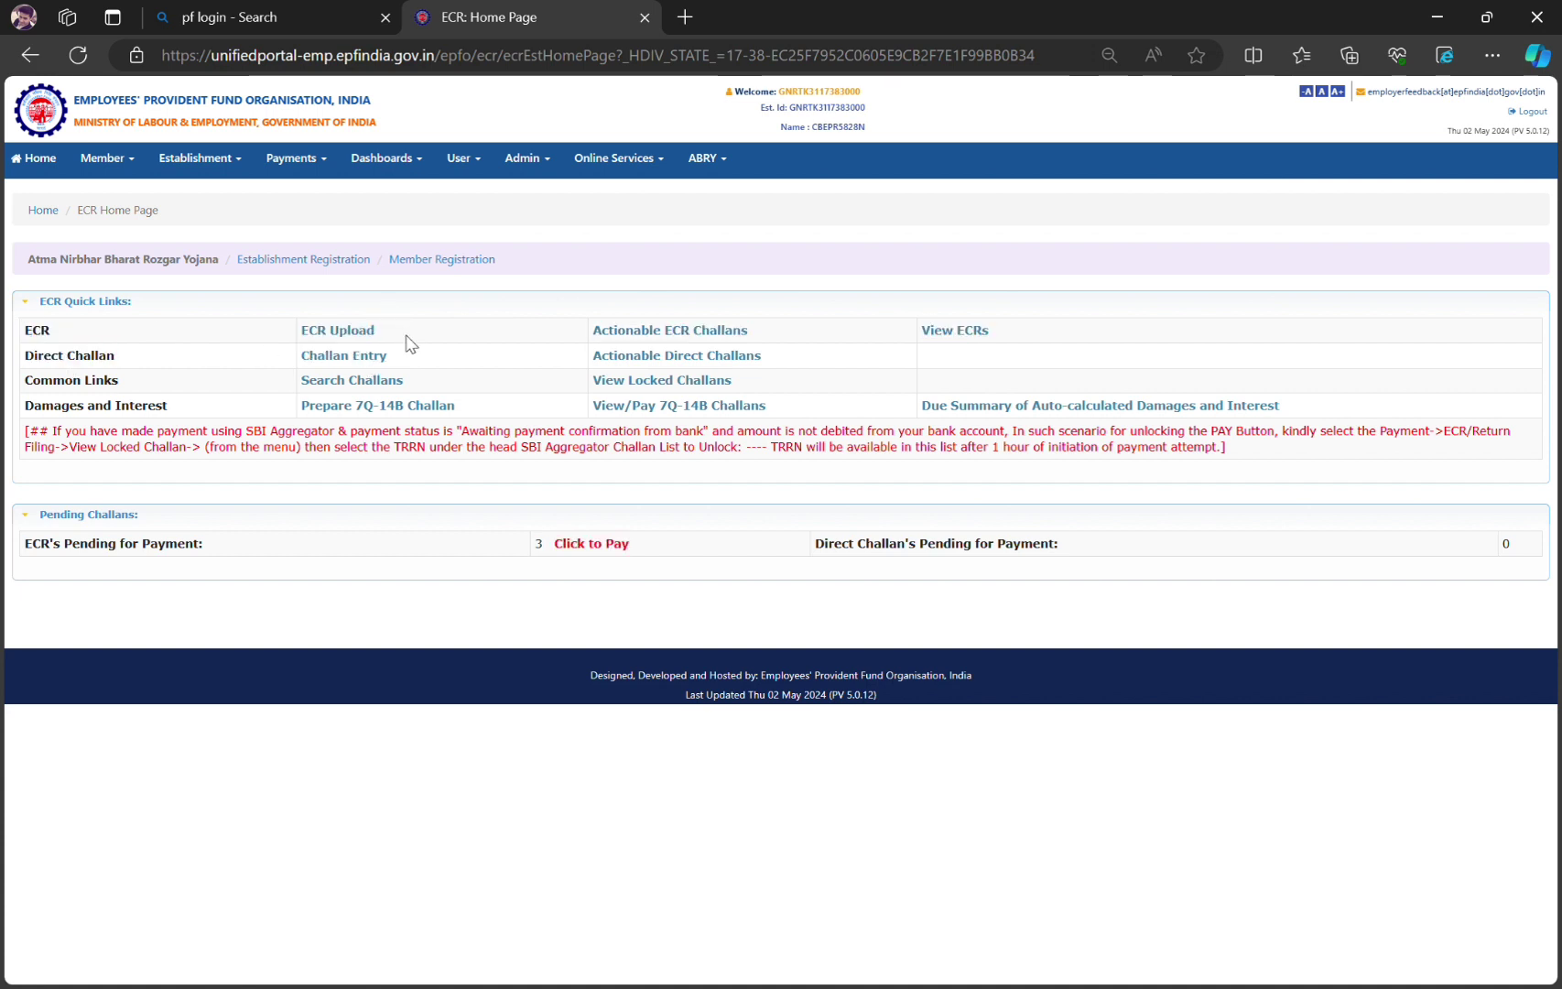
{"action": "left_click", "coordinate": [352, 335]}
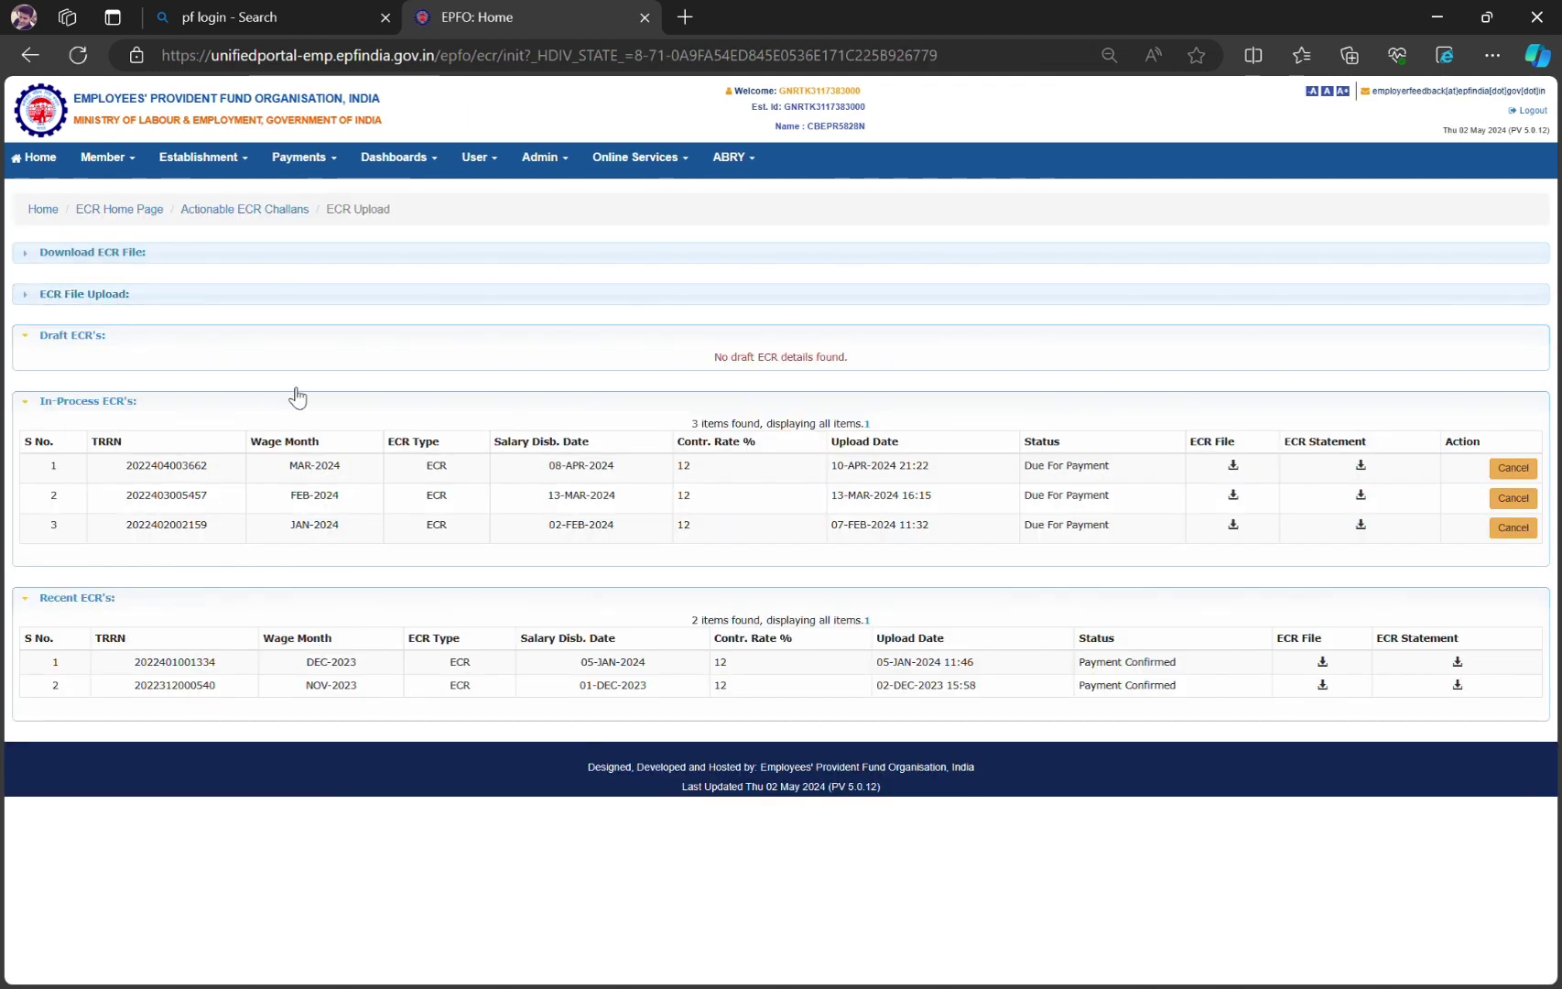
Expand the Download ECR File section and set the wage month to April 2024
{"action": "left_click", "coordinate": [81, 260]}
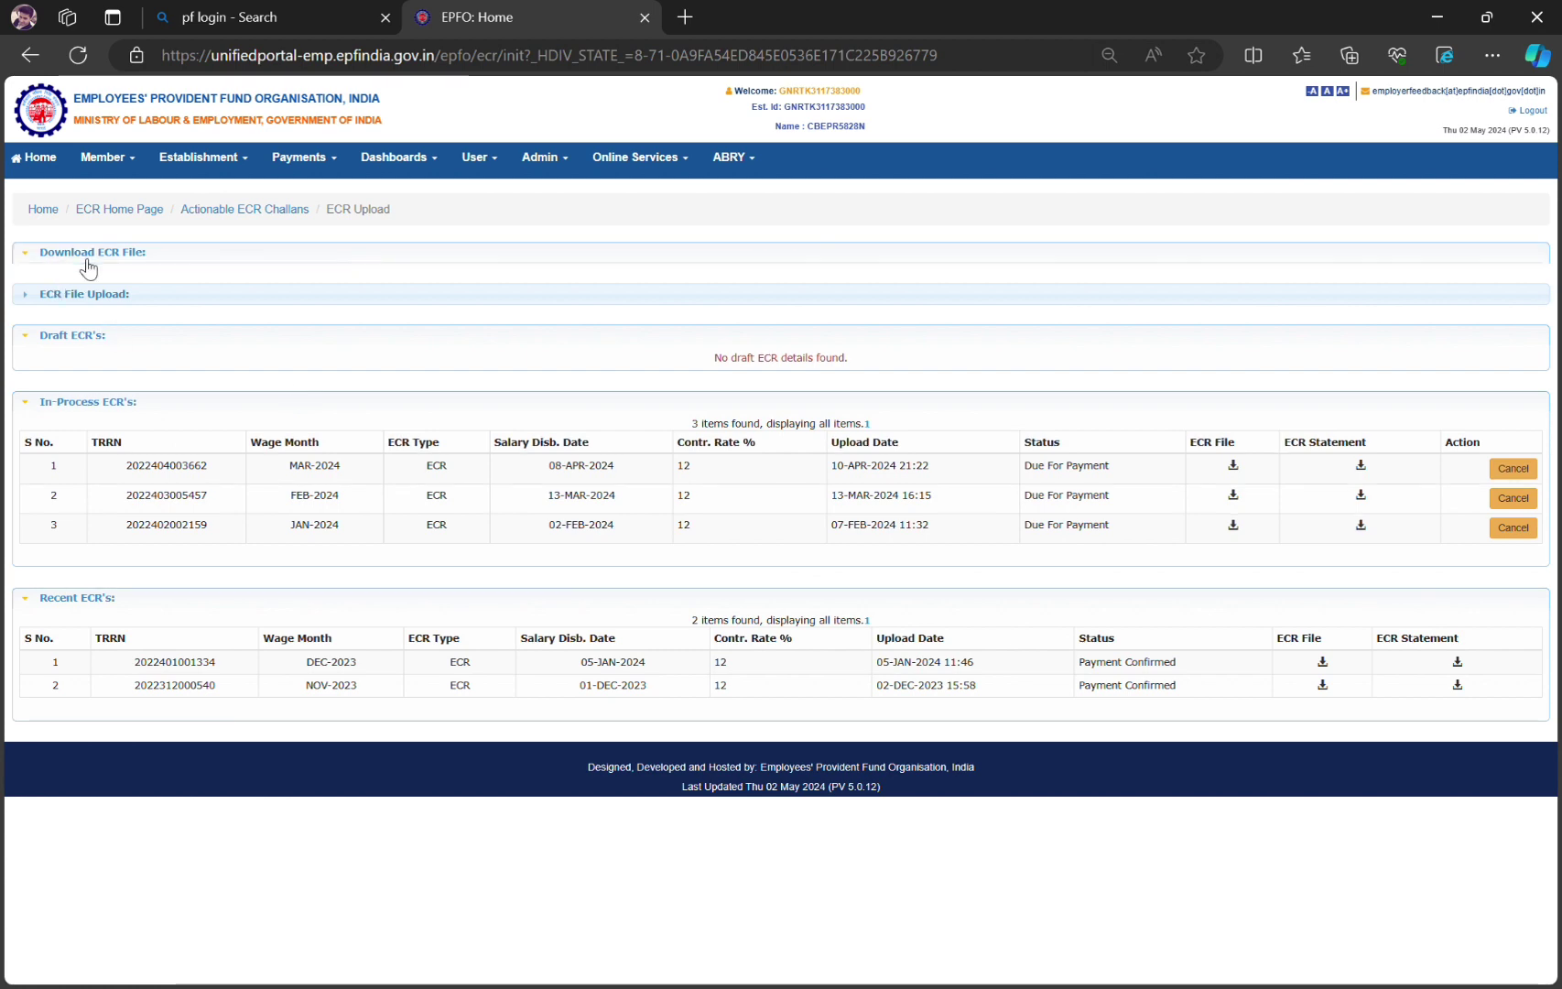
{"action": "left_click", "coordinate": [384, 282]}
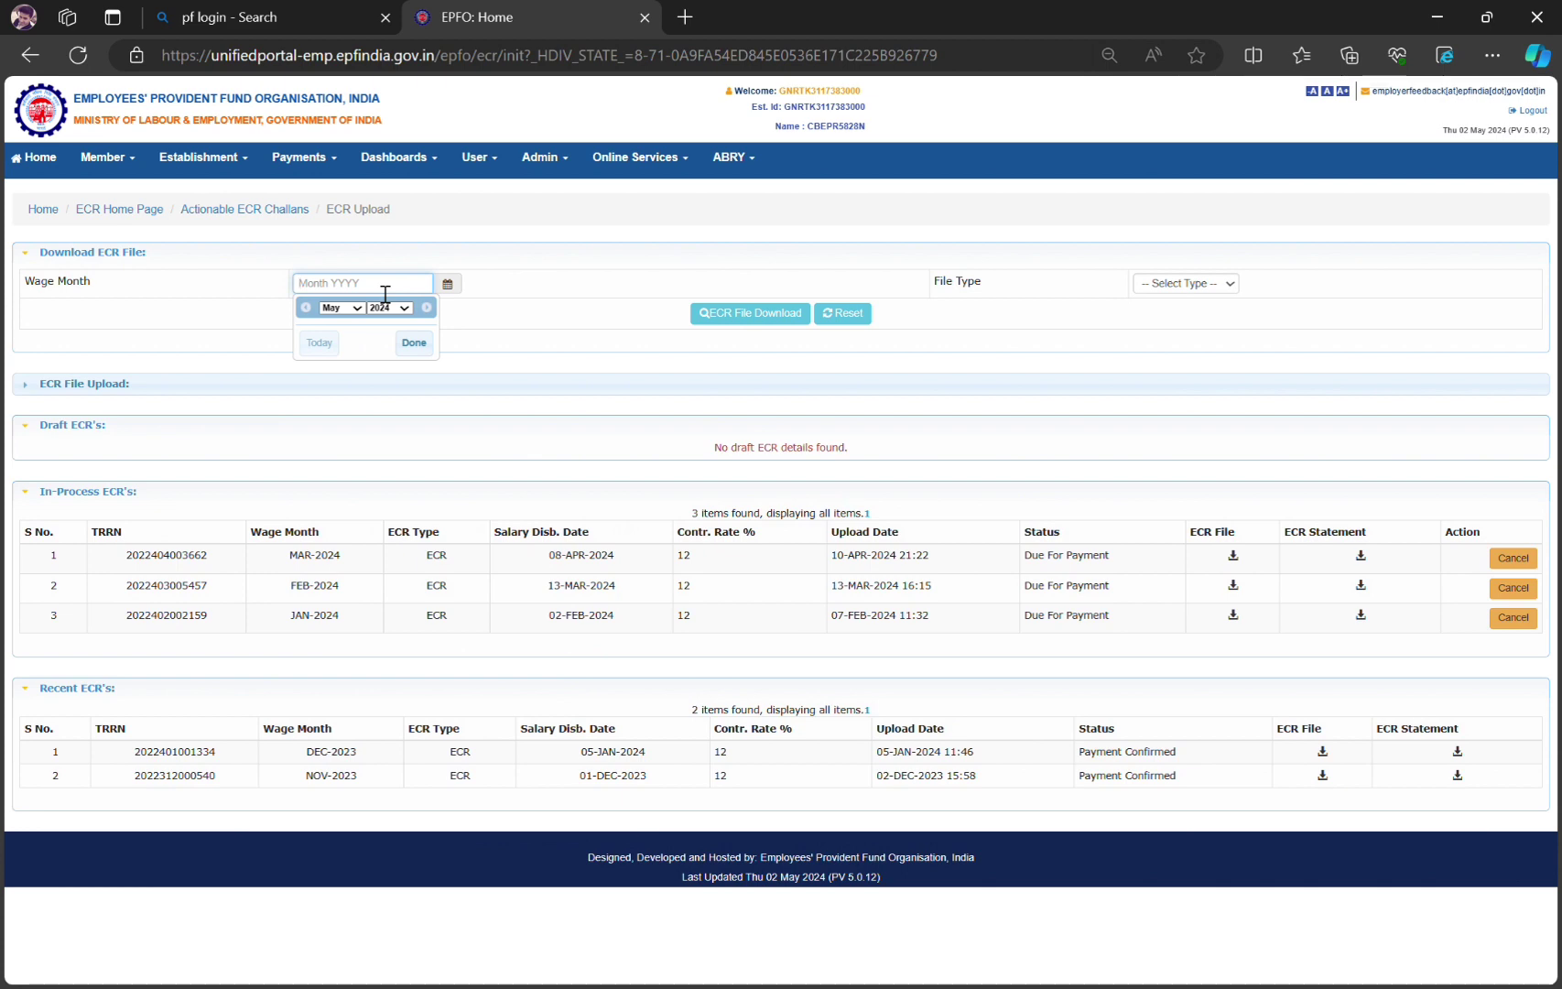
{"action": "type", "text": "april"}
{"action": "left_click", "coordinate": [415, 344]}
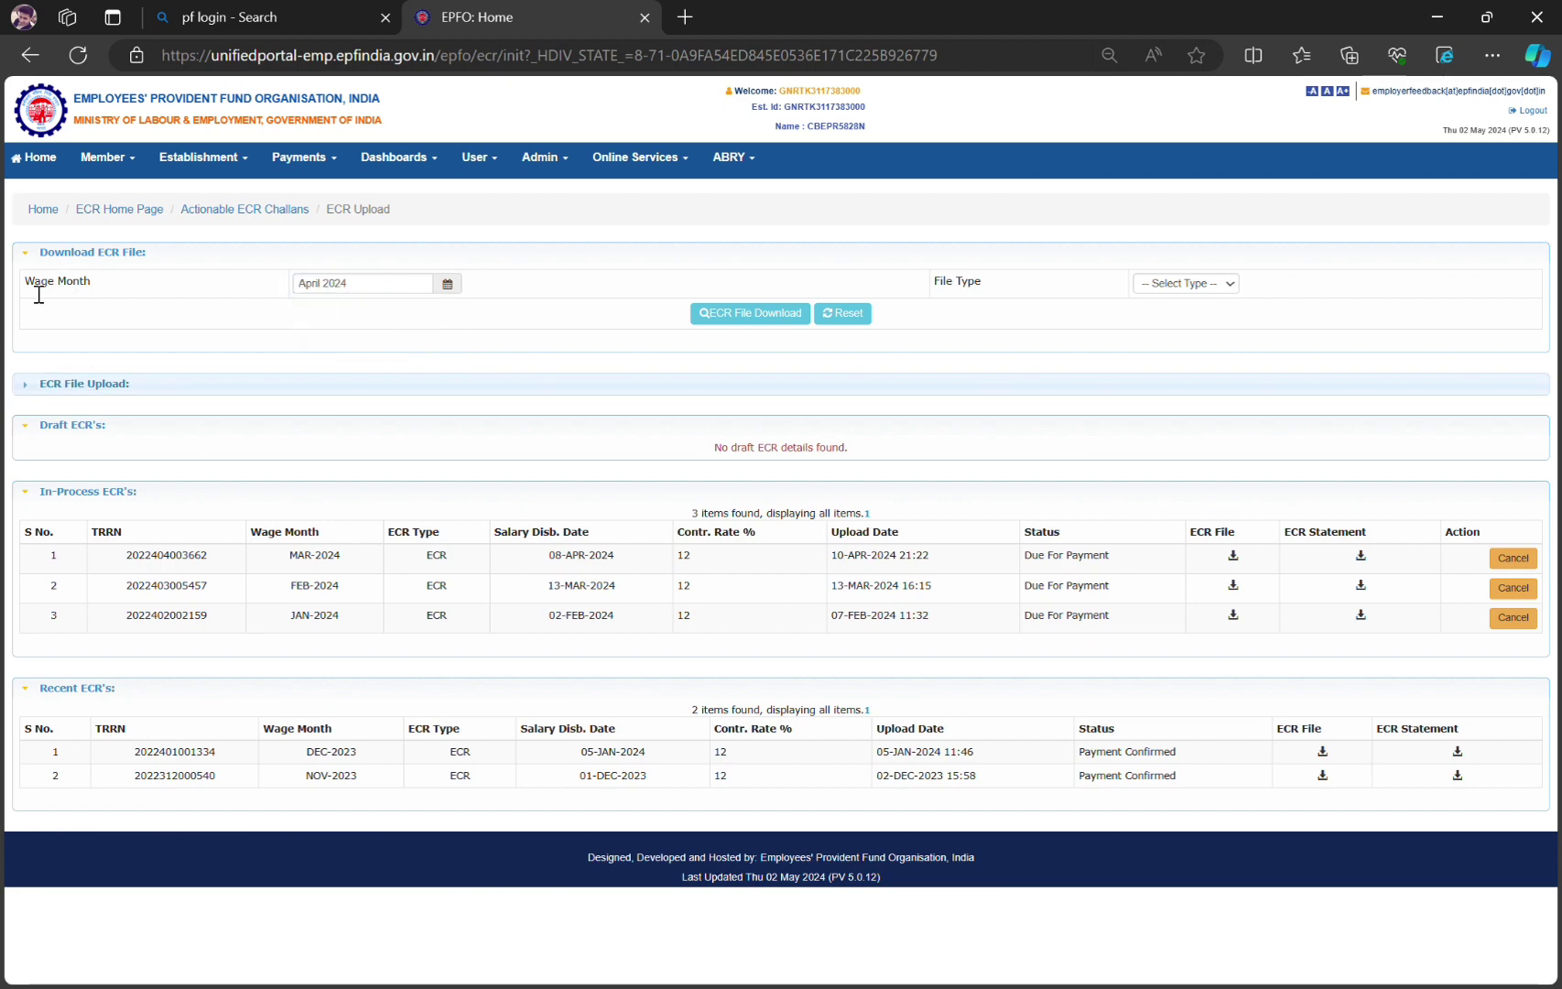
{"action": "left_click_drag", "start_coordinate": [38, 294], "coordinate": [99, 294]}
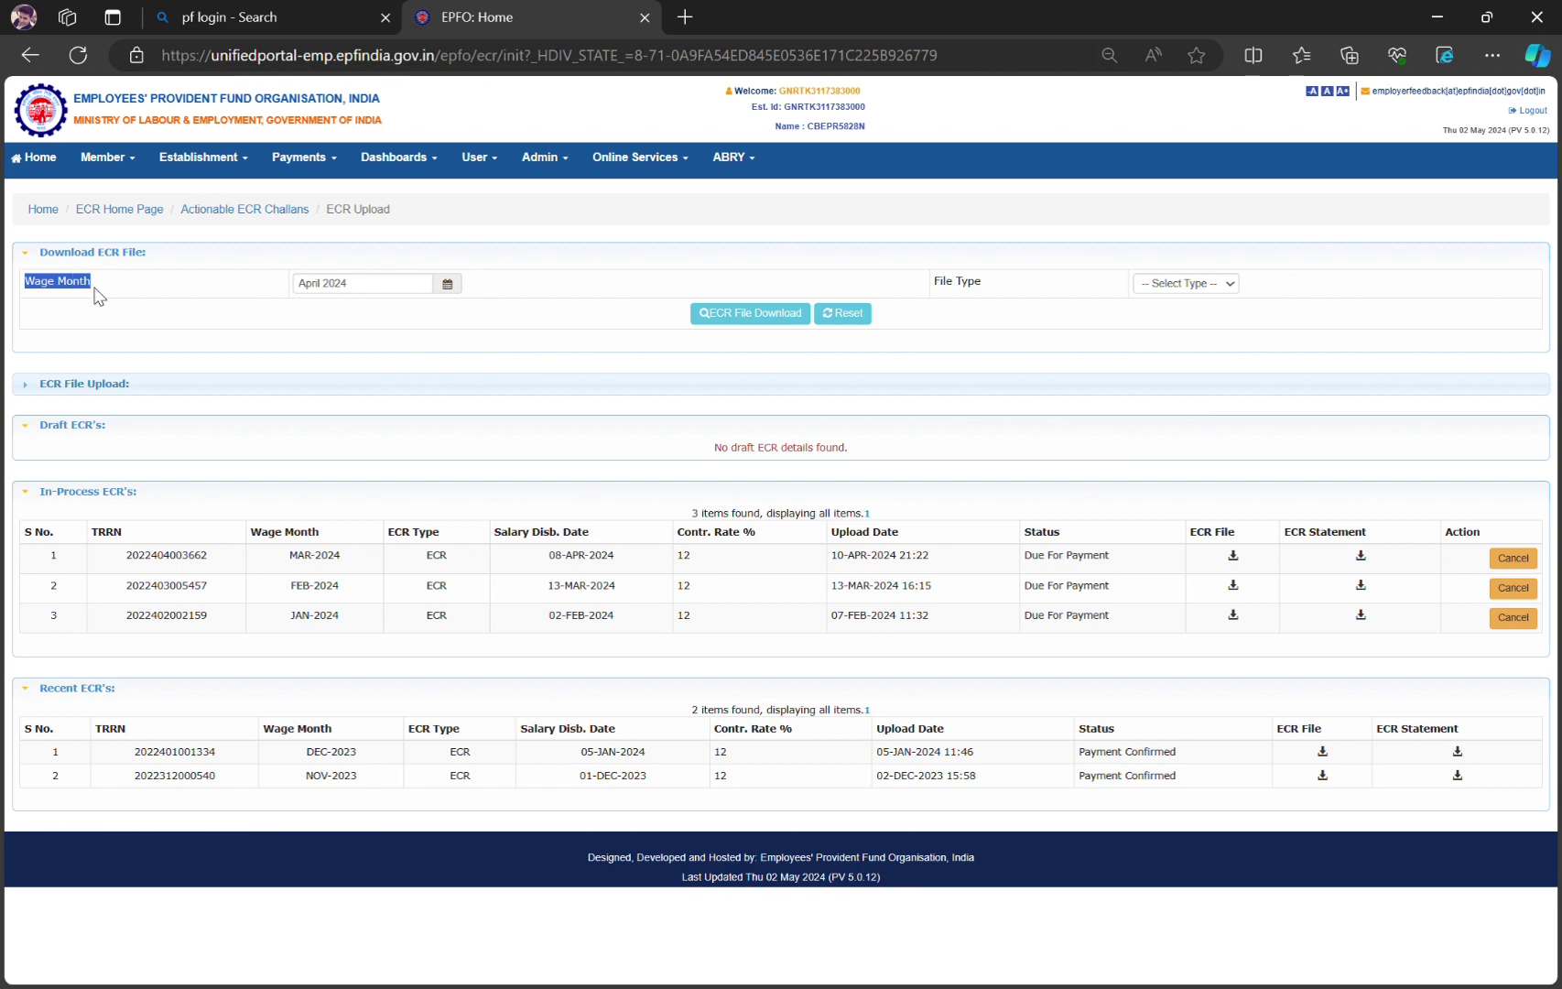
{"action": "left_click", "coordinate": [558, 267]}
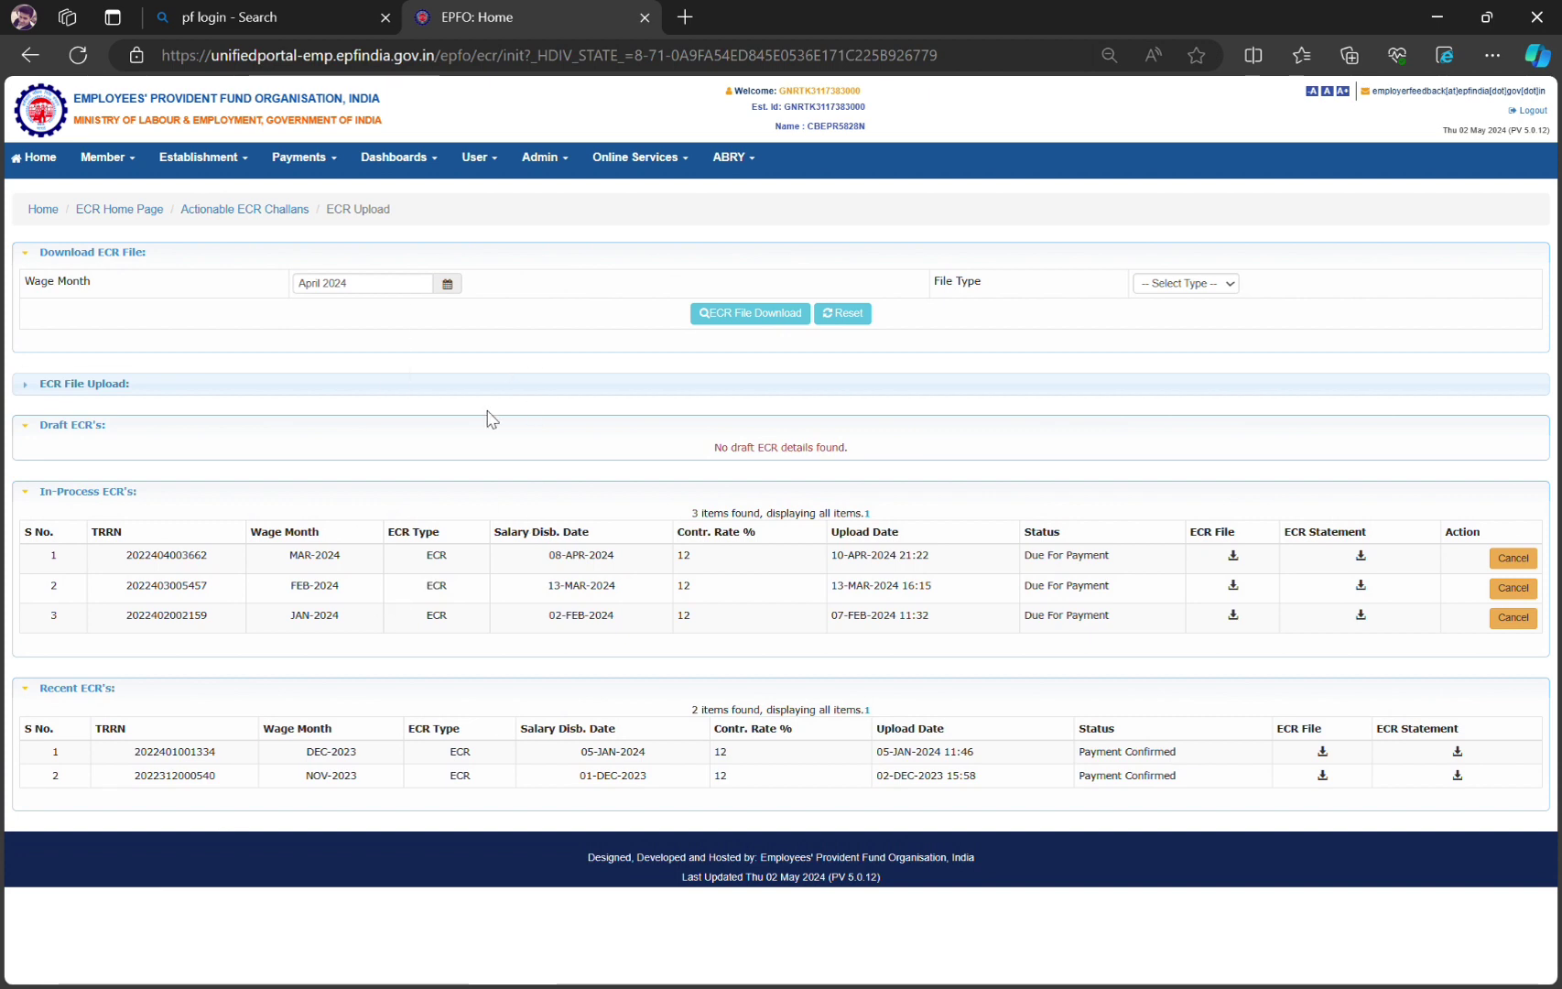
Set the file type to ECR and download the ECR file for the chosen wage month
{"action": "left_click", "coordinate": [758, 315]}
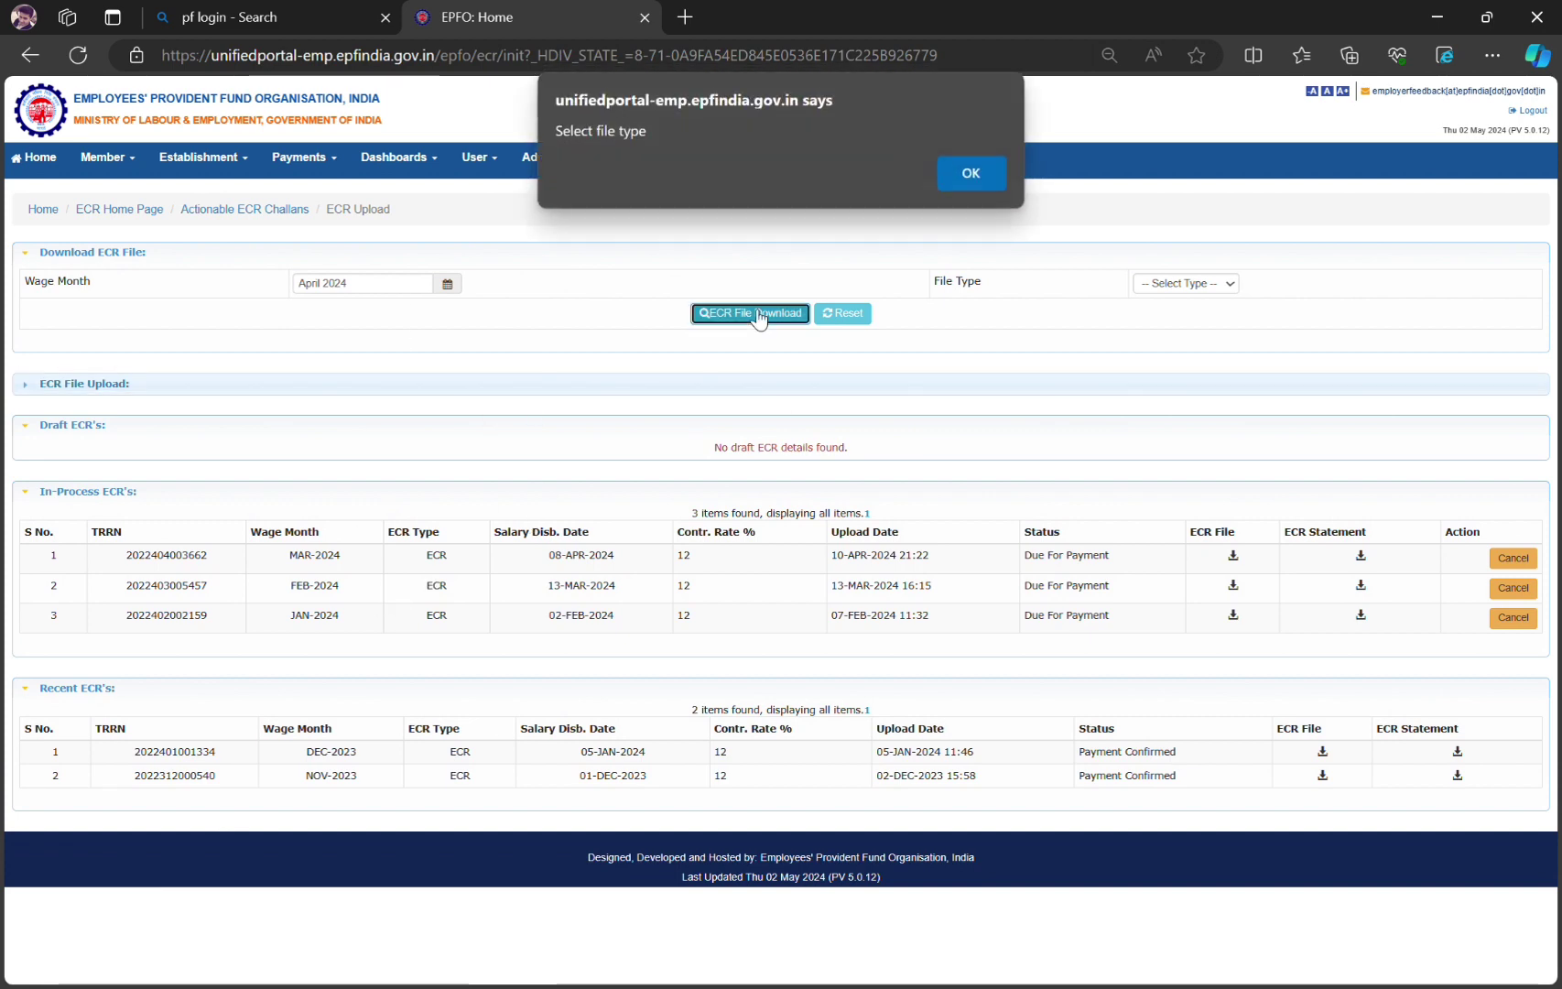
{"action": "left_click", "coordinate": [946, 173]}
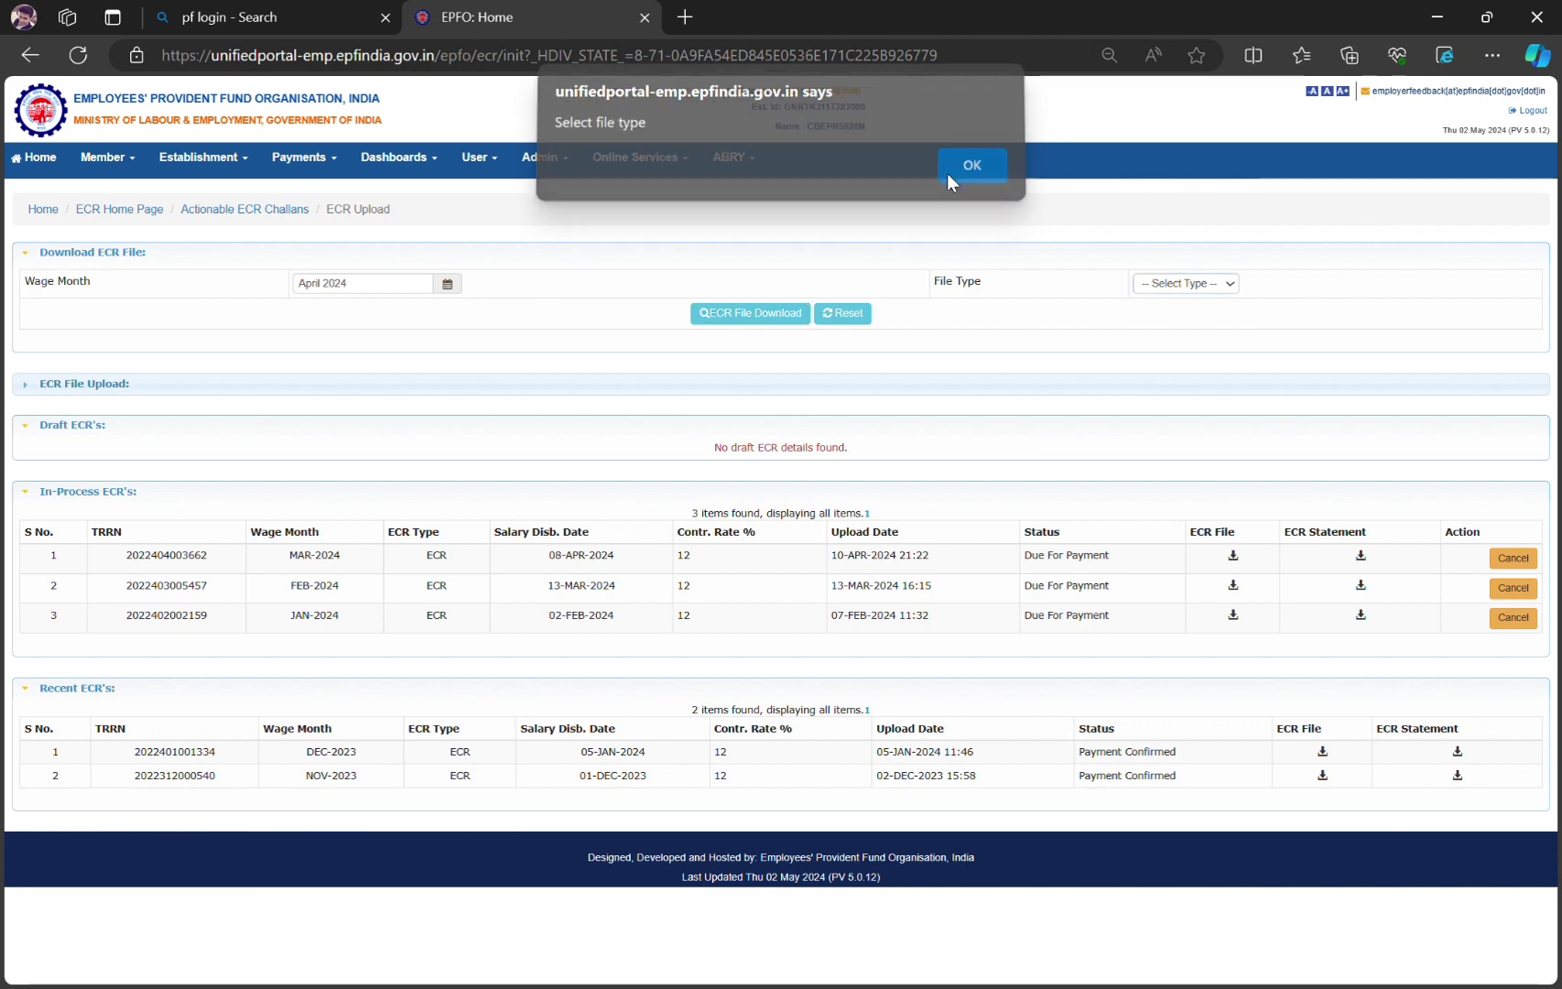
{"action": "left_click", "coordinate": [1180, 290]}
{"action": "left_click", "coordinate": [1187, 330]}
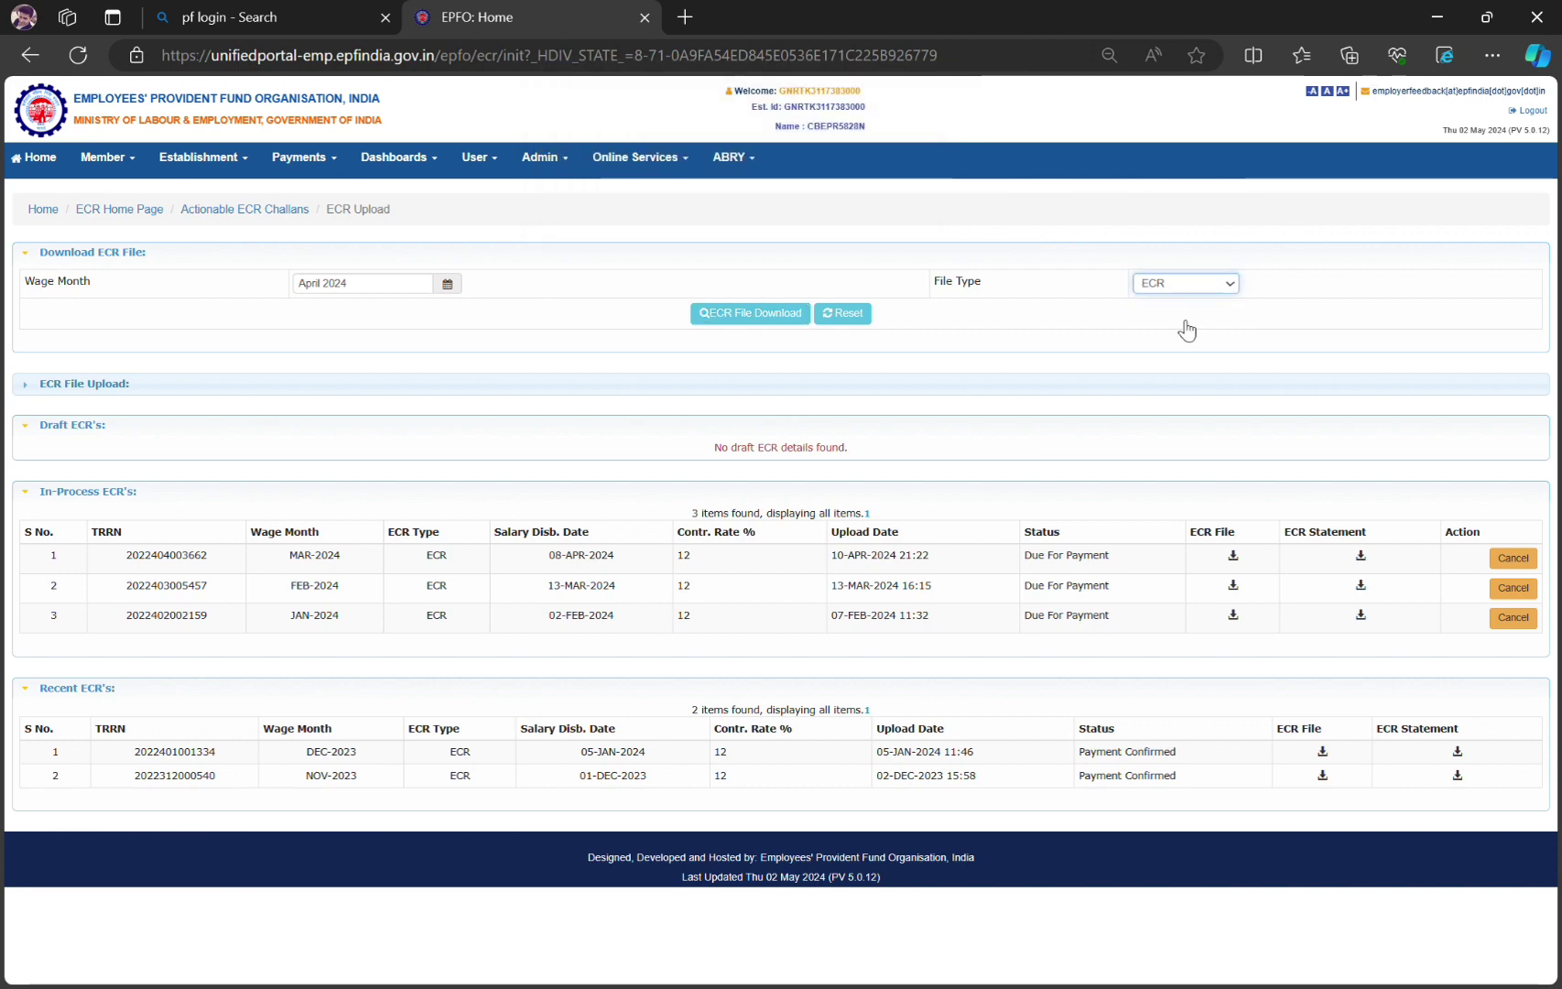
{"action": "left_click", "coordinate": [798, 313]}
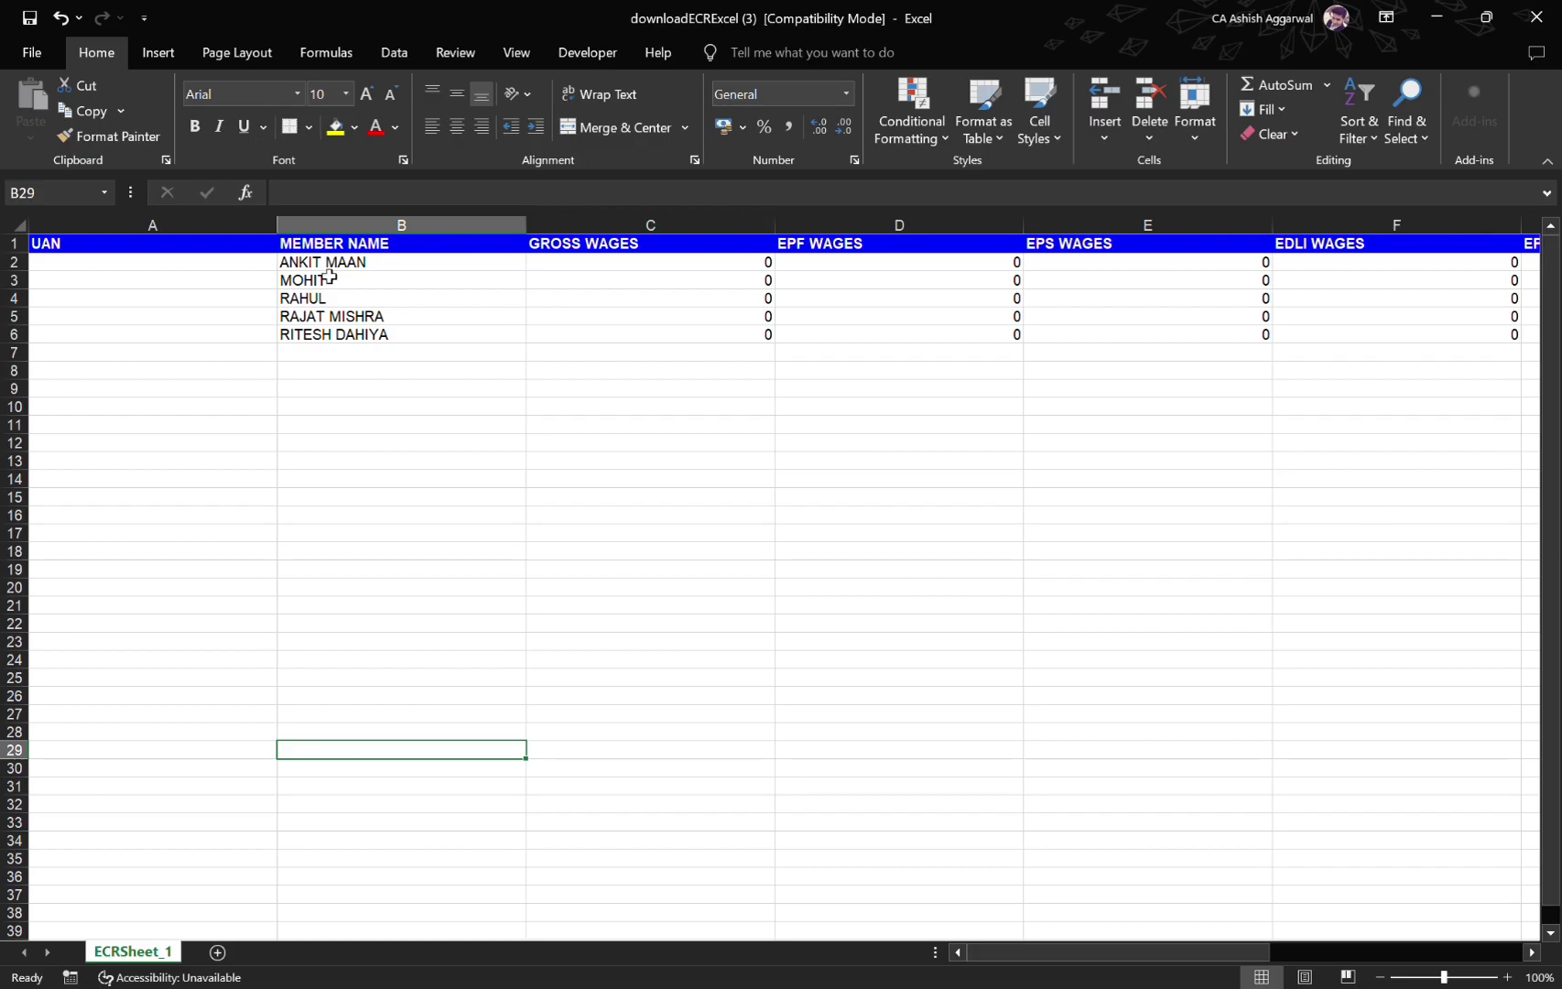
In the downloaded ECR workbook in Excel, review the UAN, member name, wage and contribution columns across row 2
{"action": "left_click_drag", "start_coordinate": [160, 266], "coordinate": [163, 371]}
{"action": "key", "text": "Right"}
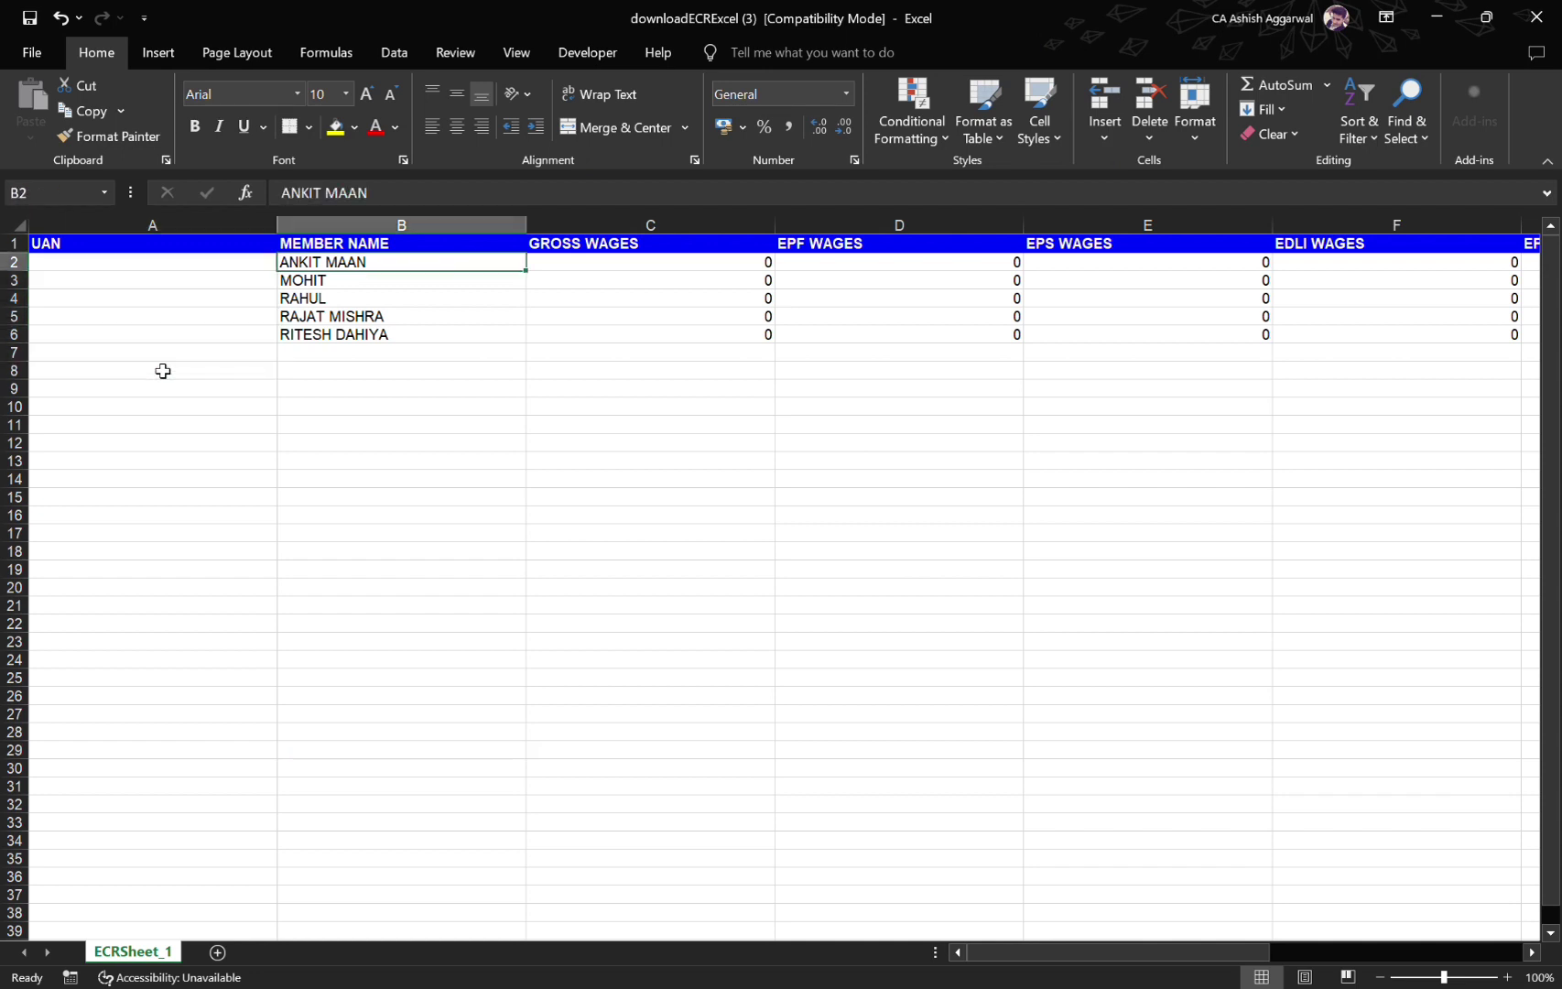
{"action": "key", "text": "Right"}
{"action": "key", "text": "Left"}
{"action": "key", "text": "Left"}
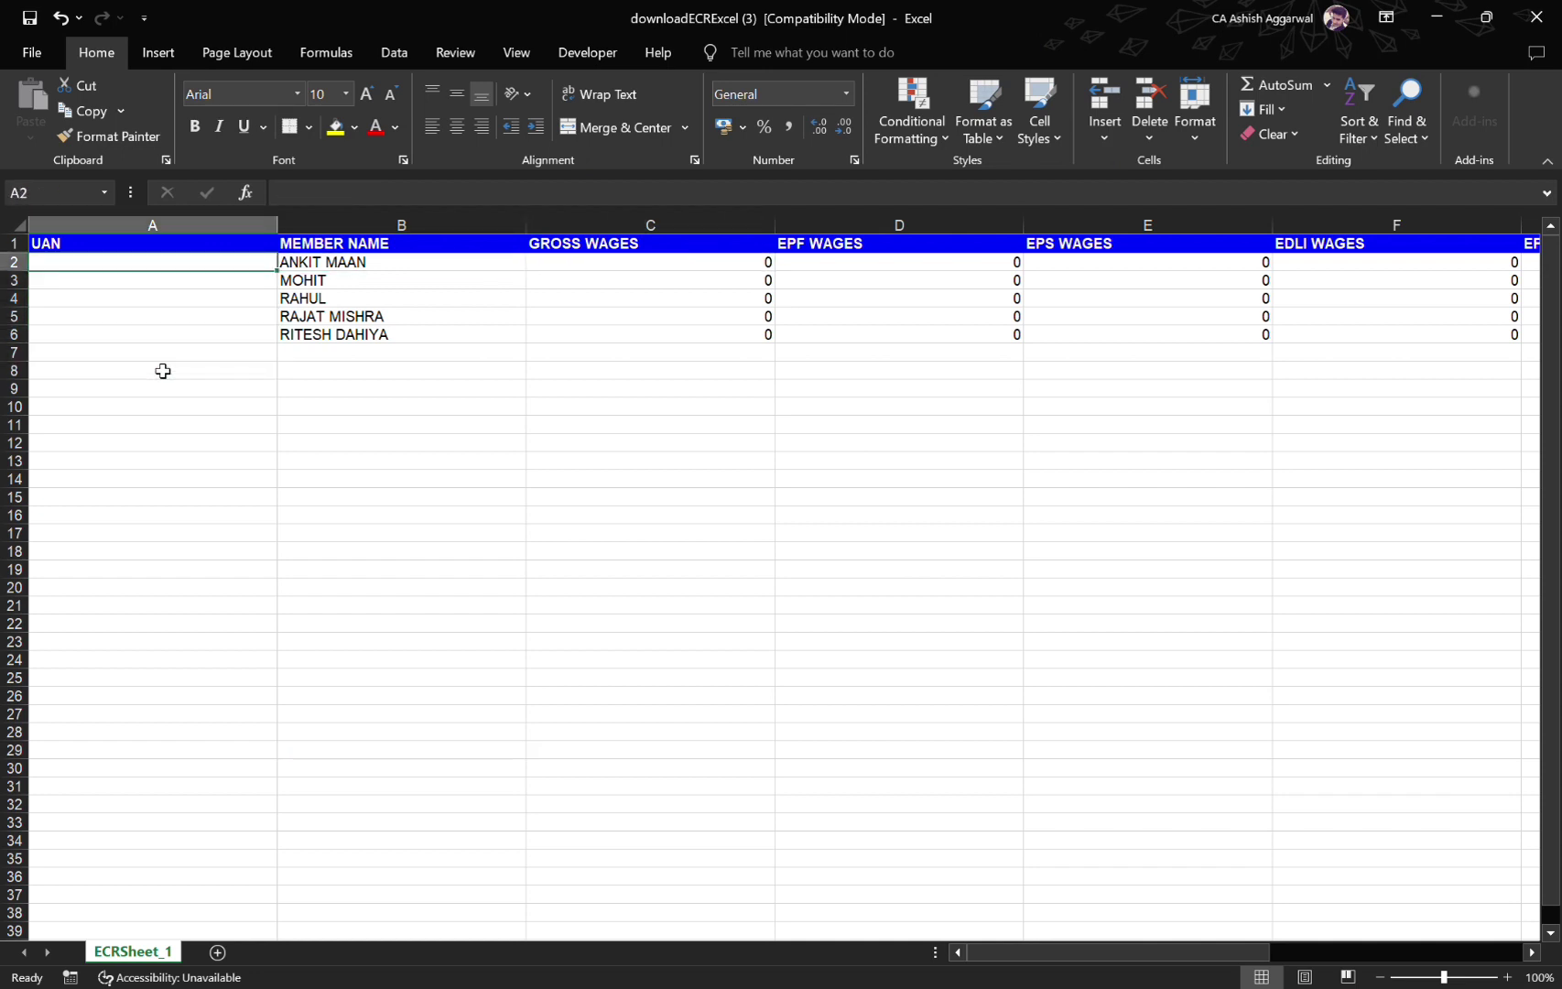
{"action": "key", "text": "Right"}
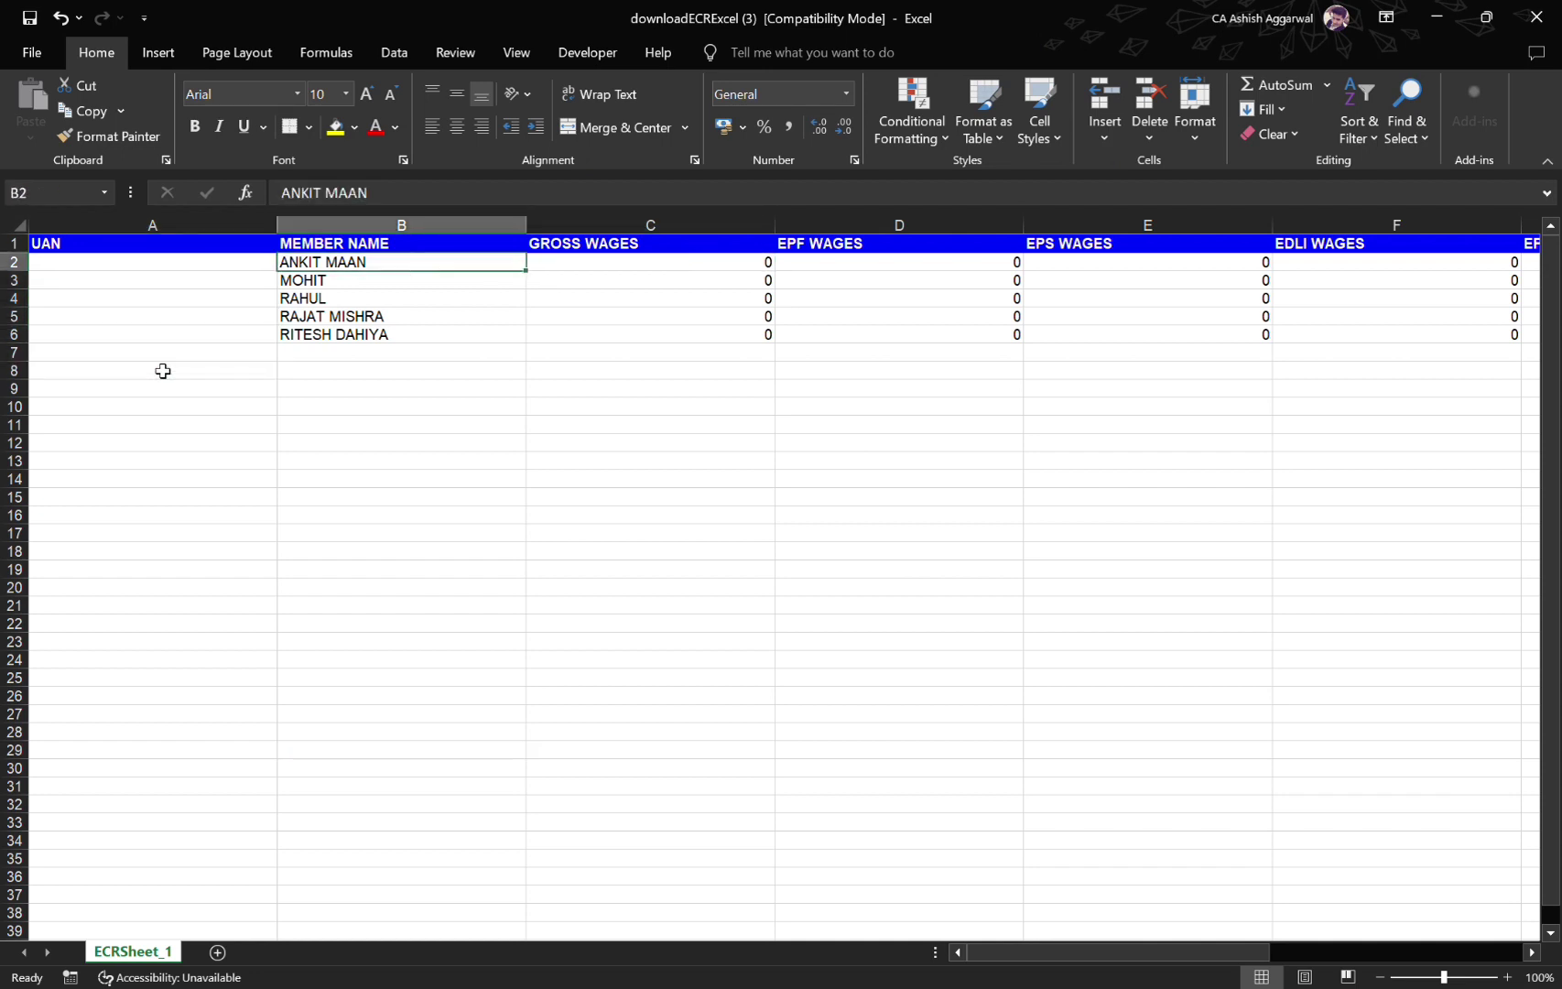
{"action": "key", "text": "Right"}
{"action": "key", "text": "Right"}
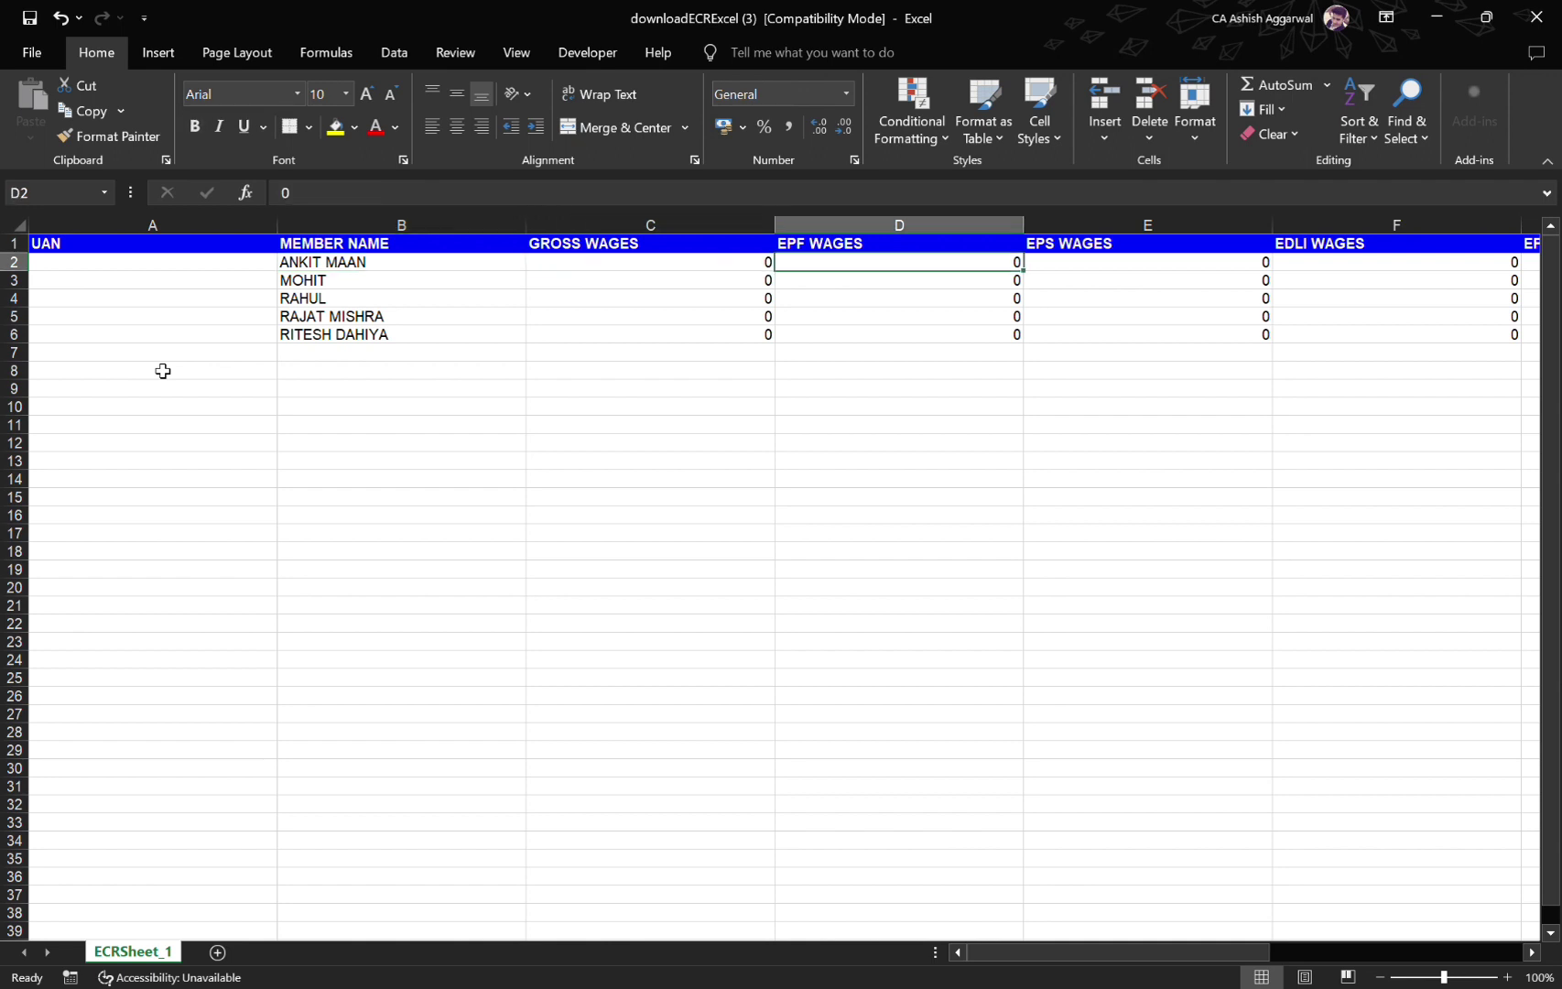
{"action": "key", "text": "Left"}
{"action": "key", "text": "Right"}
{"action": "key", "text": "Right"}
{"action": "key", "text": "Right"}
{"action": "key", "text": "Right"}
{"action": "key", "text": "Right"}
{"action": "key", "text": "Right"}
{"action": "key", "text": "Left"}
{"action": "key", "text": "Left"}
{"action": "key", "text": "Left"}
{"action": "key", "text": "Left"}
{"action": "key", "text": "Left"}
{"action": "key", "text": "Left"}
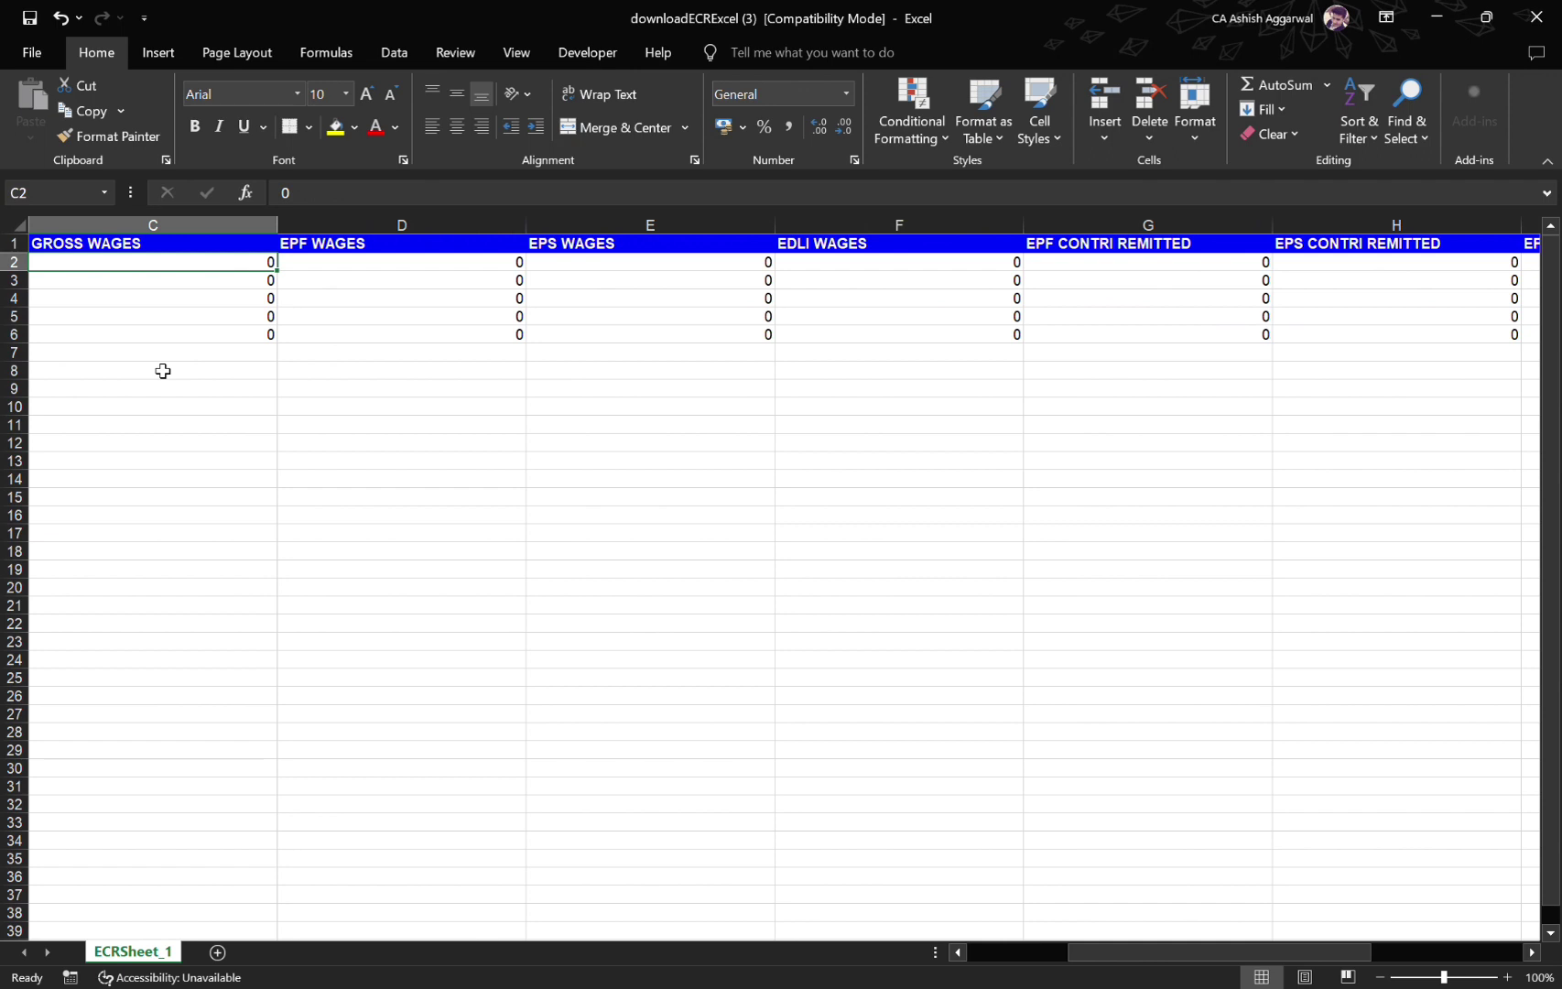
Enter 20000 as gross wages in C2 and 10000 as EPF wages in D2 for the first member
{"action": "type", "text": "200000"}
{"action": "key", "text": "BackSpace"}
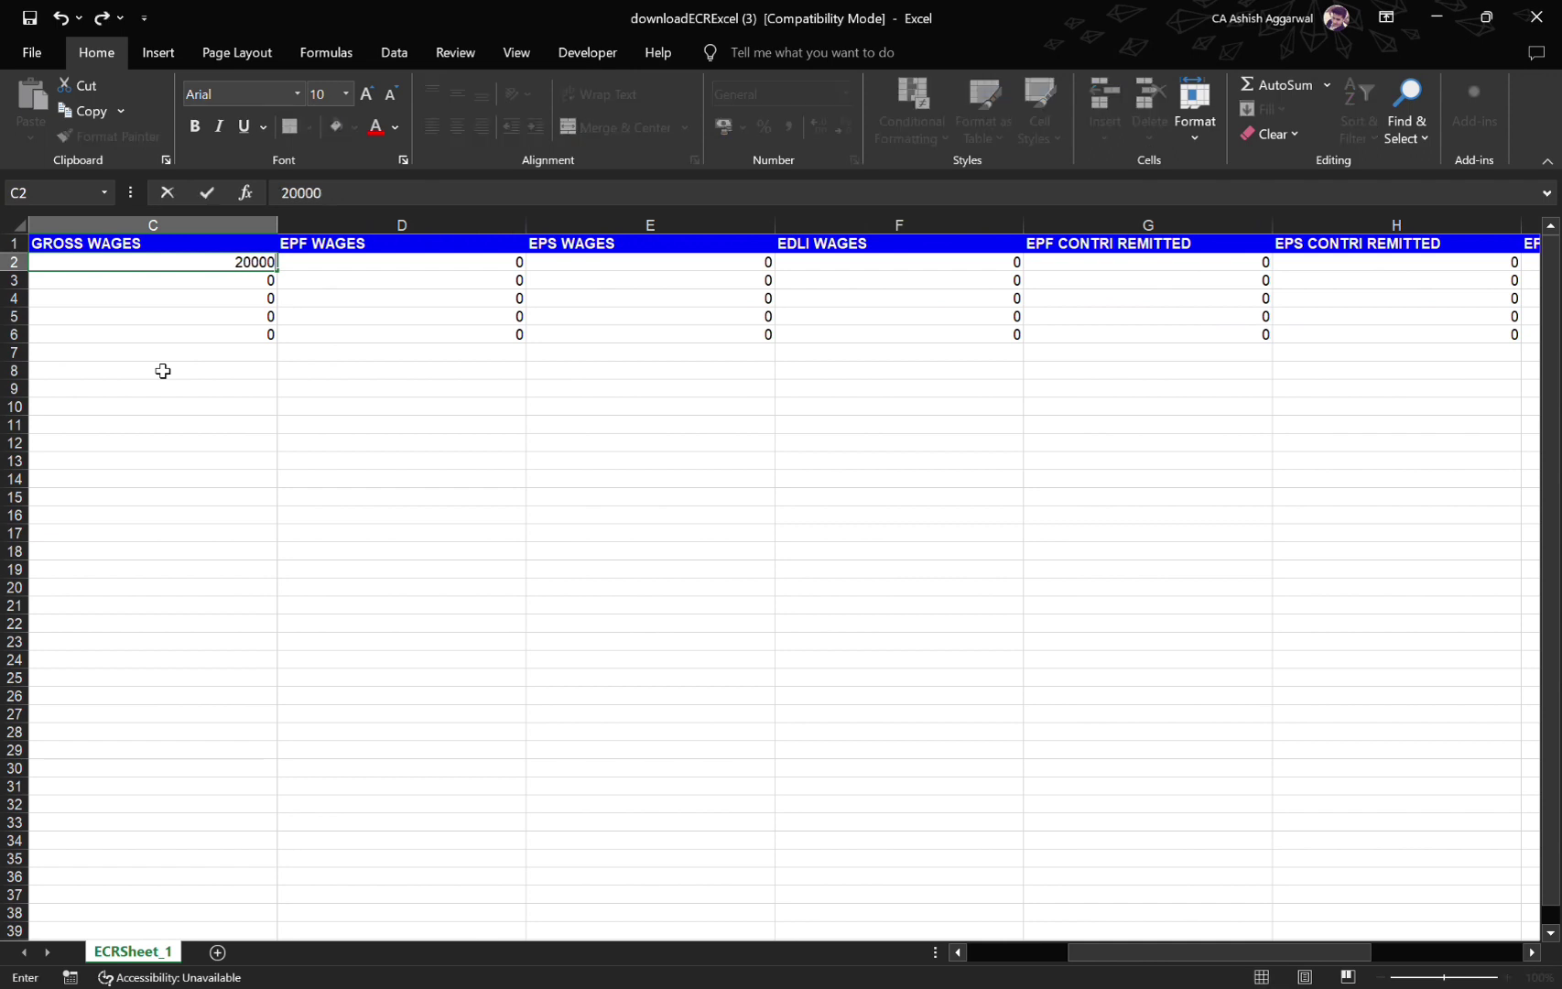
{"action": "key", "text": "Right"}
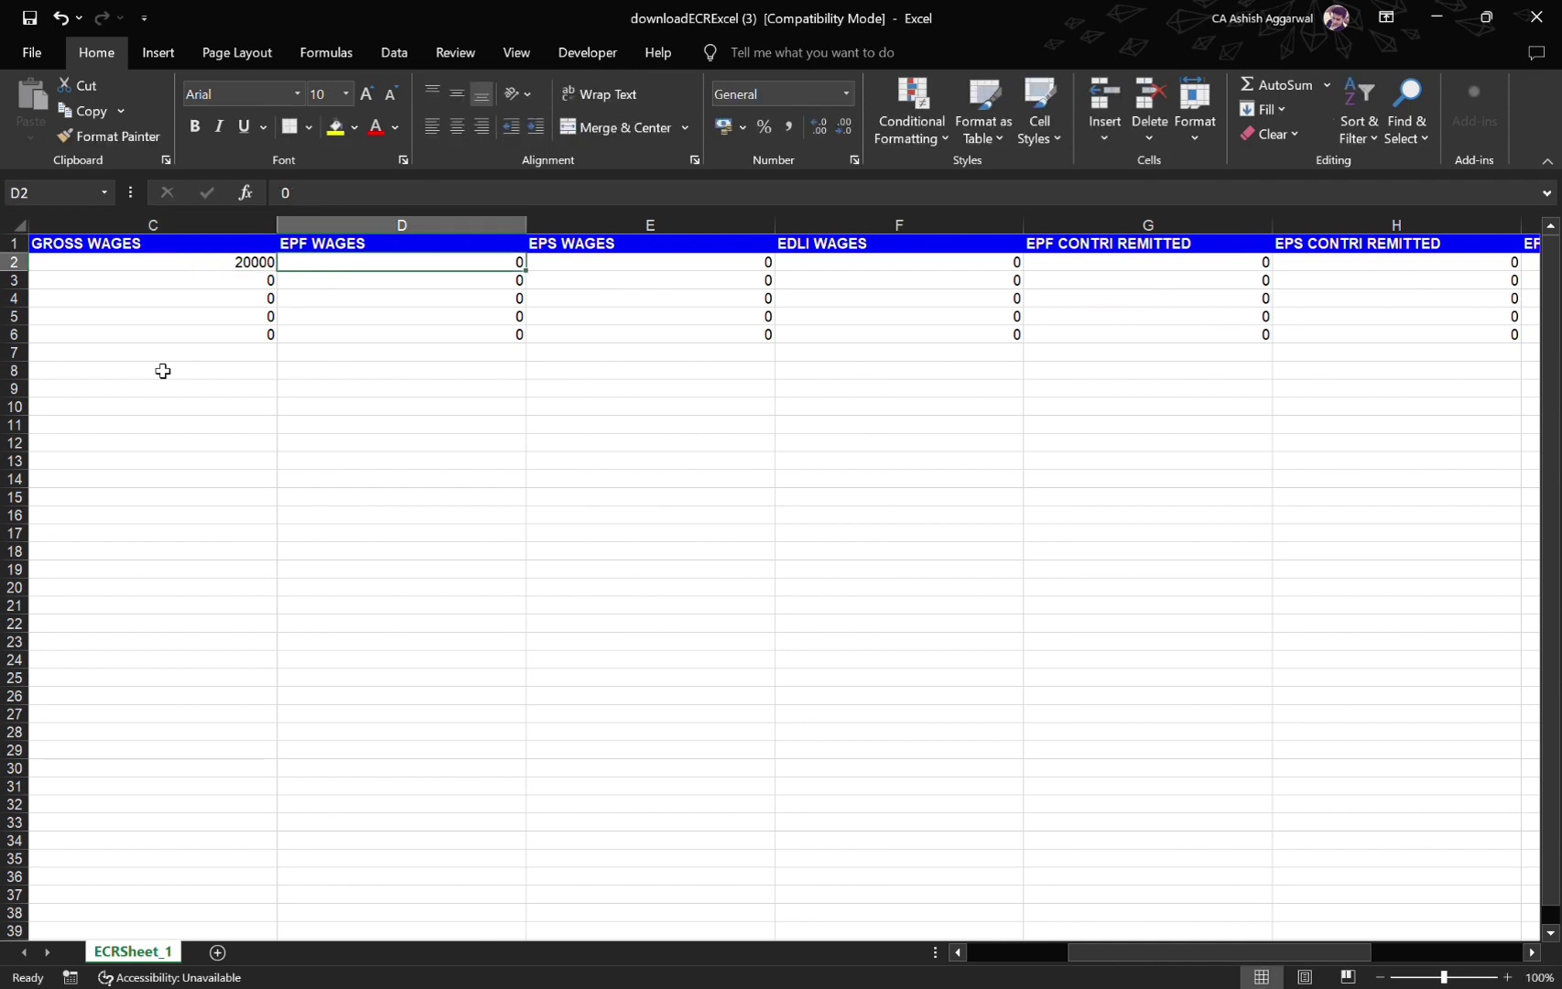
{"action": "type", "text": "10000"}
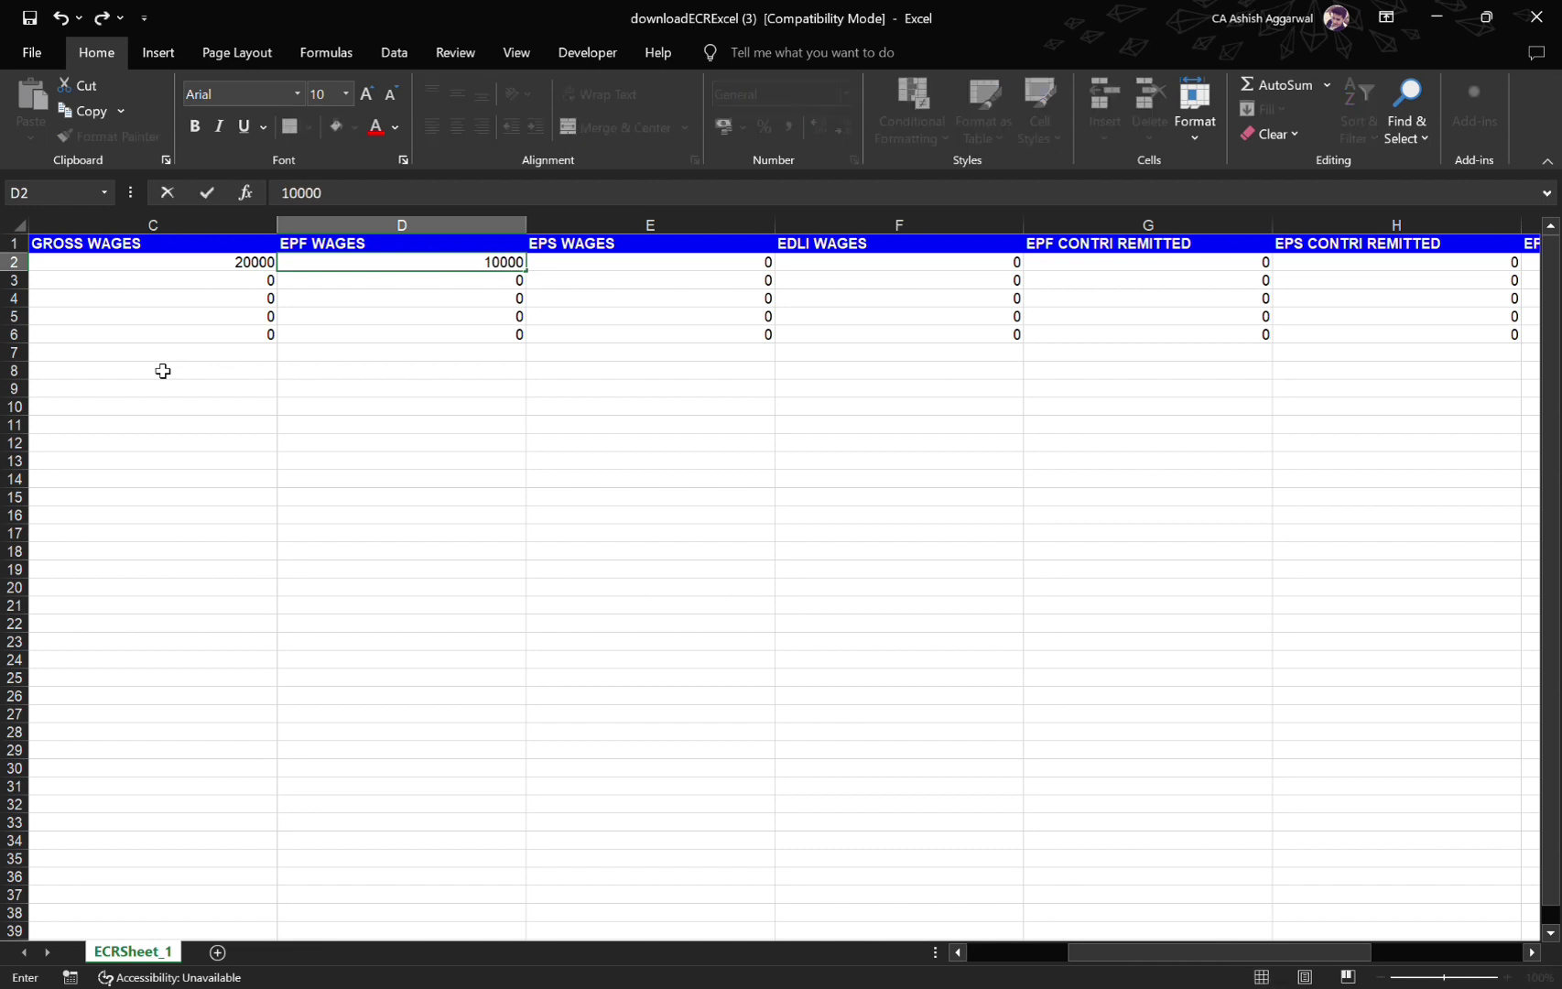
{"action": "key", "text": "ctrl+Return"}
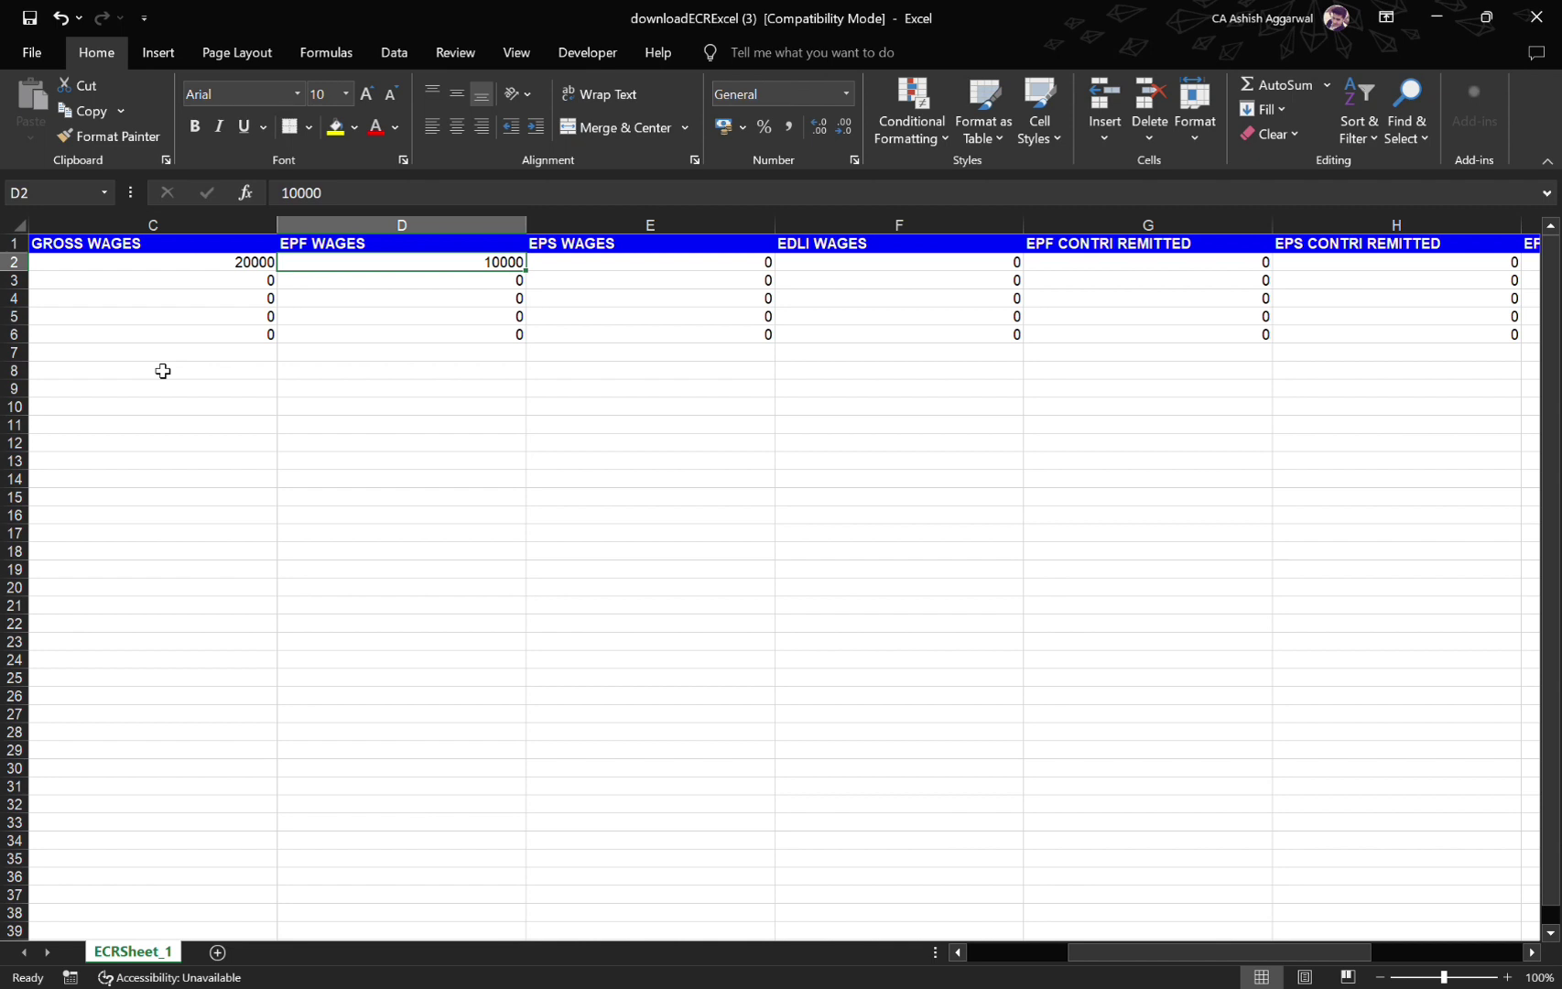
Enter 10000 as the first member's EPS wages in E2
{"action": "key", "text": "Right"}
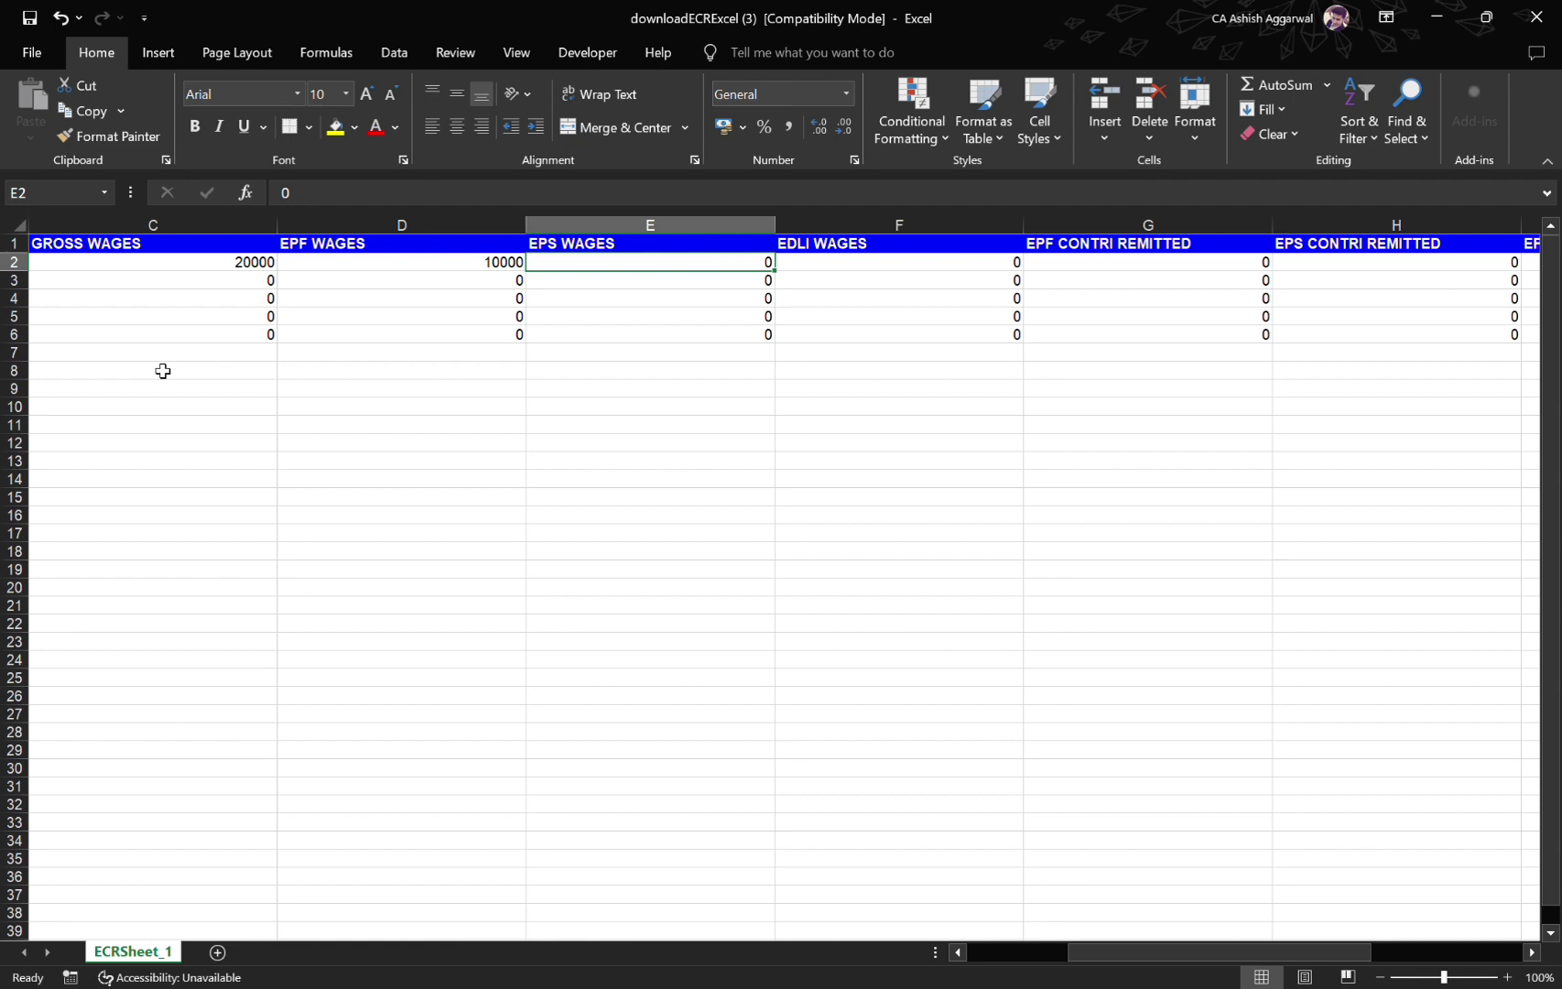
{"action": "type", "text": "10000"}
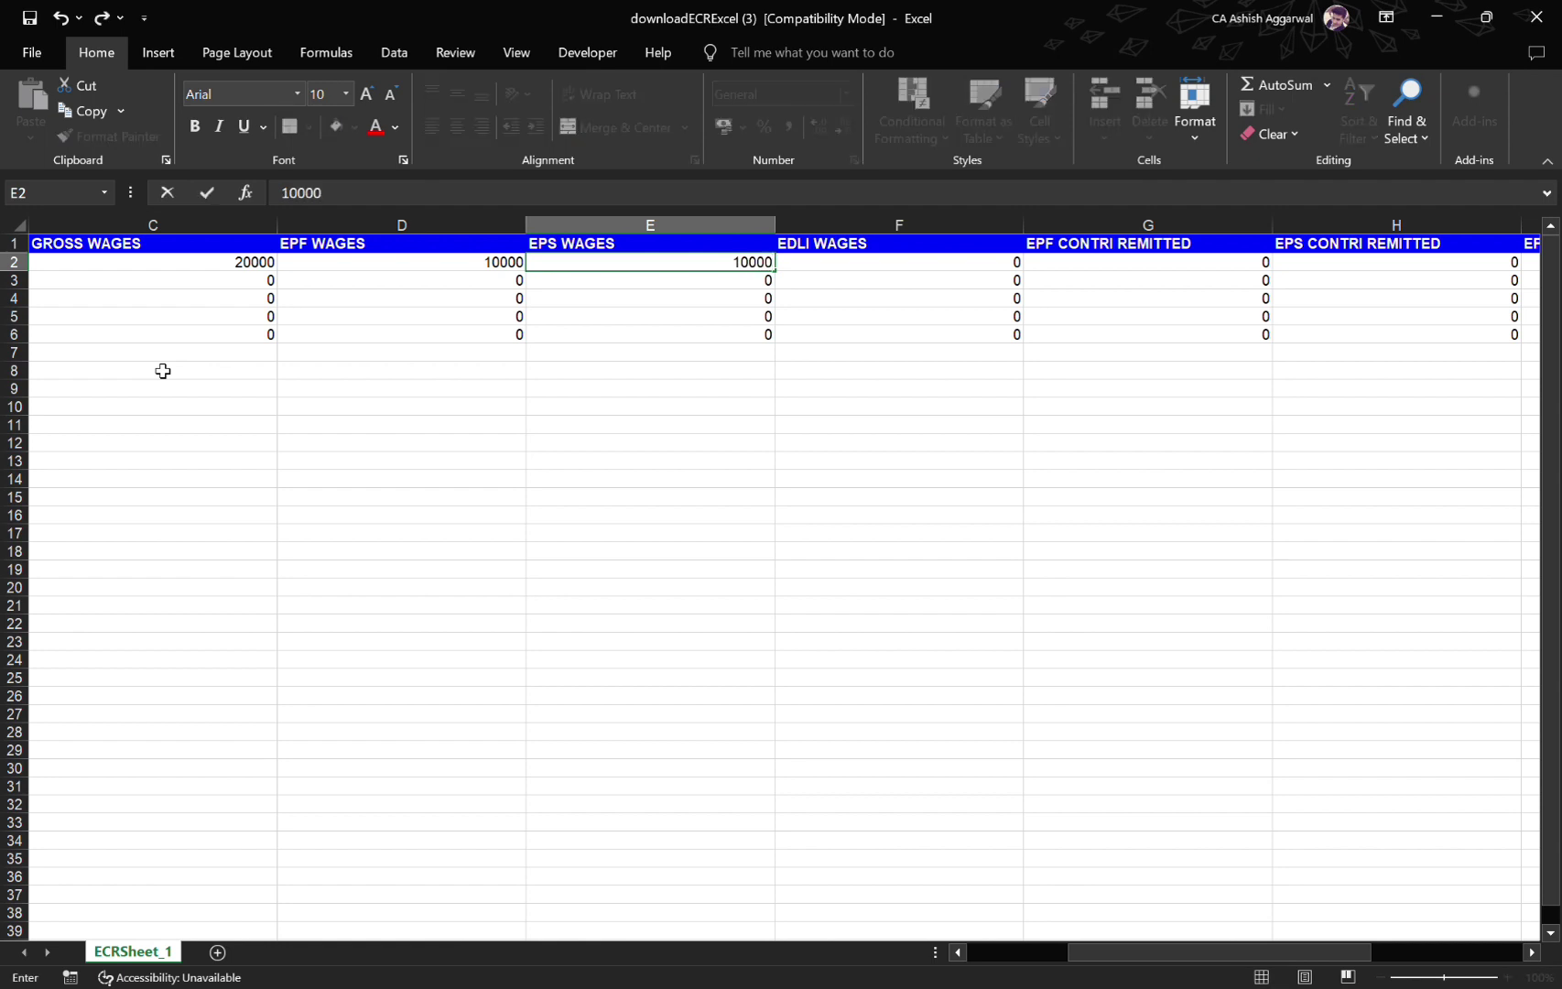
{"action": "key", "text": "ctrl+Return"}
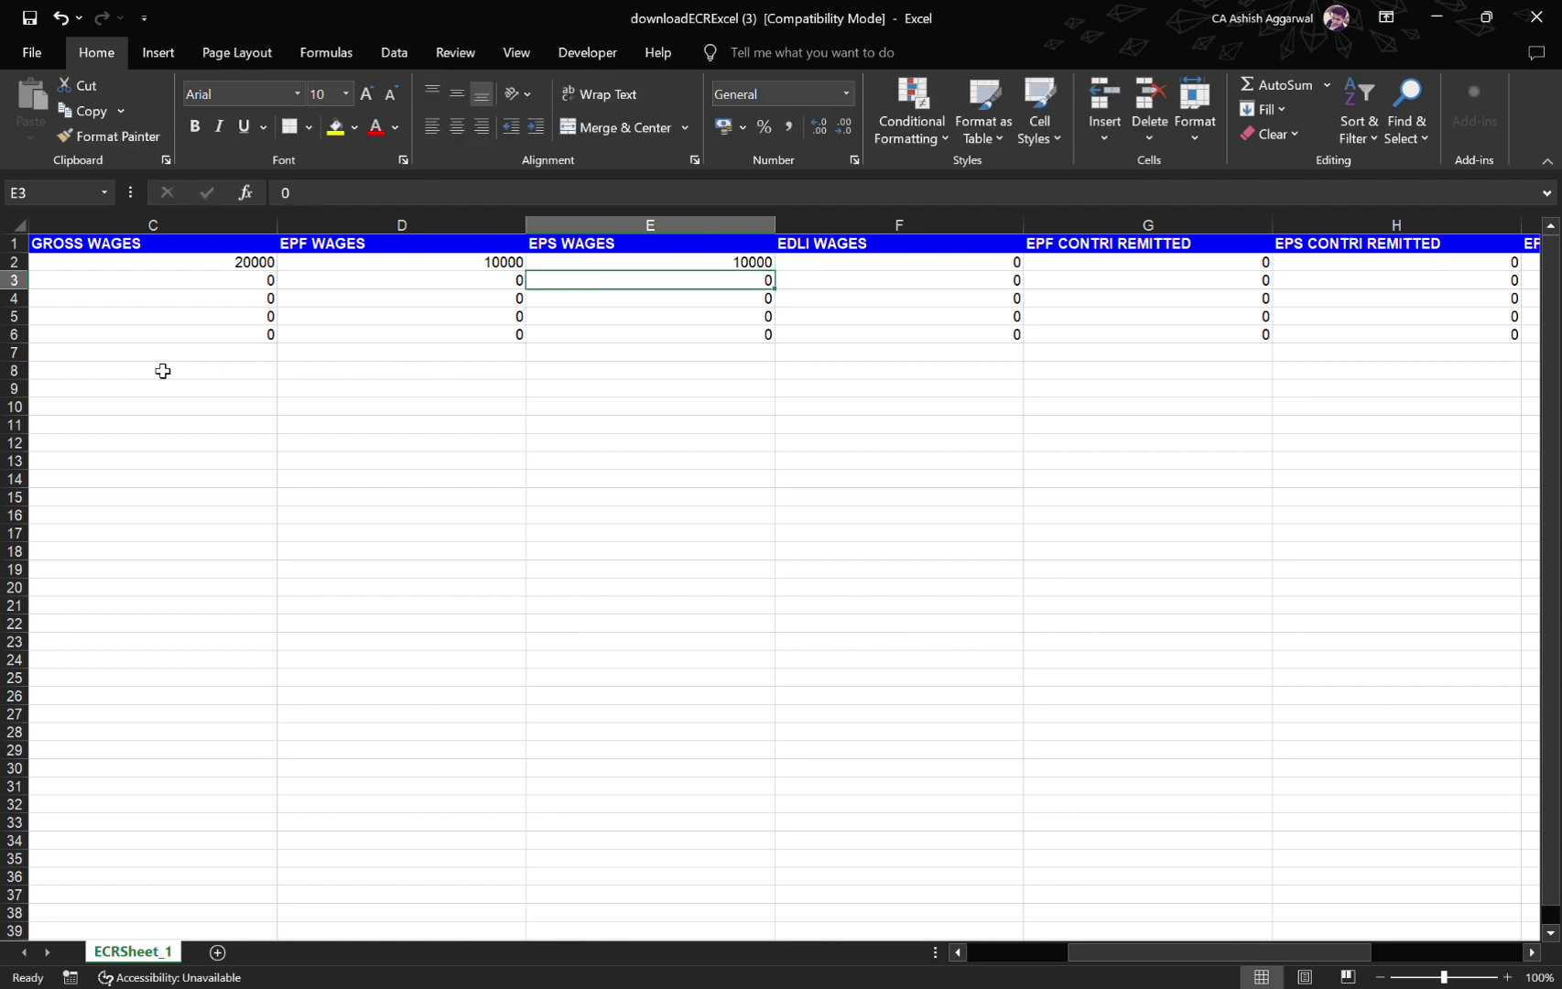
{"action": "key", "text": "Left"}
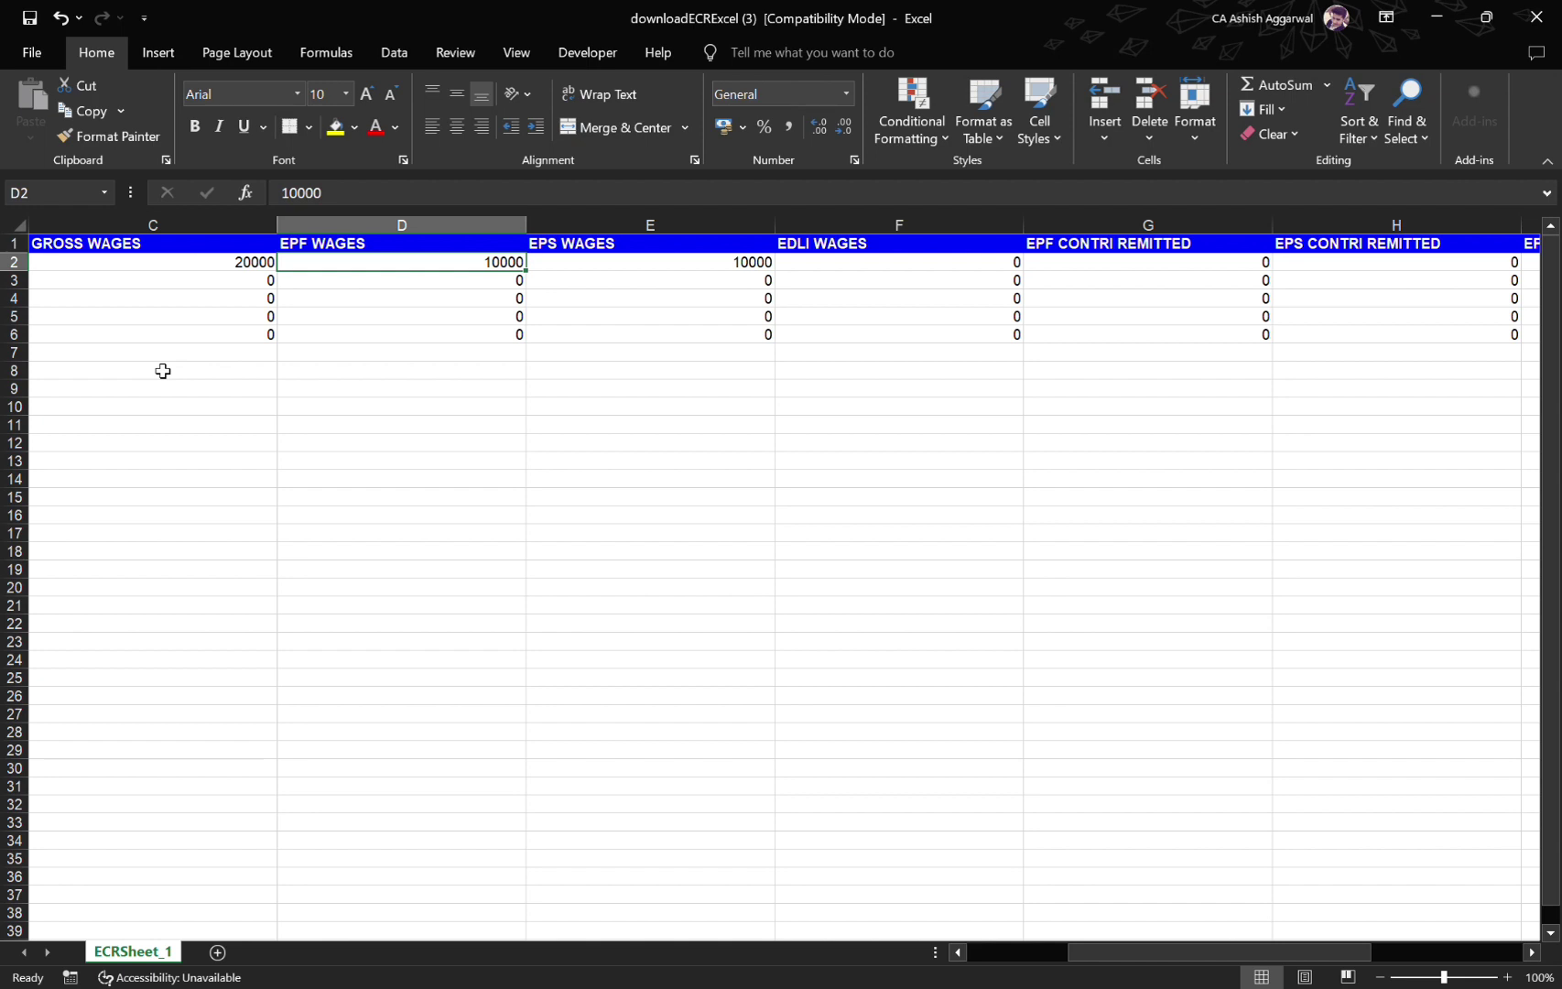
Enter 10000 as the first member's EDLI wages in F2
{"action": "key", "text": "Right"}
{"action": "key", "text": "Right"}
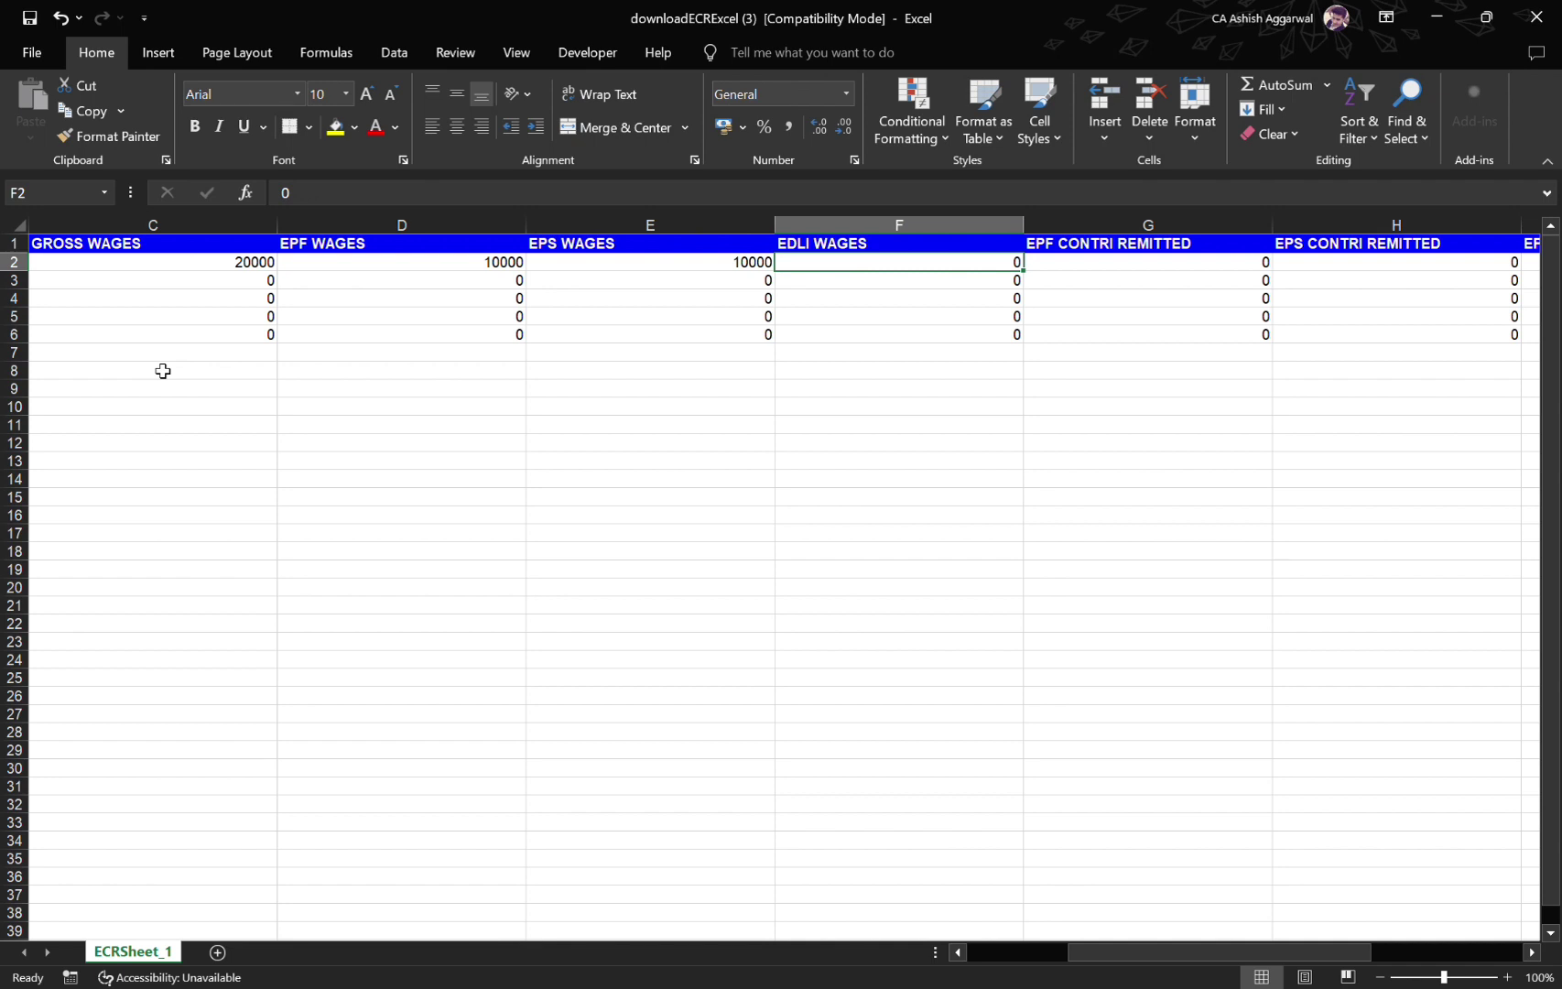
{"action": "key", "text": "Right"}
{"action": "key", "text": "Right"}
{"action": "key", "text": "Right"}
{"action": "key", "text": "Left"}
{"action": "key", "text": "Left"}
{"action": "key", "text": "Left"}
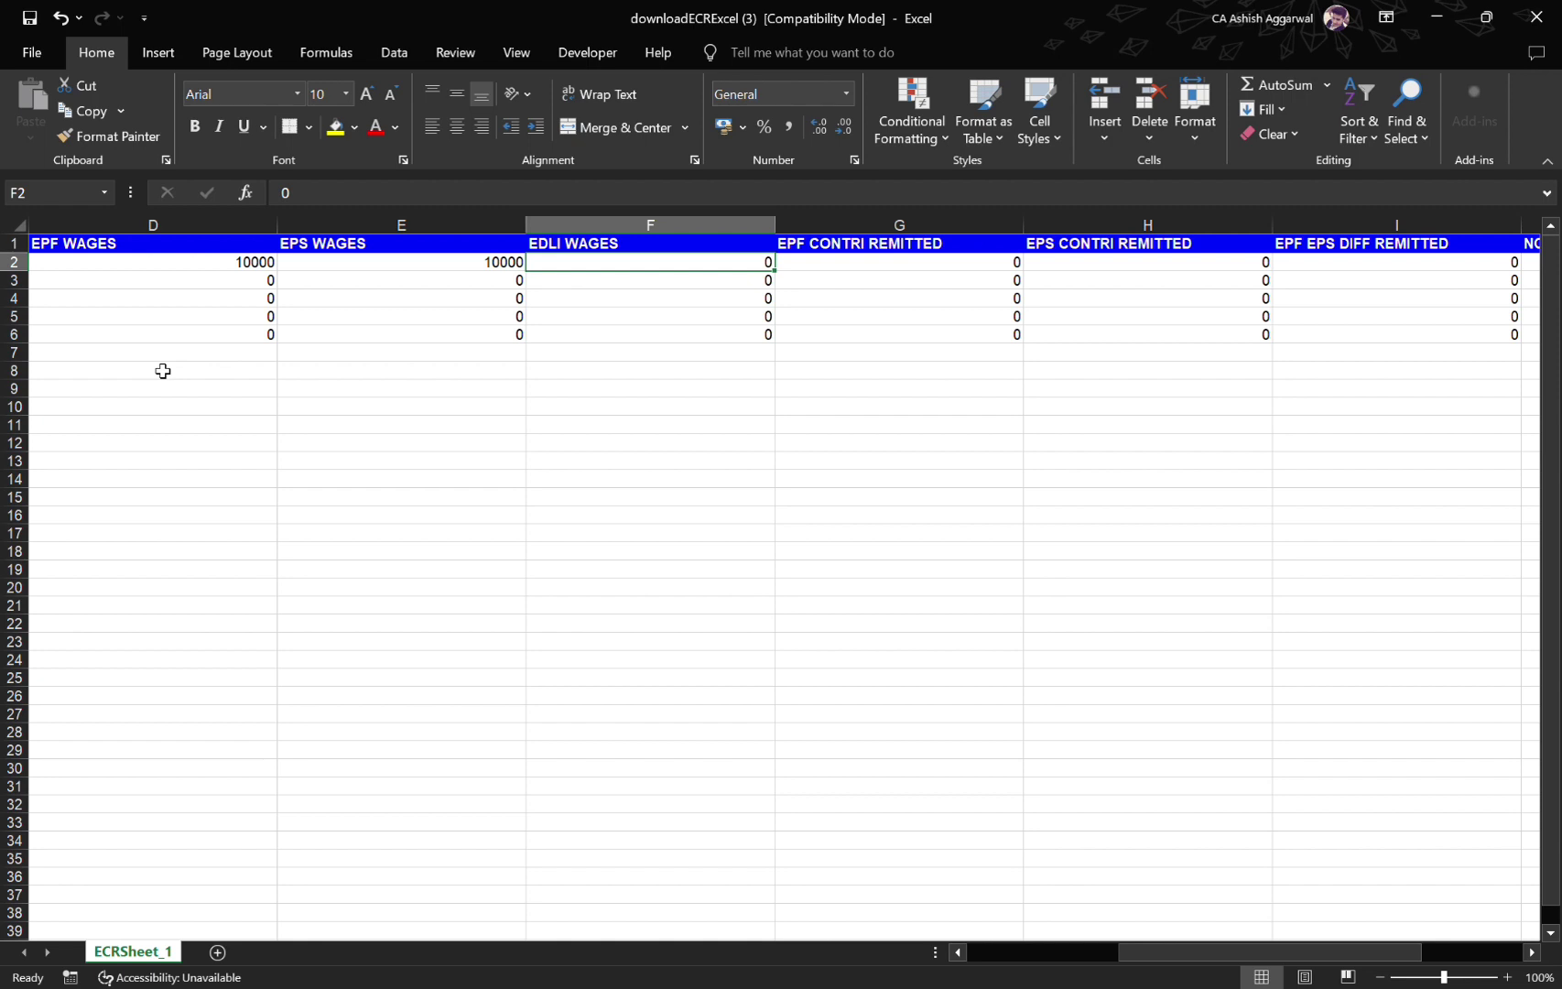
{"action": "type", "text": "10000"}
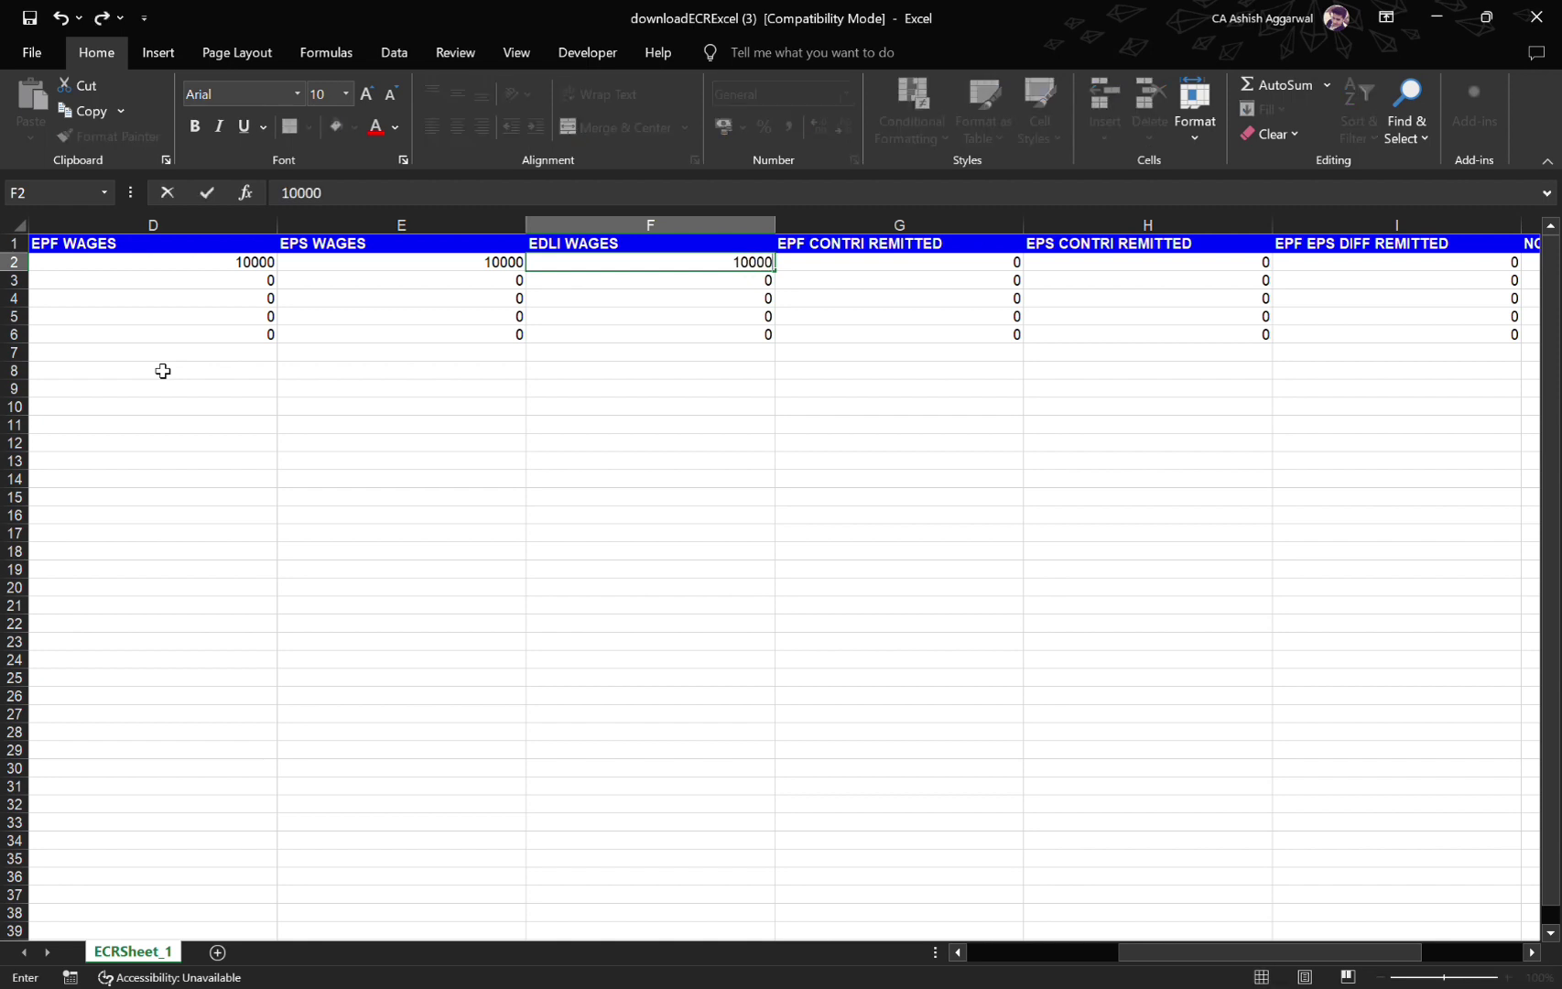
{"action": "key", "text": "Return"}
{"action": "key", "text": "Up"}
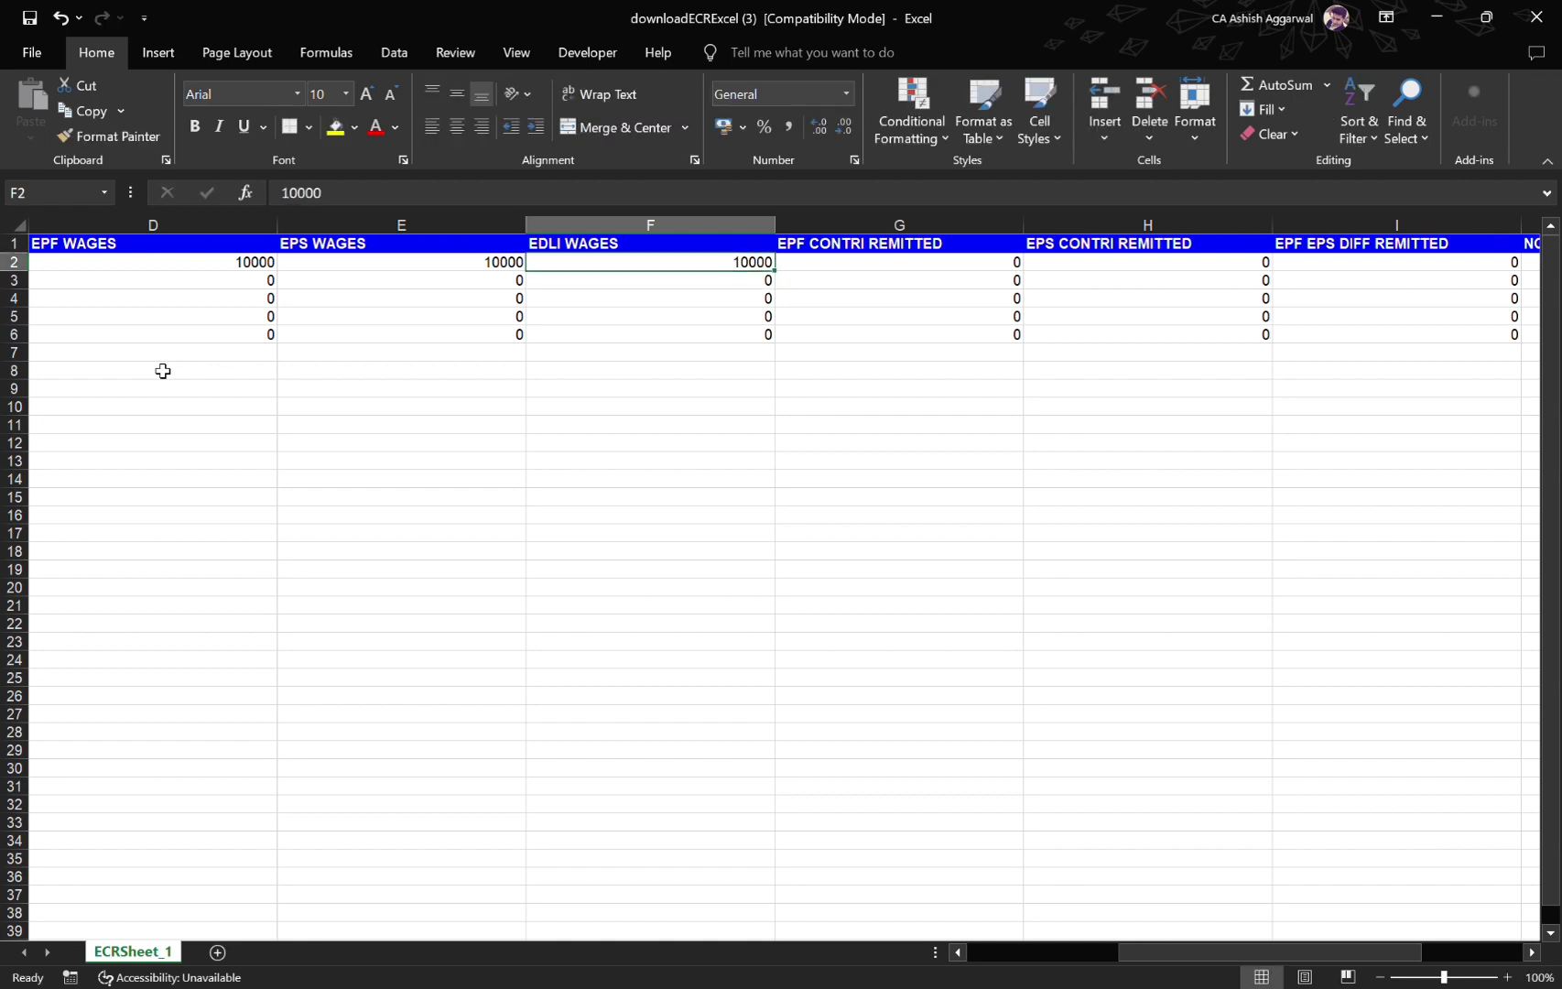
Calculate the first member's EPF contribution remitted in G2 as 12% of EPF wages with the formula +D2*12%
{"action": "key", "text": "Right"}
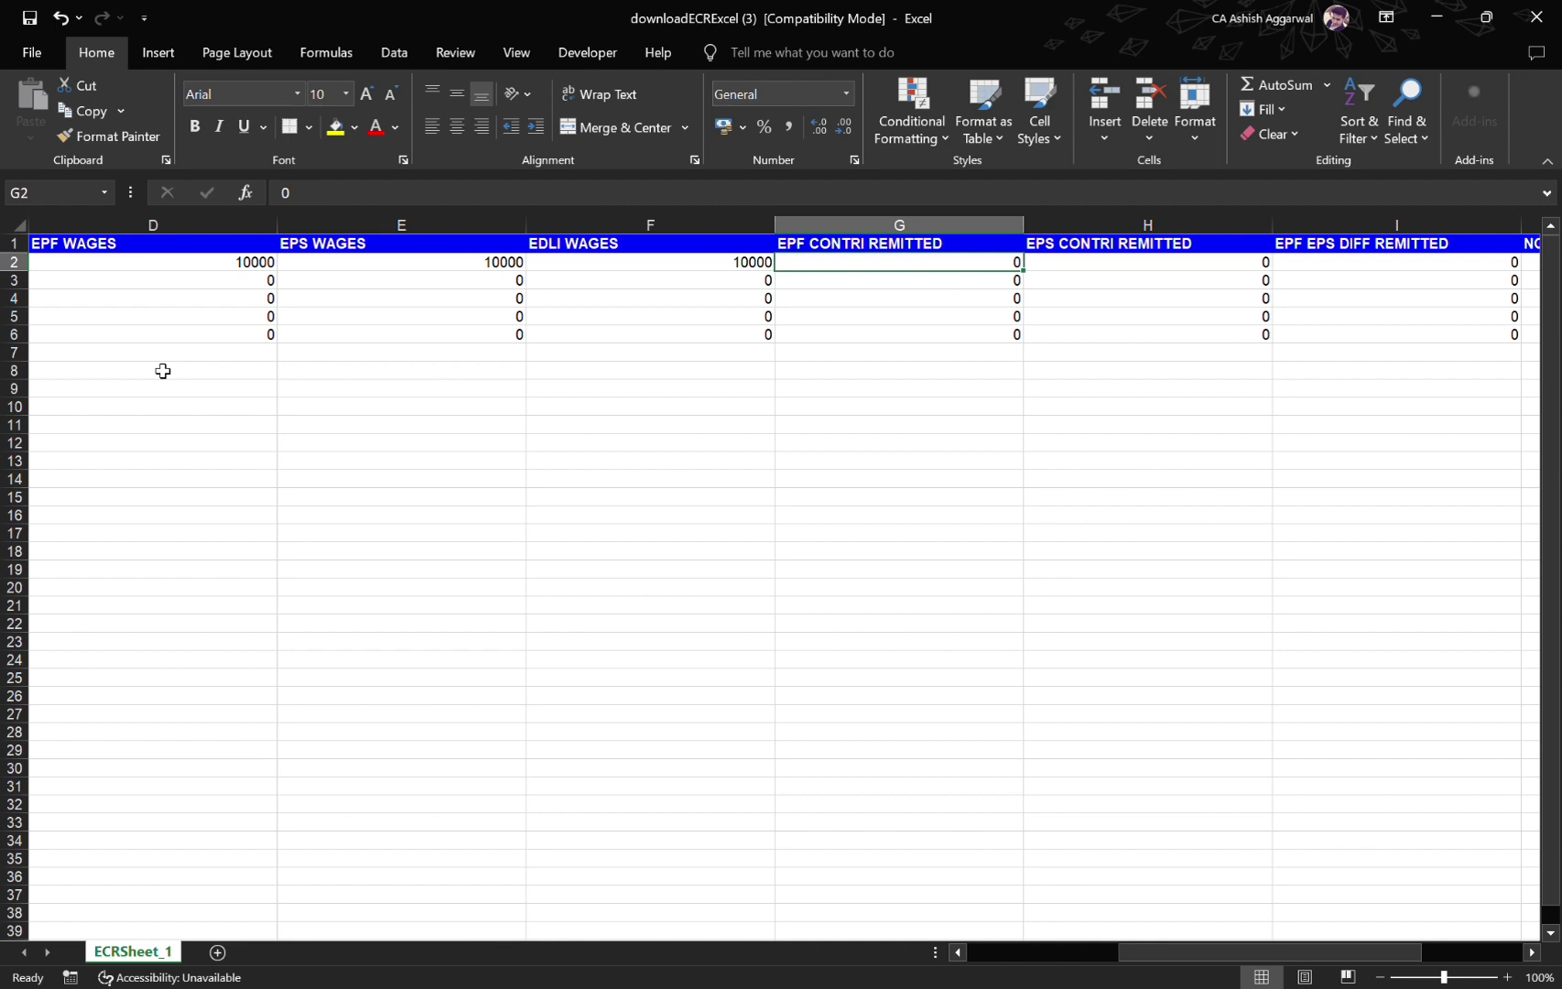
{"action": "type", "text": "+"}
{"action": "key", "text": "Left"}
{"action": "key", "text": "Left"}
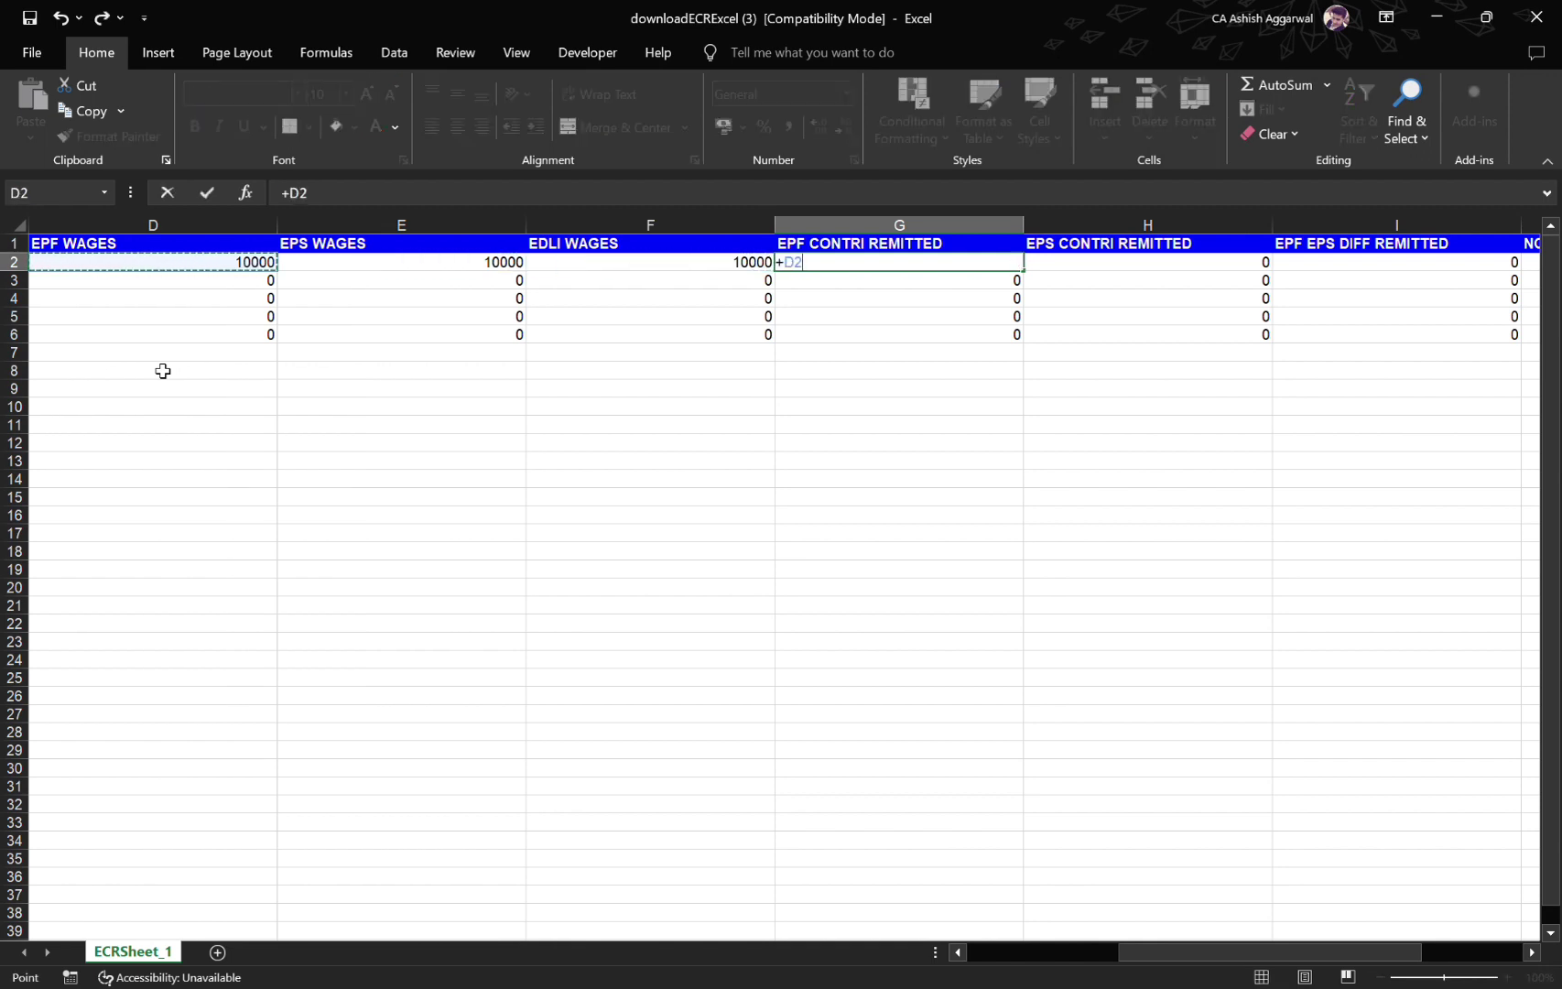
{"action": "type", "text": "*12%"}
{"action": "key", "text": "Return"}
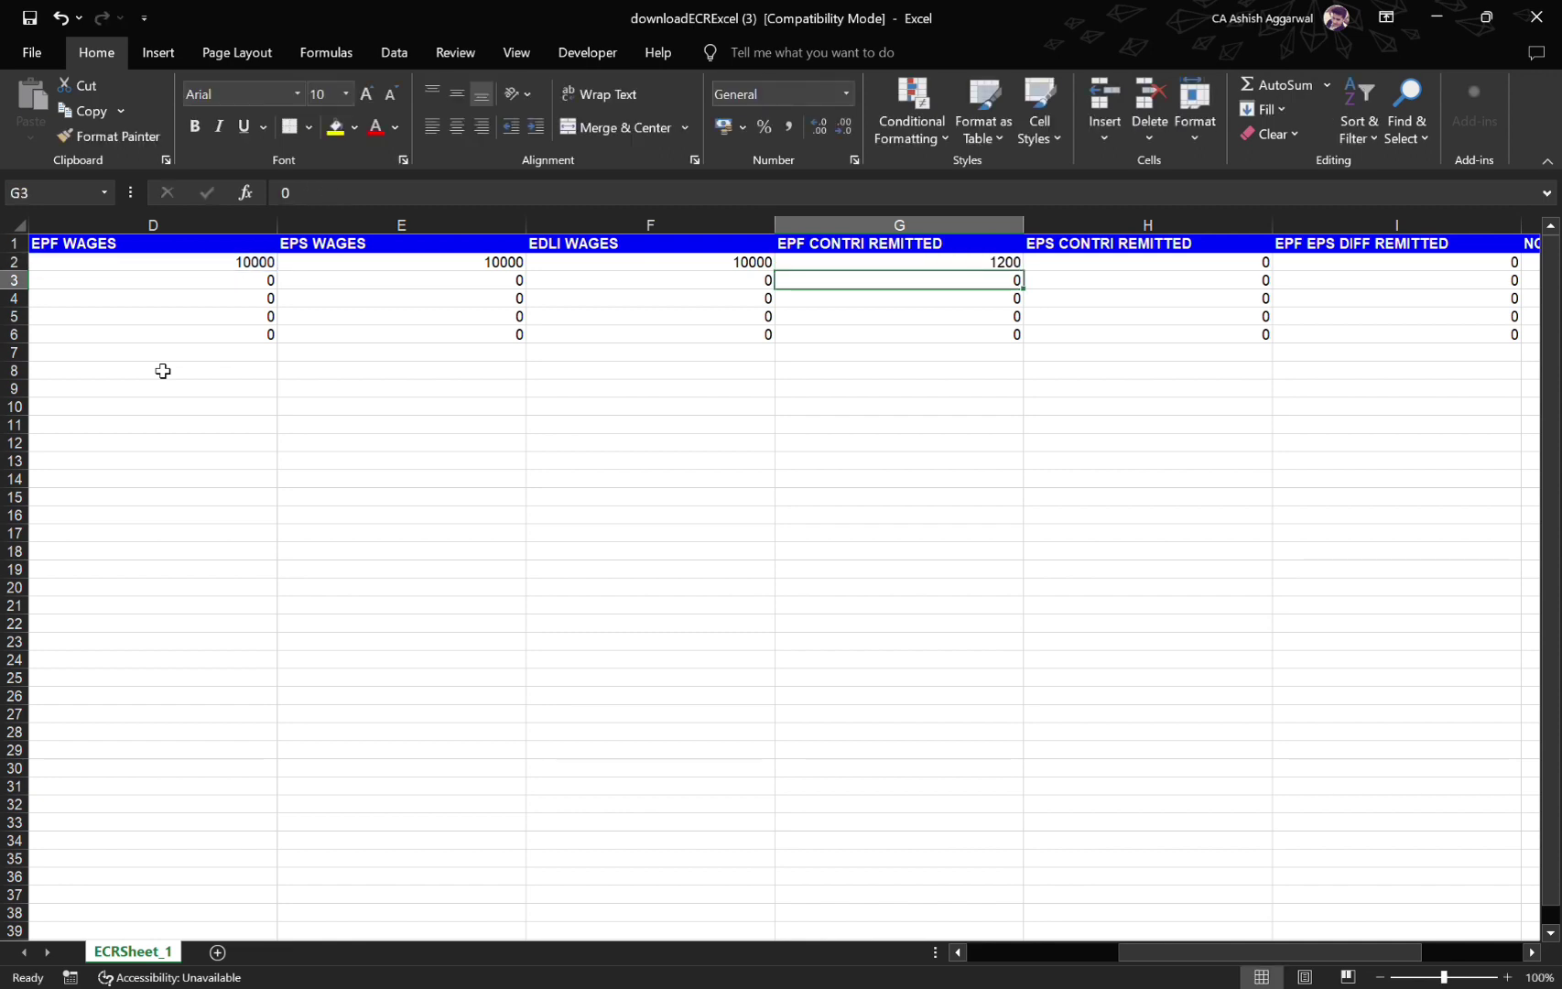
Enter the 8.33% rate in H2 for the first member's EPS contribution remitted
{"action": "key", "text": "Right"}
{"action": "key", "text": "Up"}
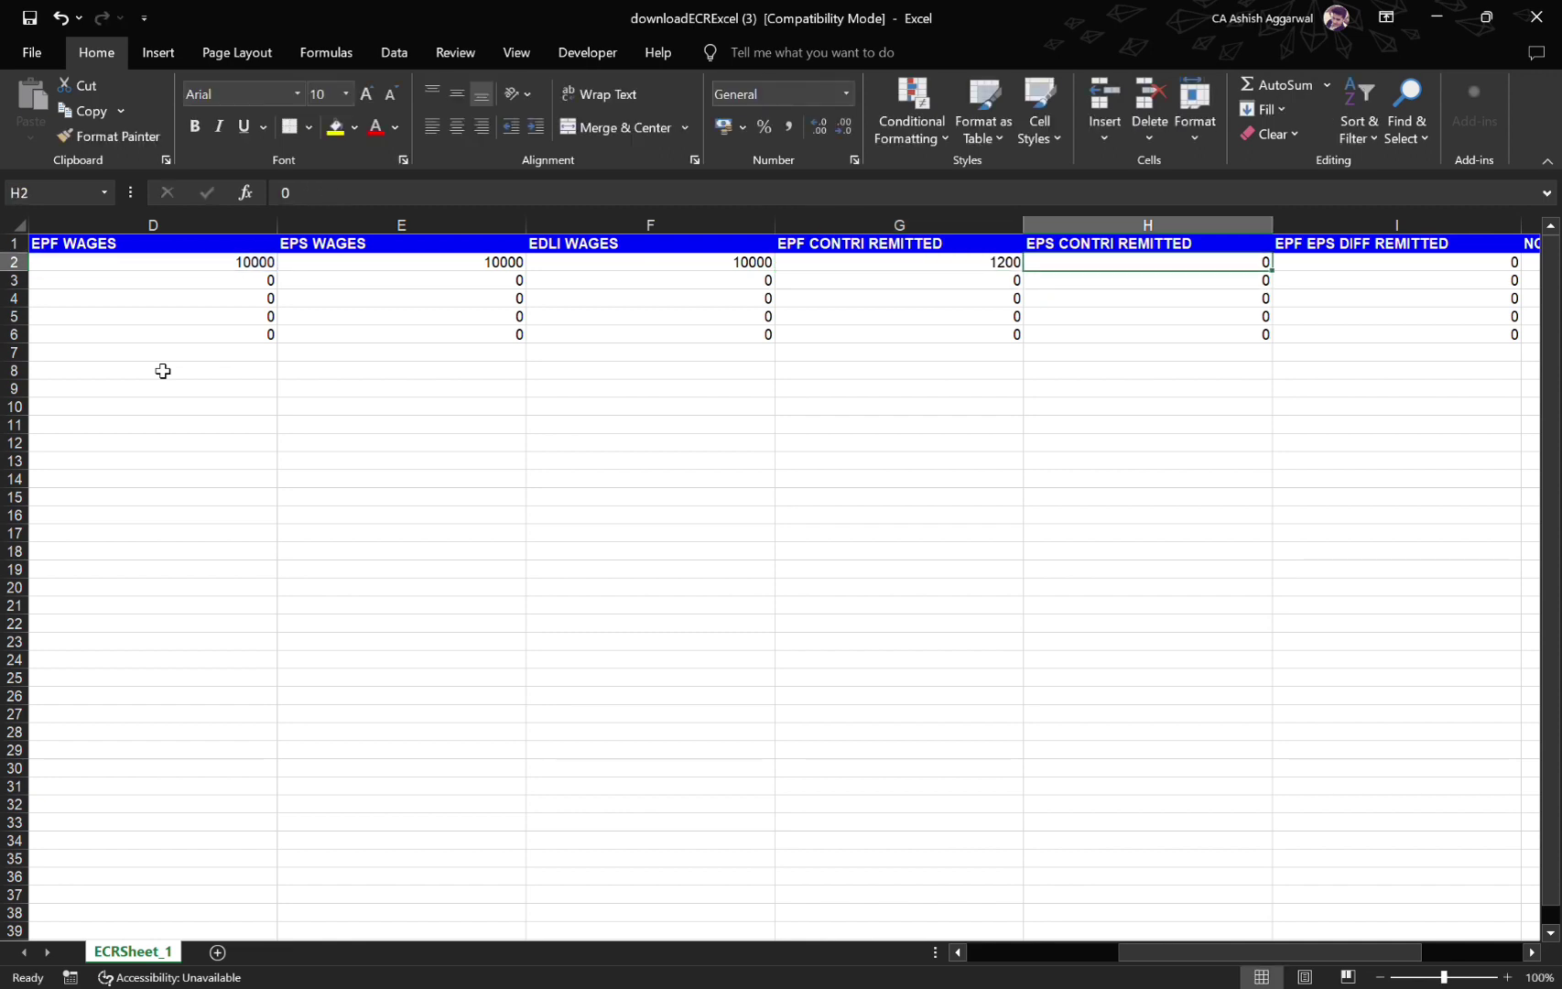
{"action": "key", "text": "Right"}
{"action": "key", "text": "Left"}
{"action": "key", "text": "Left"}
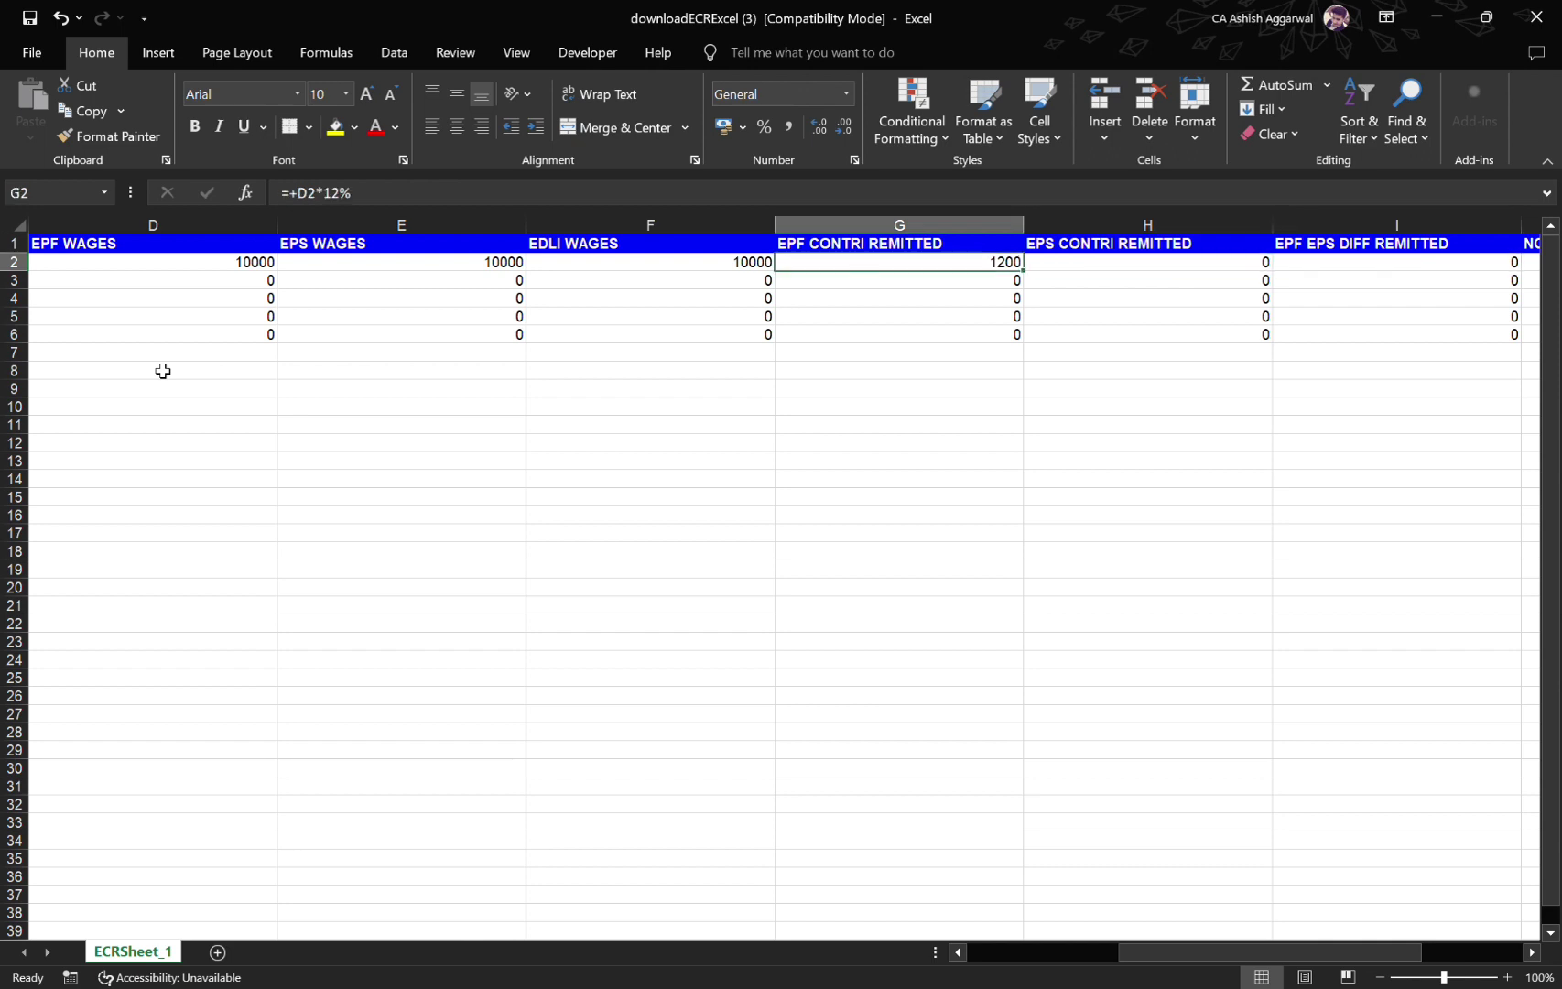
{"action": "key", "text": "Right"}
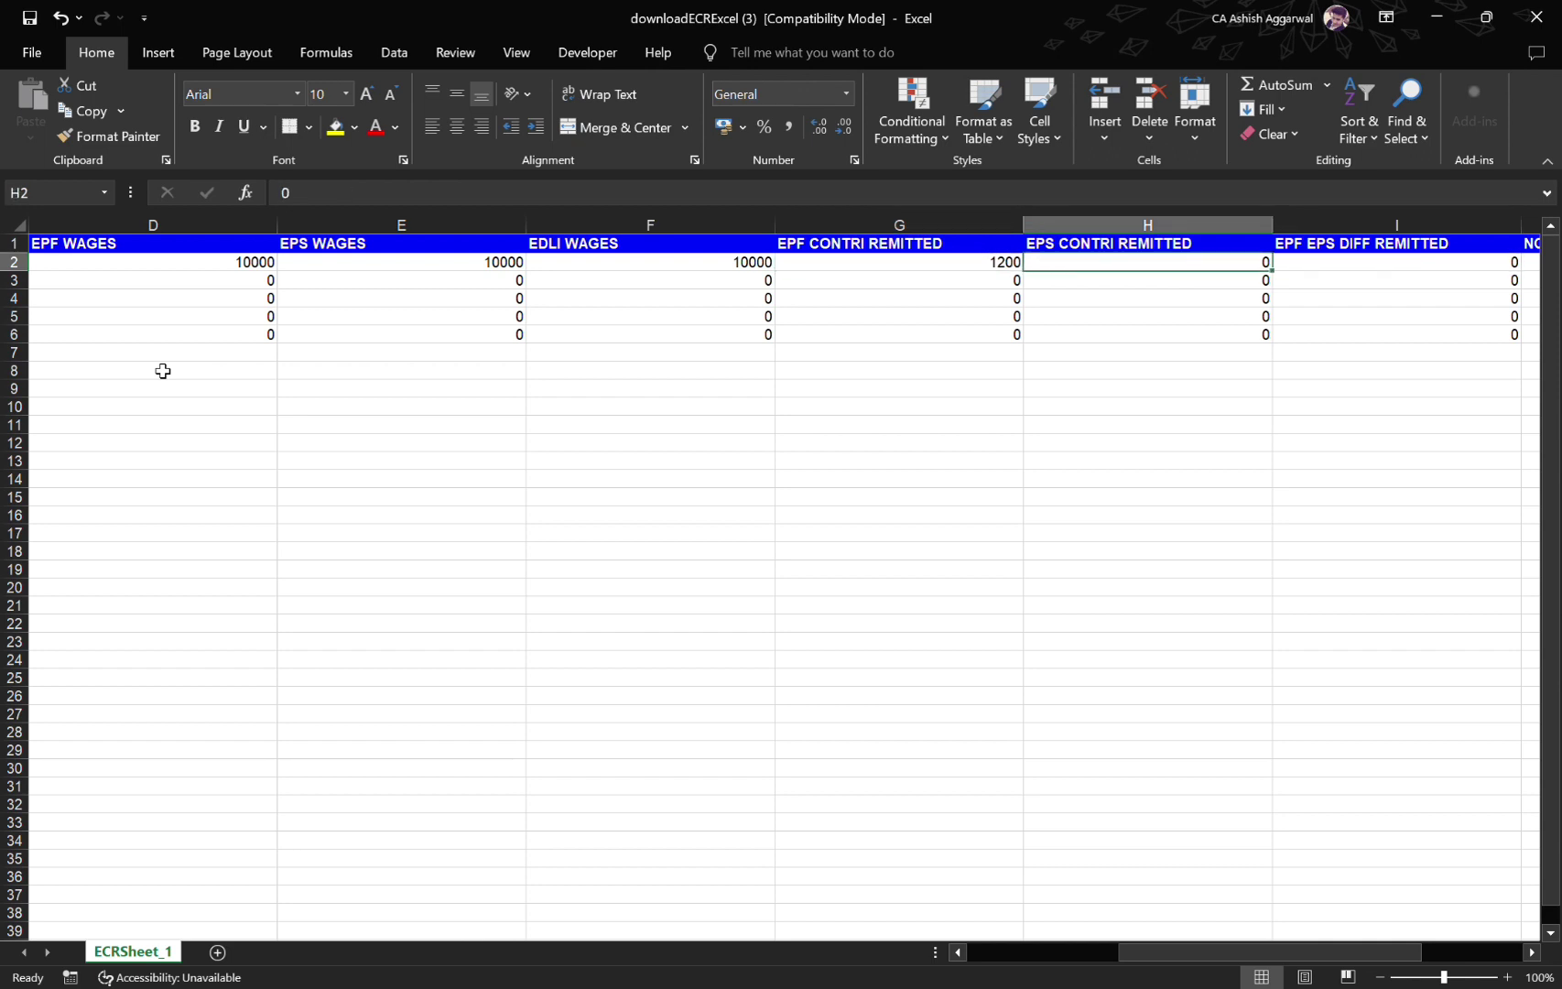
{"action": "type", "text": "8."}
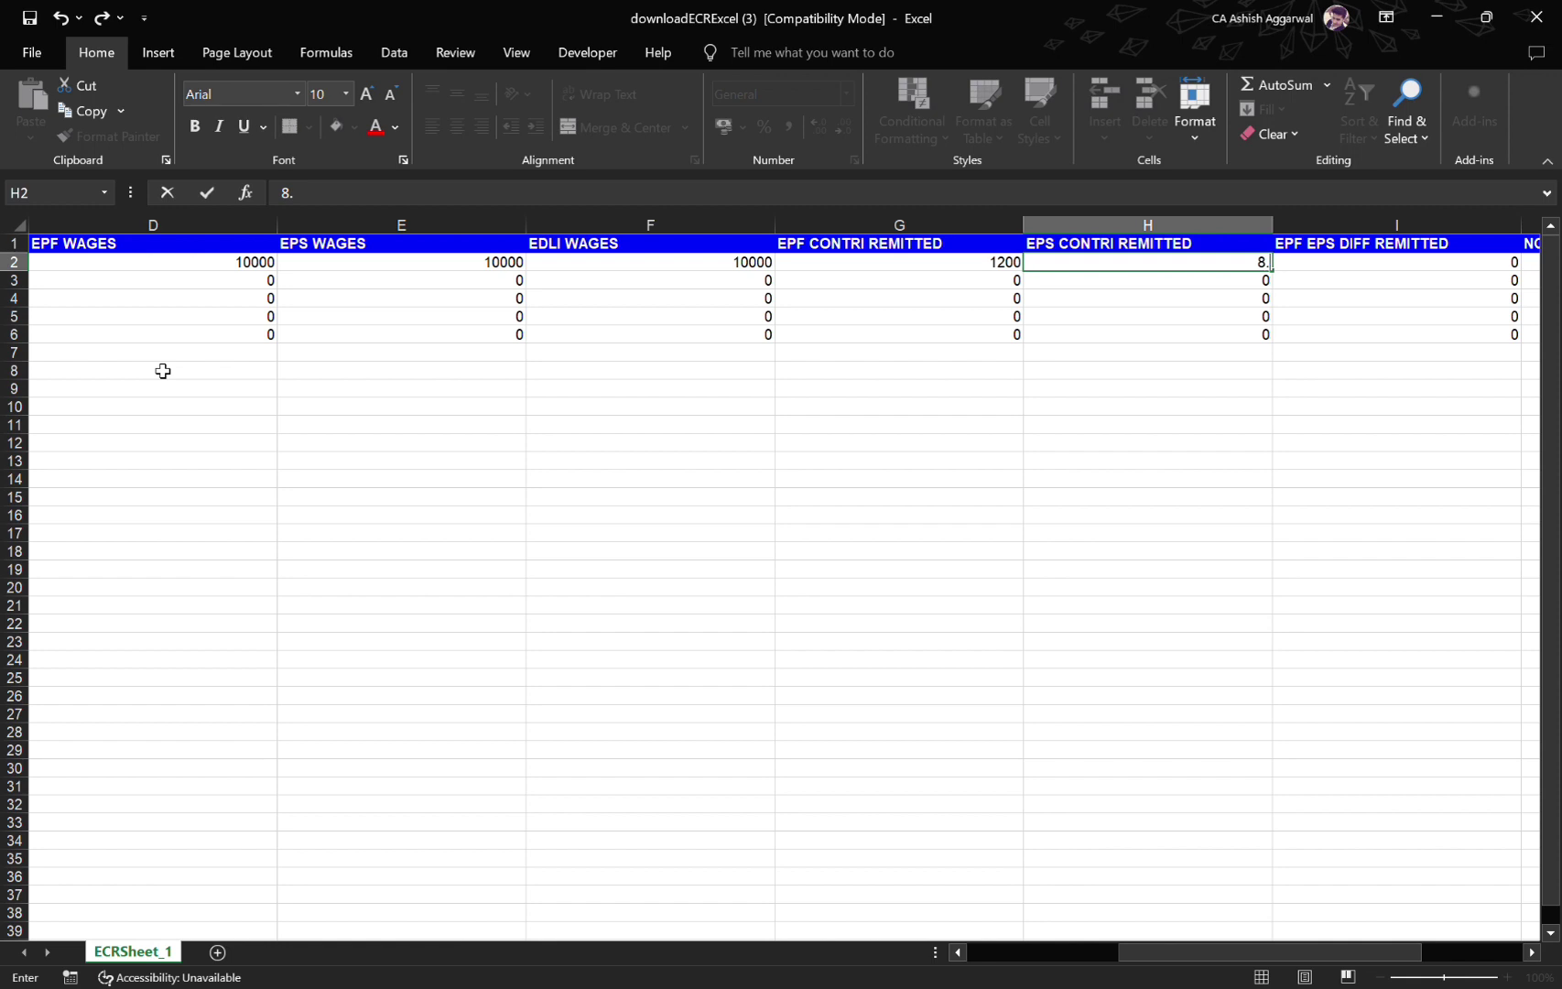
{"action": "type", "text": "33%"}
{"action": "key", "text": "Left"}
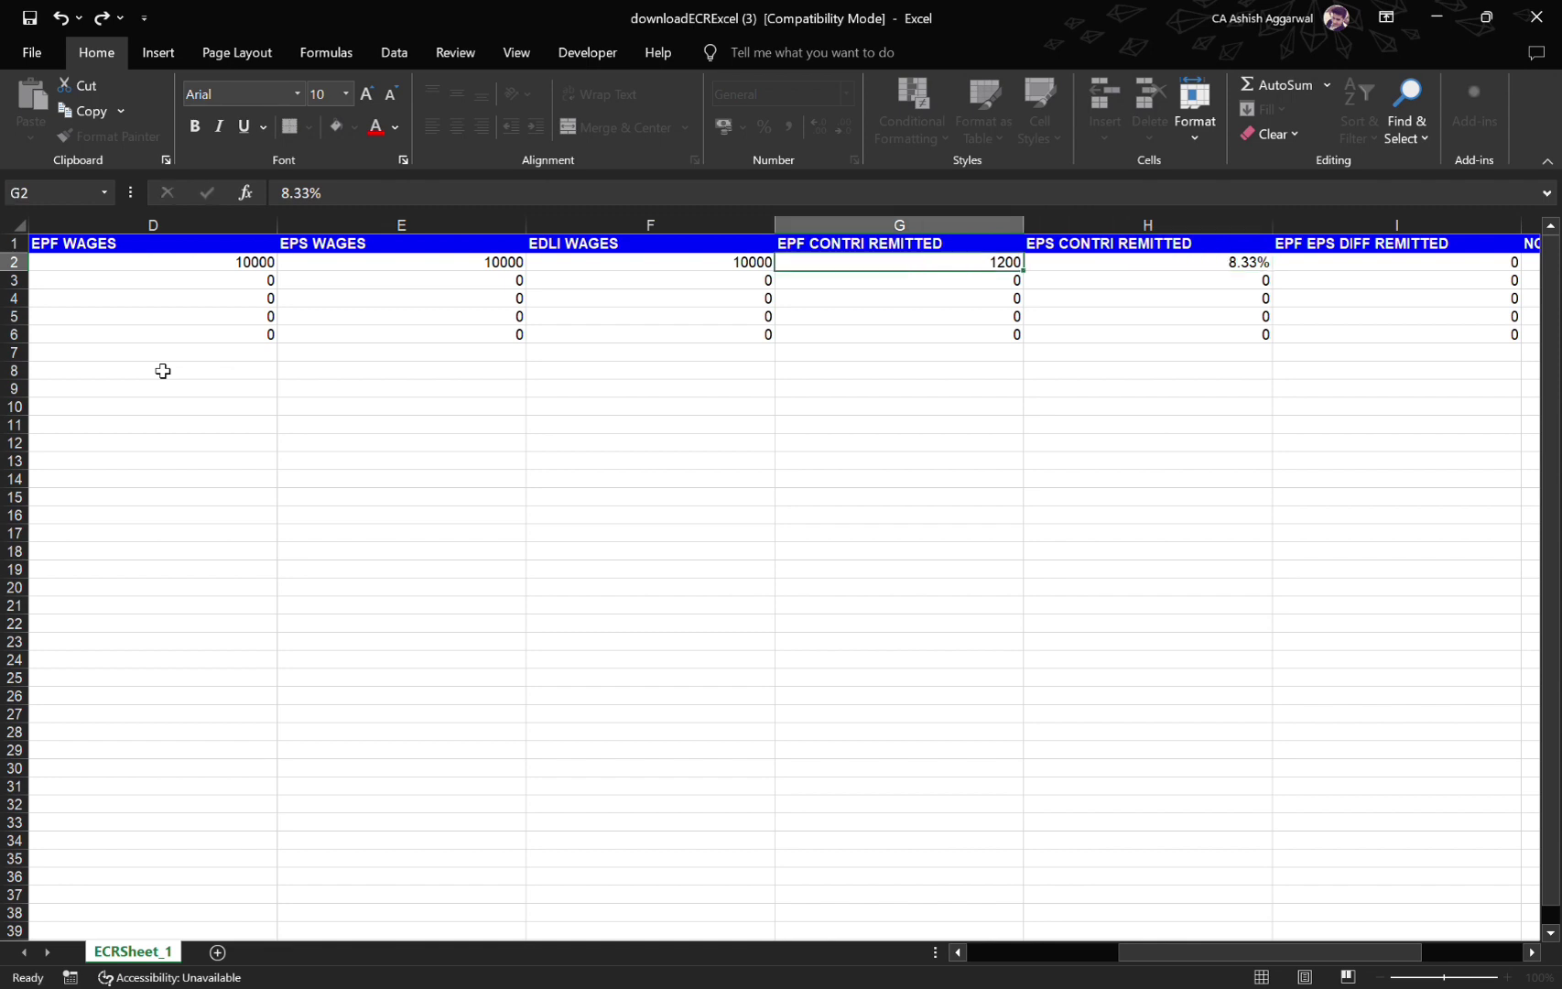
Turn the rate in H2 into the formula +E2*8.33% so it calculates the EPS contribution from EPS wages
{"action": "key", "text": "Right"}
{"action": "key", "text": "F2"}
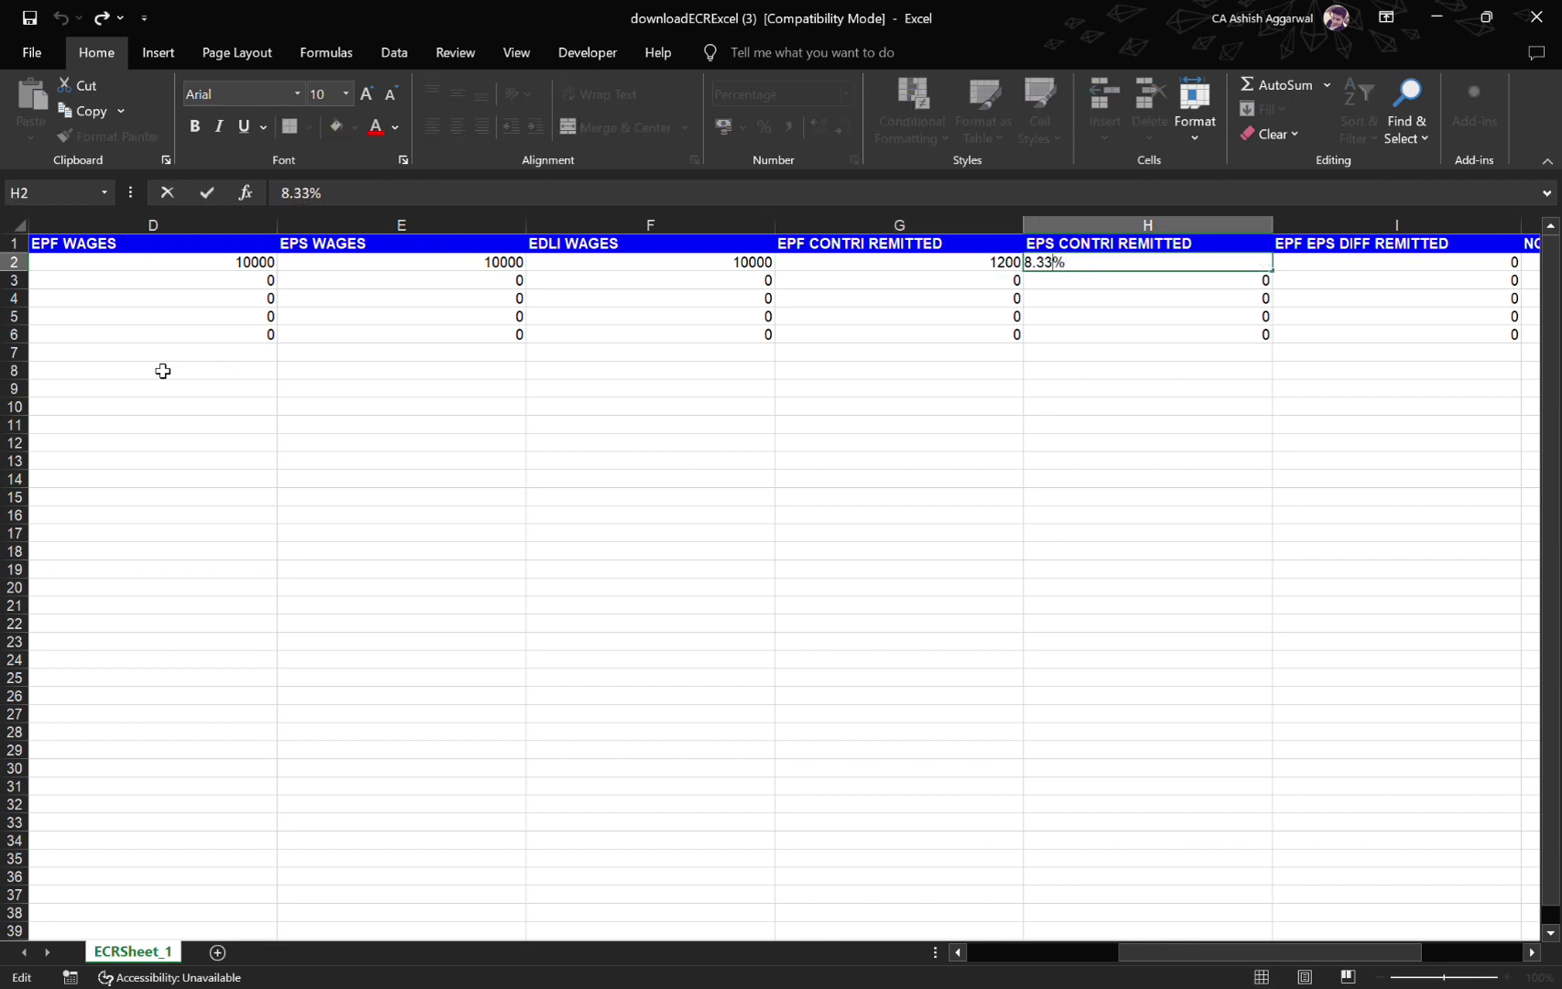
{"action": "key", "text": "Left"}
{"action": "key", "text": "Left"}
{"action": "key", "text": "Left"}
{"action": "key", "text": "Left"}
{"action": "key", "text": "Left"}
{"action": "type", "text": "+"}
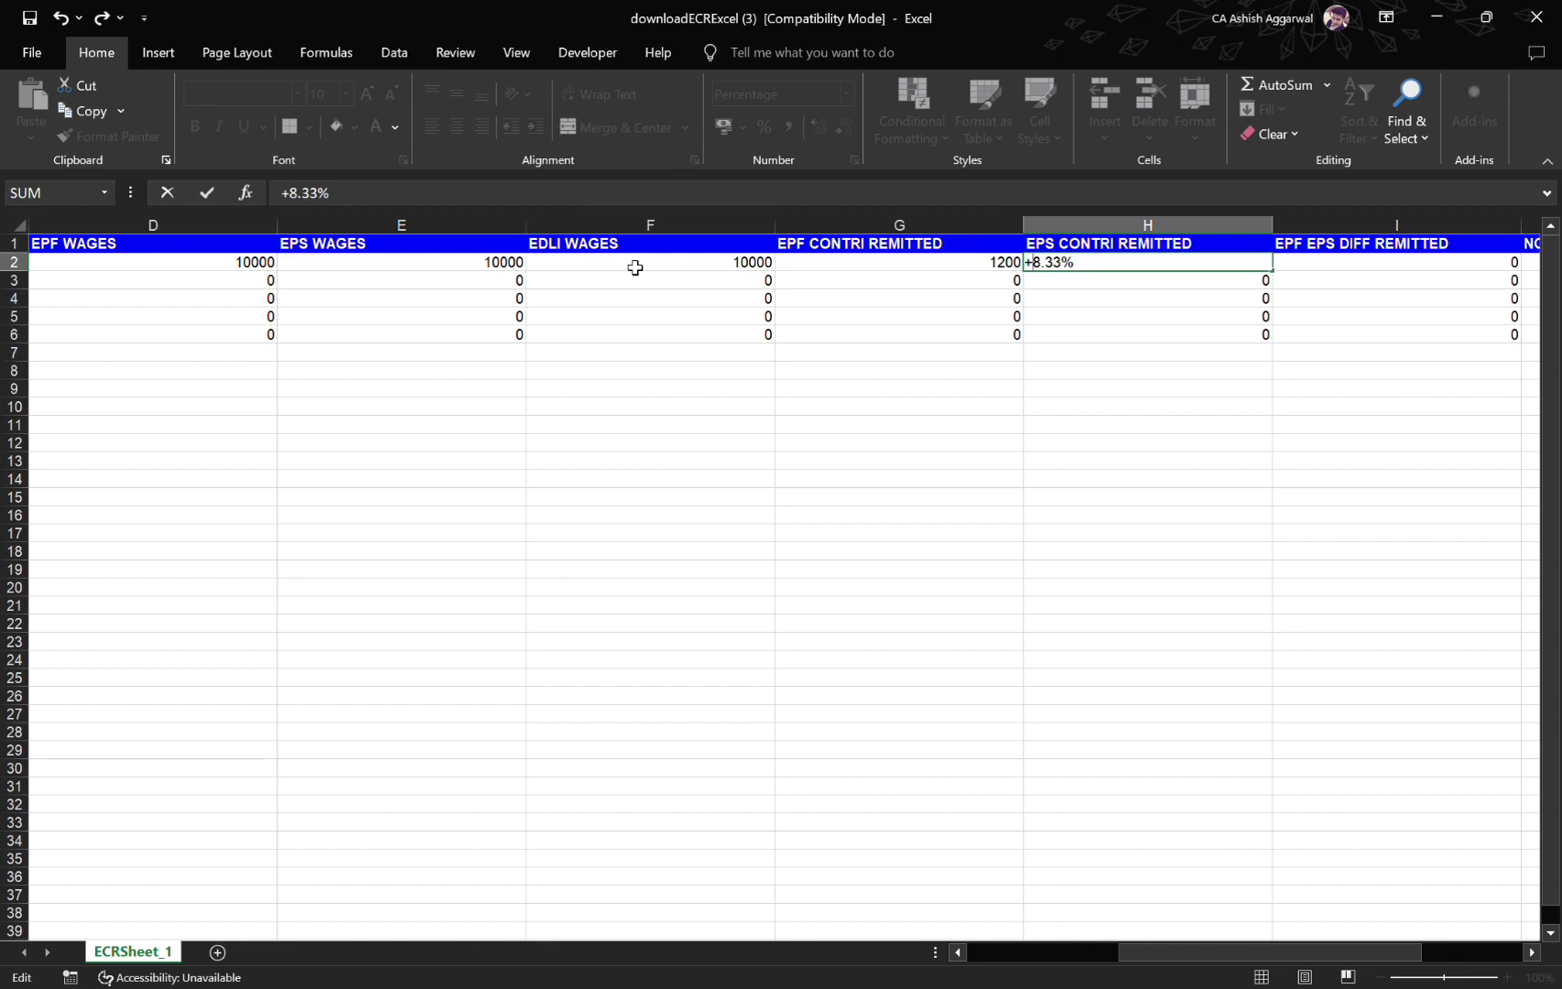
{"action": "left_click", "coordinate": [510, 266]}
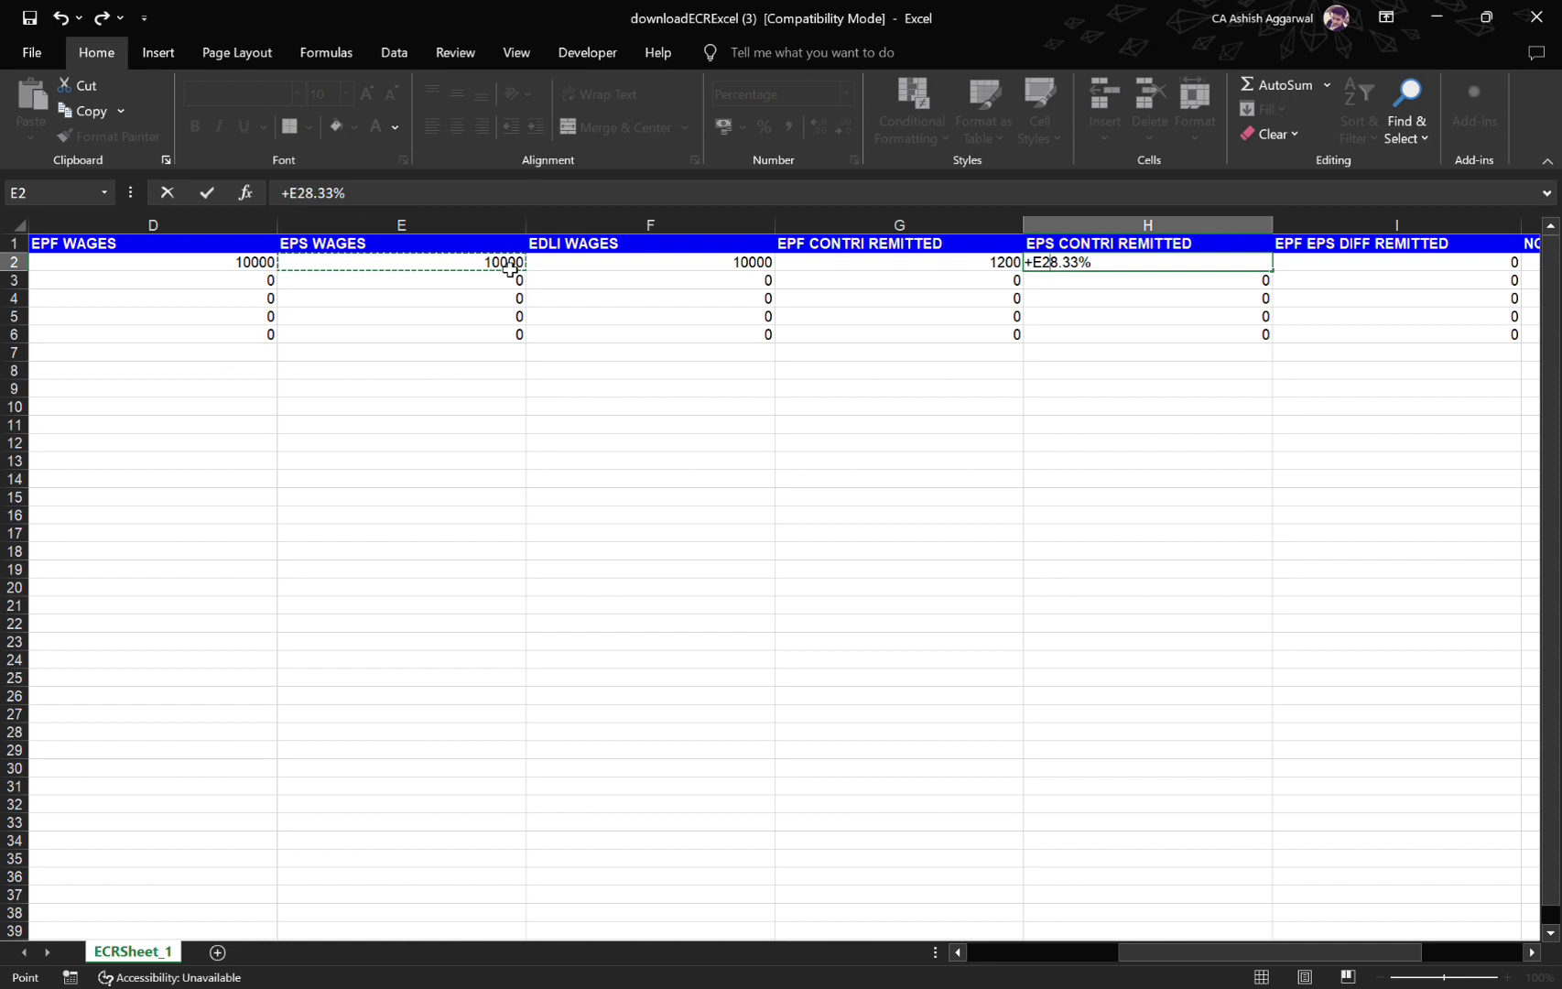
{"action": "type", "text": "*"}
{"action": "key", "text": "Return"}
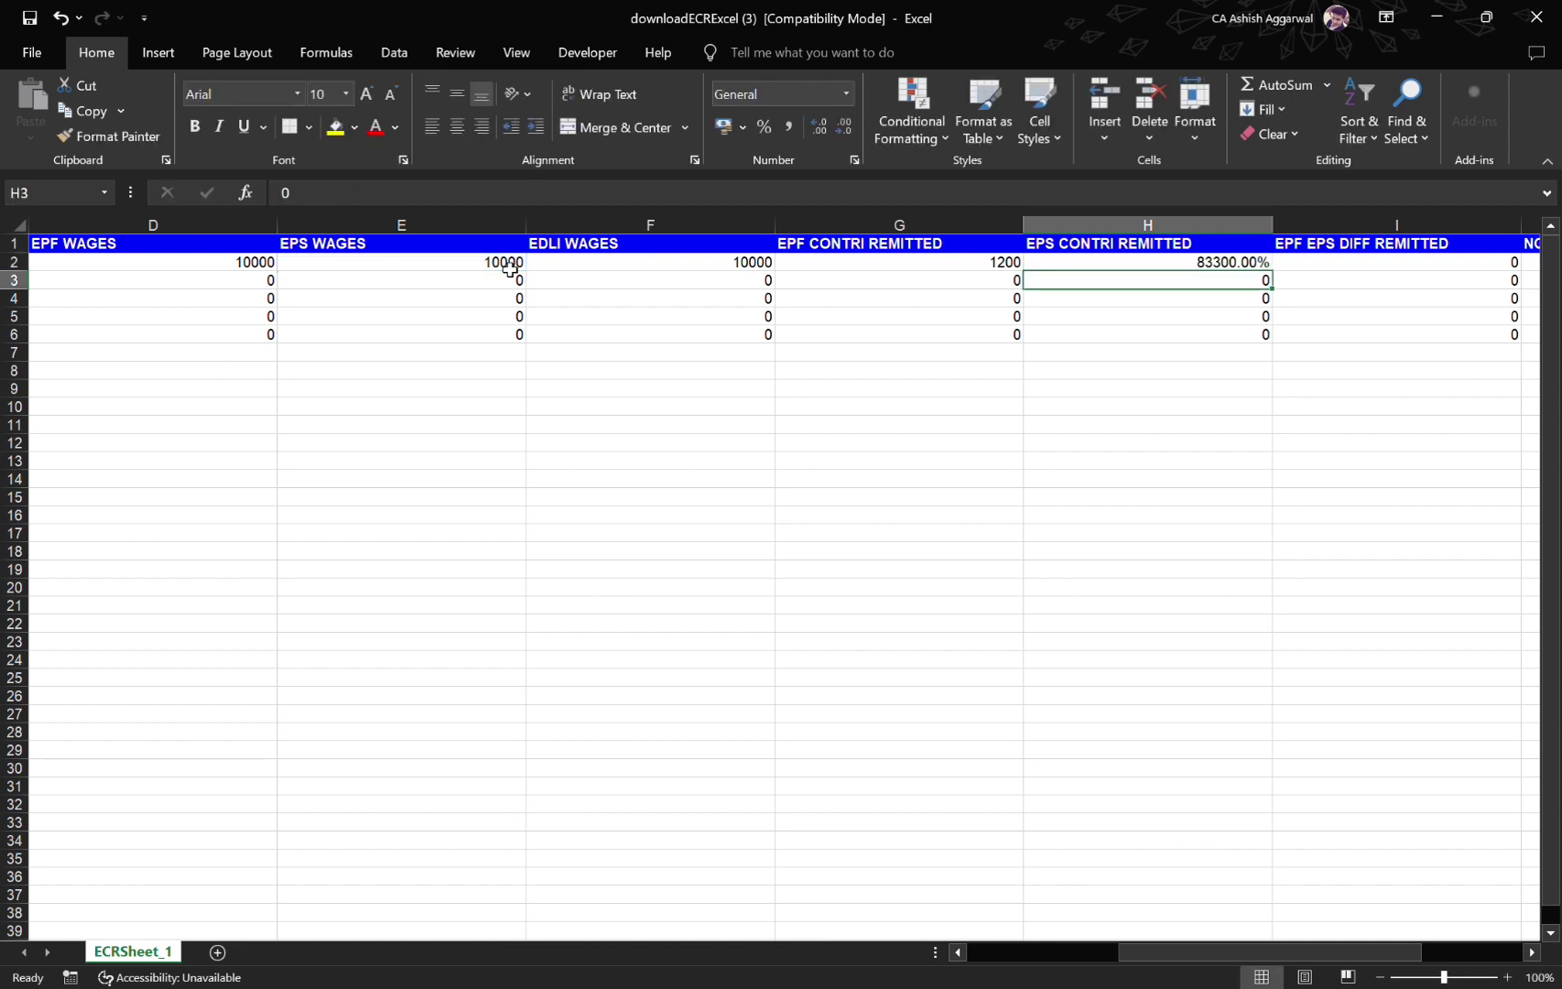
{"action": "key", "text": "Up"}
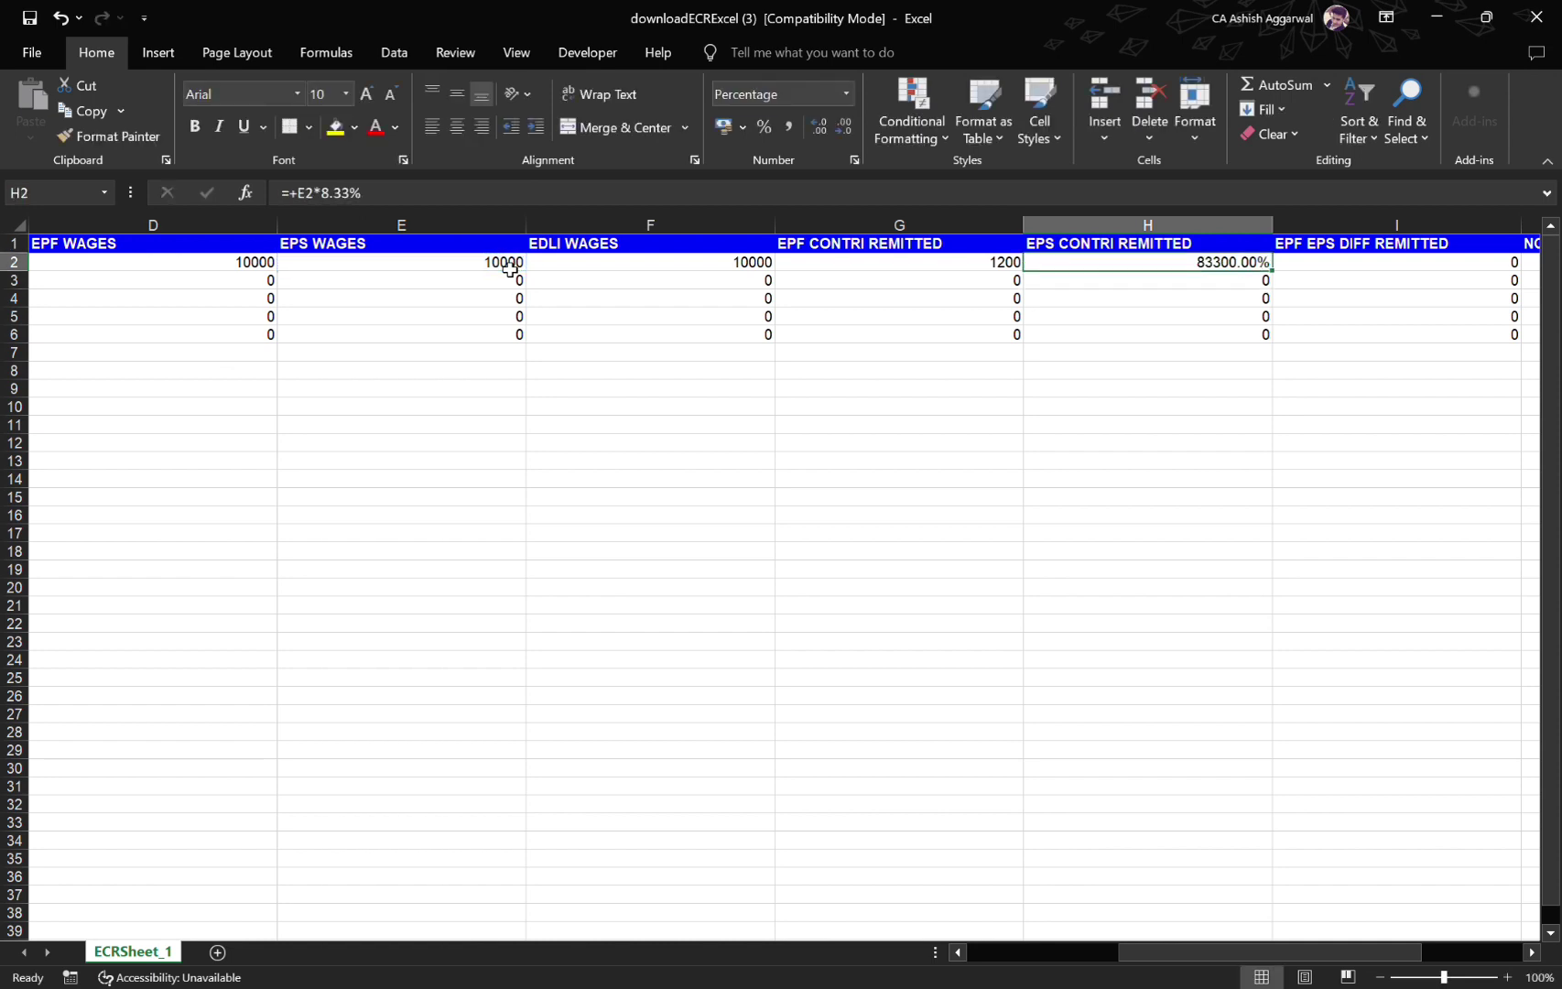
{"action": "key", "text": "F2"}
{"action": "key", "text": "BackSpace"}
{"action": "key", "text": "Return"}
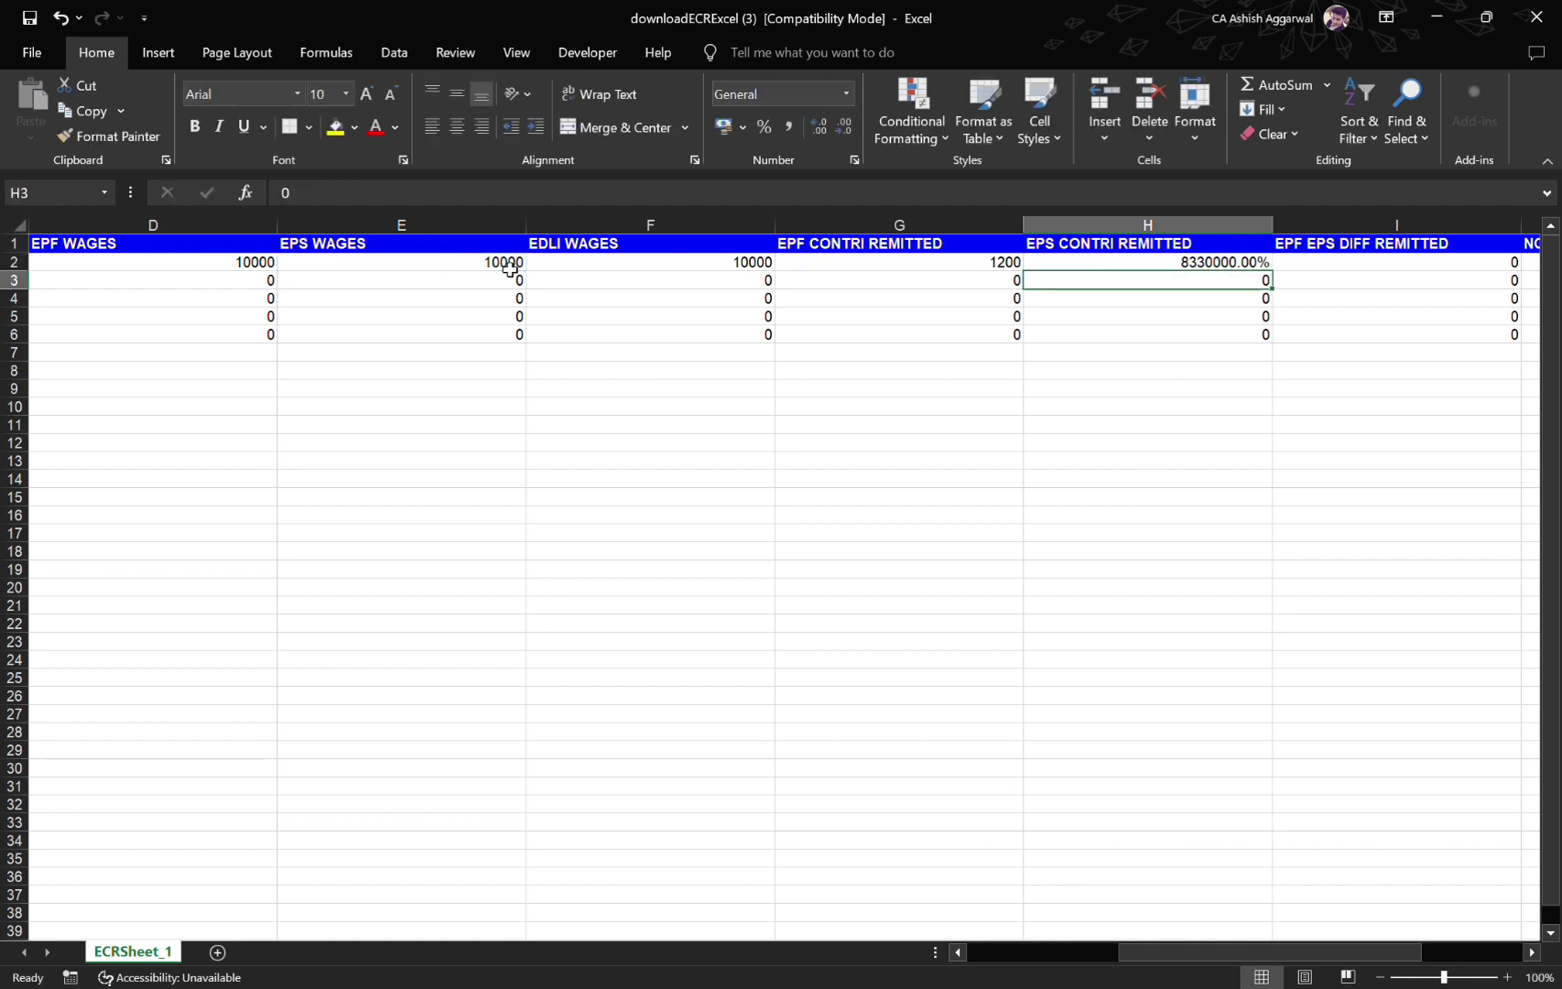
{"action": "key", "text": "Up"}
{"action": "key", "text": "F2"}
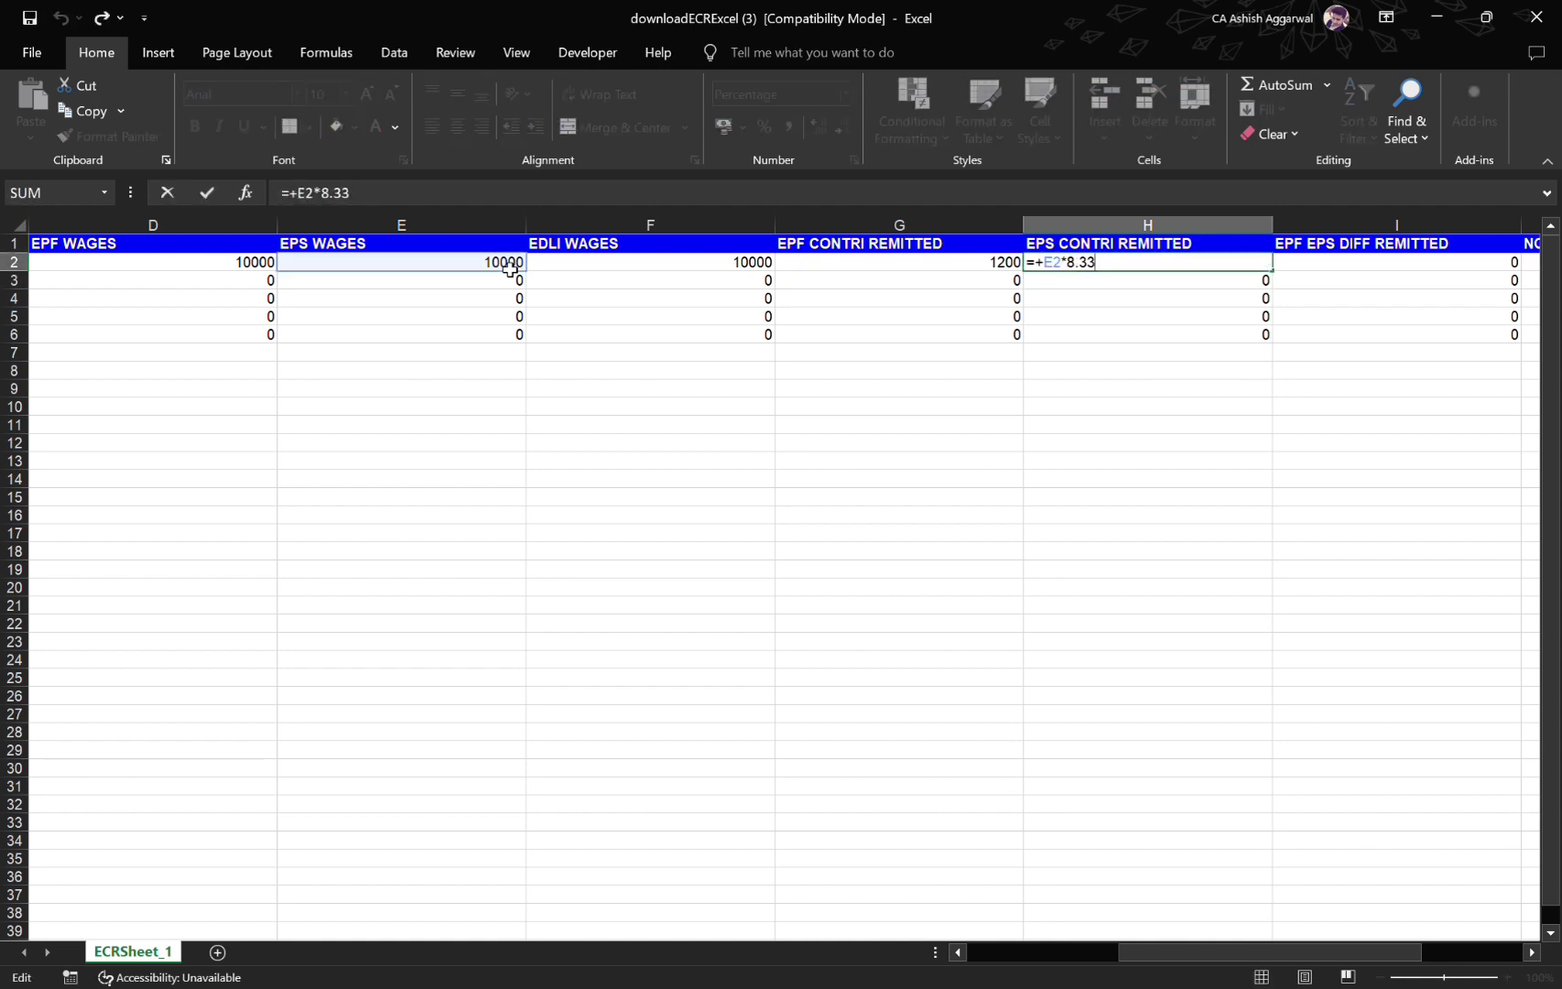
{"action": "type", "text": "%"}
{"action": "key", "text": "Return"}
{"action": "key", "text": "Up"}
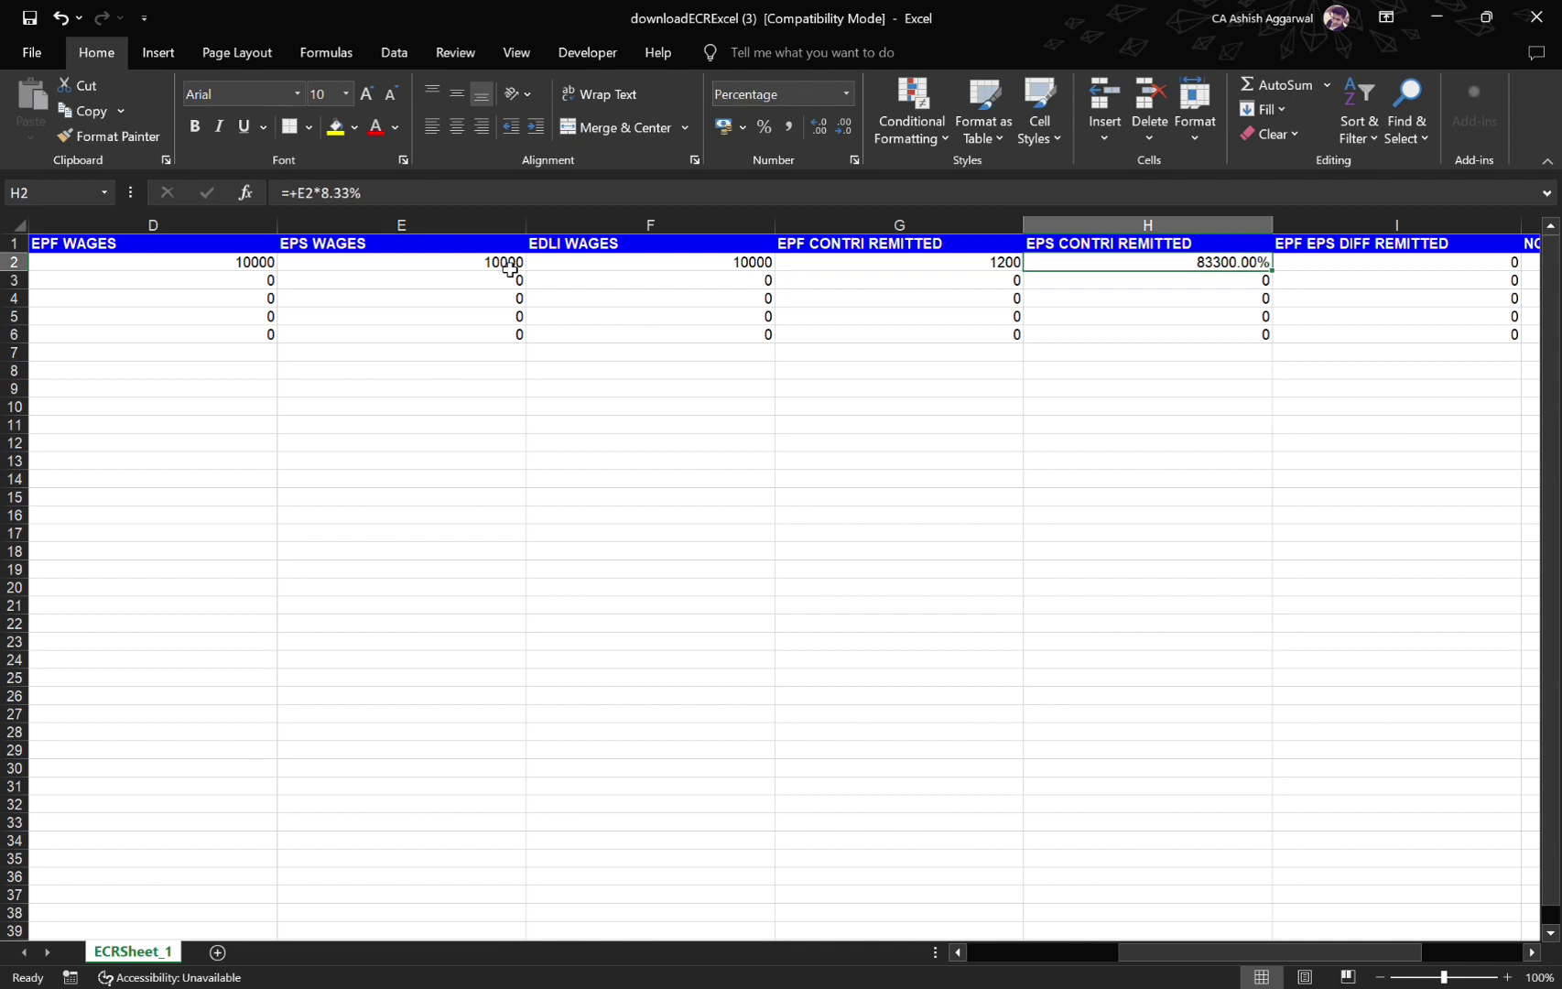
Set the number format of the EPS contribution cell H2 to Number
{"action": "left_click", "coordinate": [821, 98]}
{"action": "left_click", "coordinate": [993, 337]}
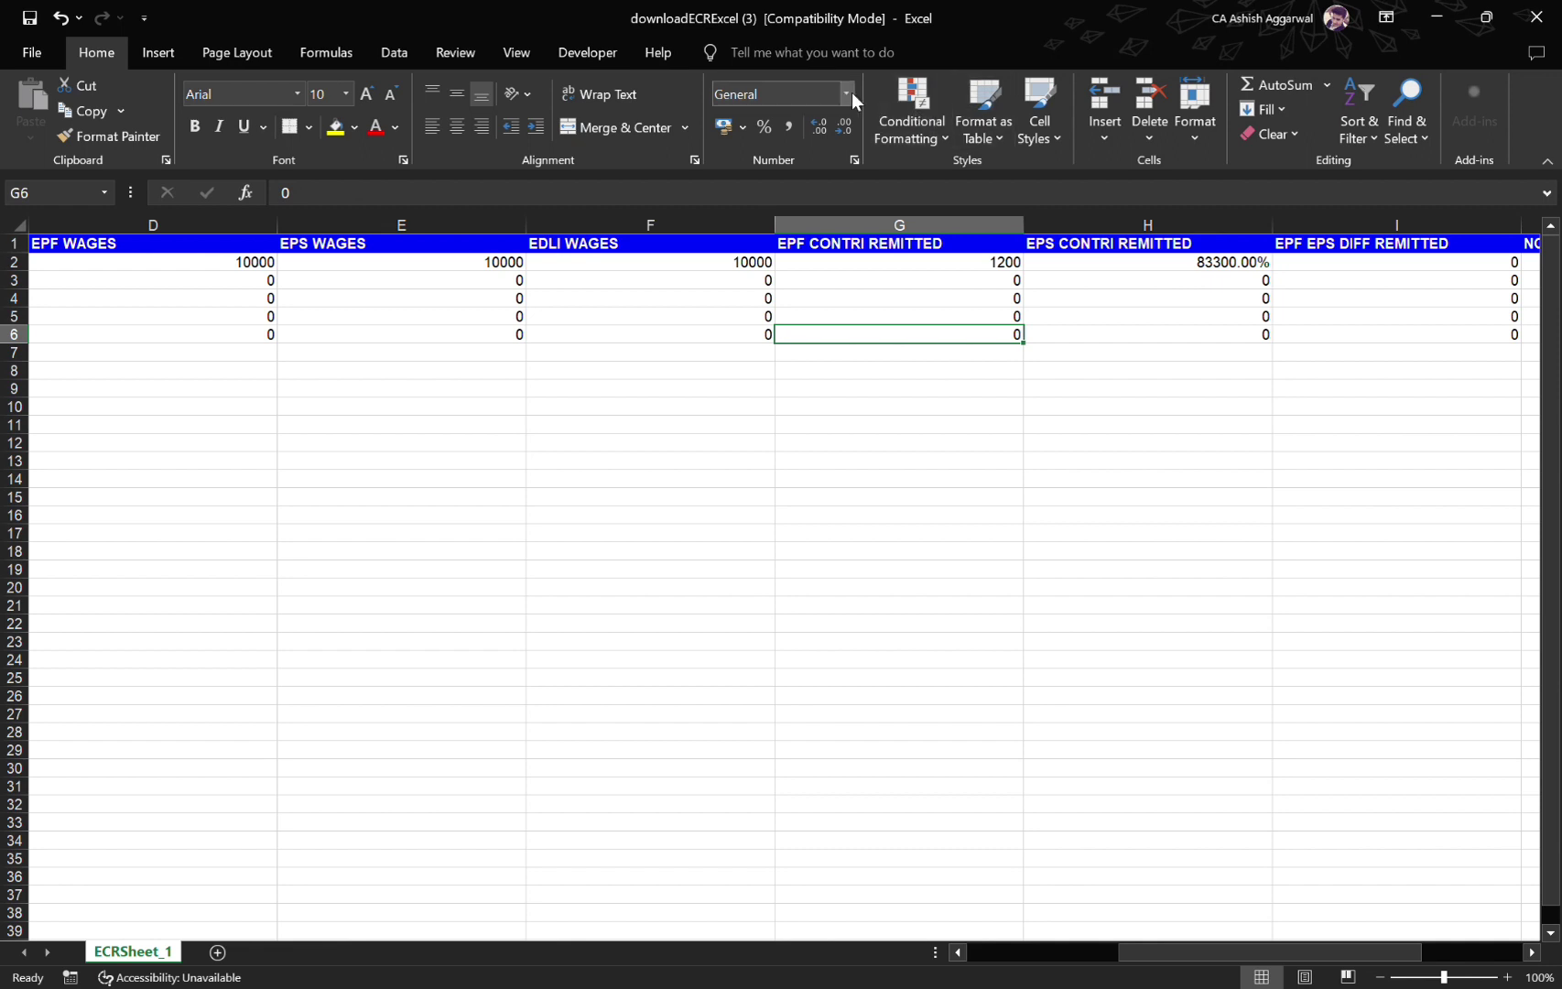
{"action": "left_click", "coordinate": [1125, 268]}
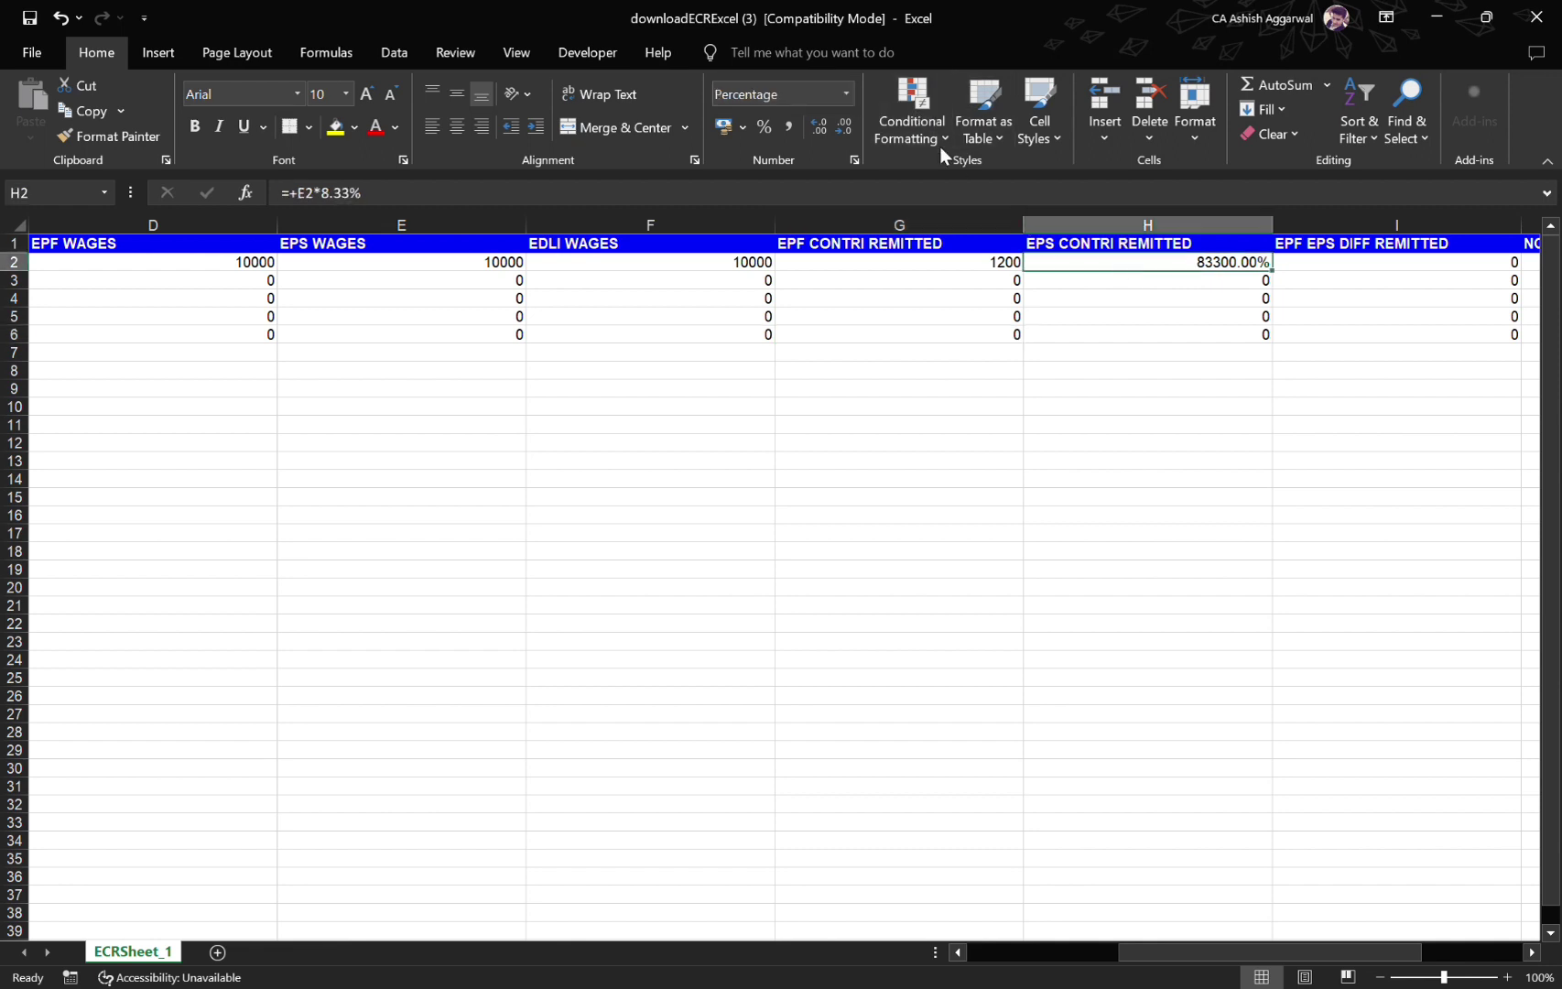
{"action": "left_click", "coordinate": [848, 93]}
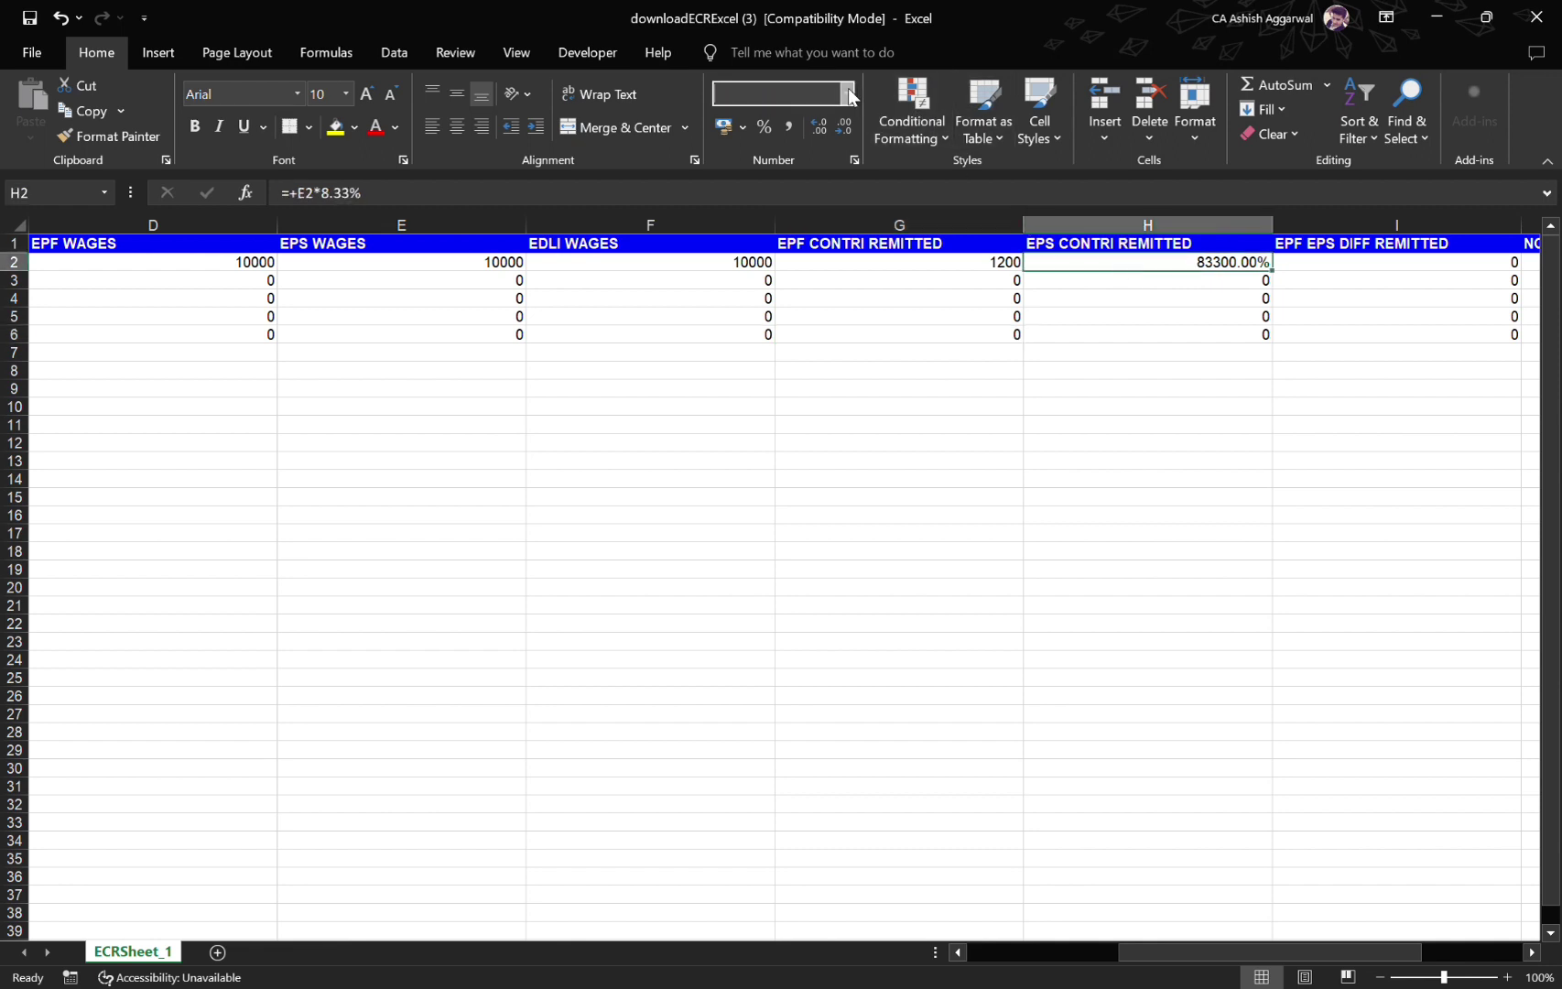
{"action": "left_click", "coordinate": [813, 168]}
{"action": "left_click", "coordinate": [1098, 392]}
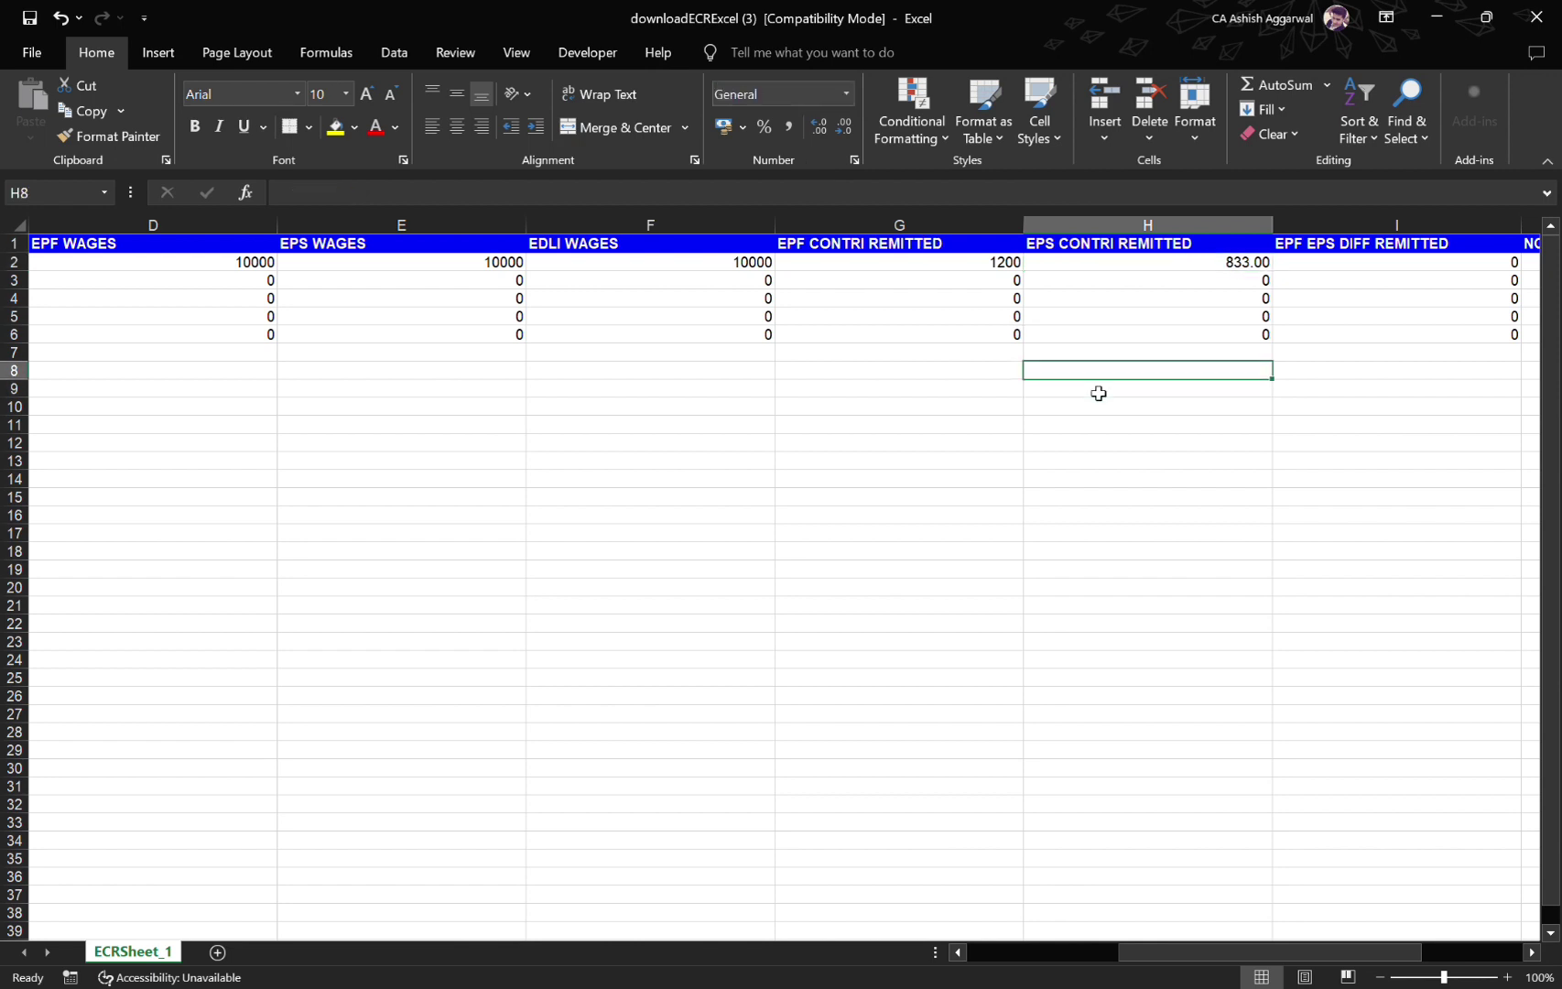
Examine the first member's EPF and EPS contributions in G2 and H2 alongside the EPF EPS difference cell I2
{"action": "key", "text": "Up"}
{"action": "key", "text": "Up"}
{"action": "key", "text": "Up"}
{"action": "key", "text": "Up"}
{"action": "key", "text": "Up"}
{"action": "key", "text": "Up"}
{"action": "key", "text": "Right"}
{"action": "key", "text": "Right"}
{"action": "key", "text": "Left"}
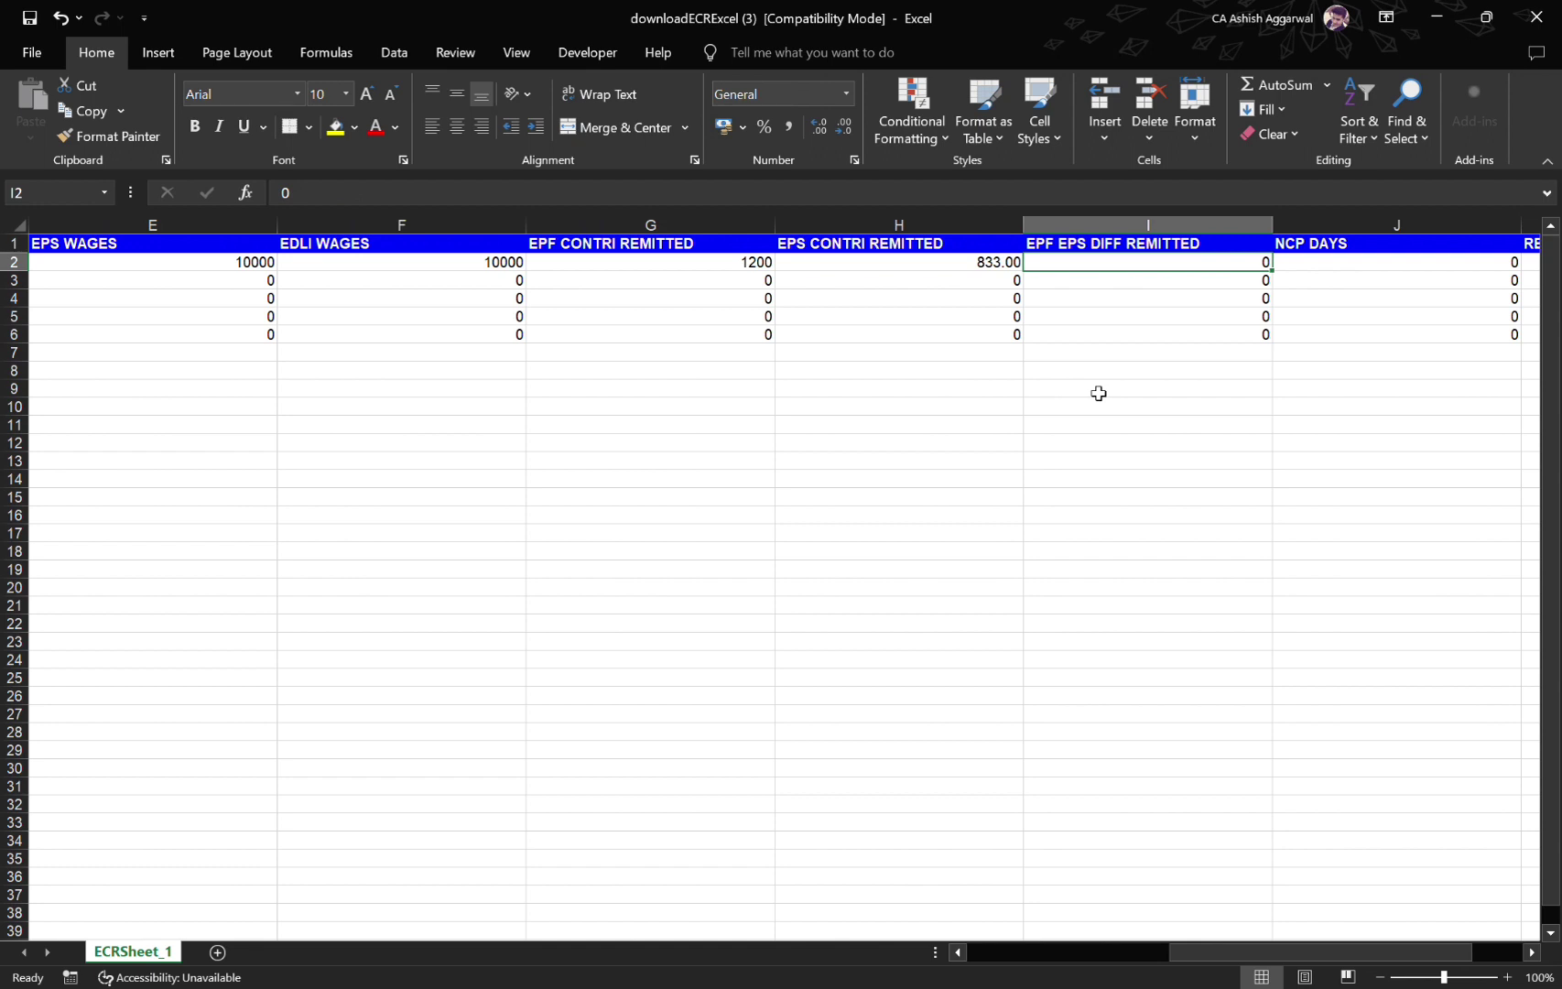
{"action": "key", "text": "Left"}
{"action": "key", "text": "Left"}
{"action": "key", "text": "Right"}
{"action": "key", "text": "Left"}
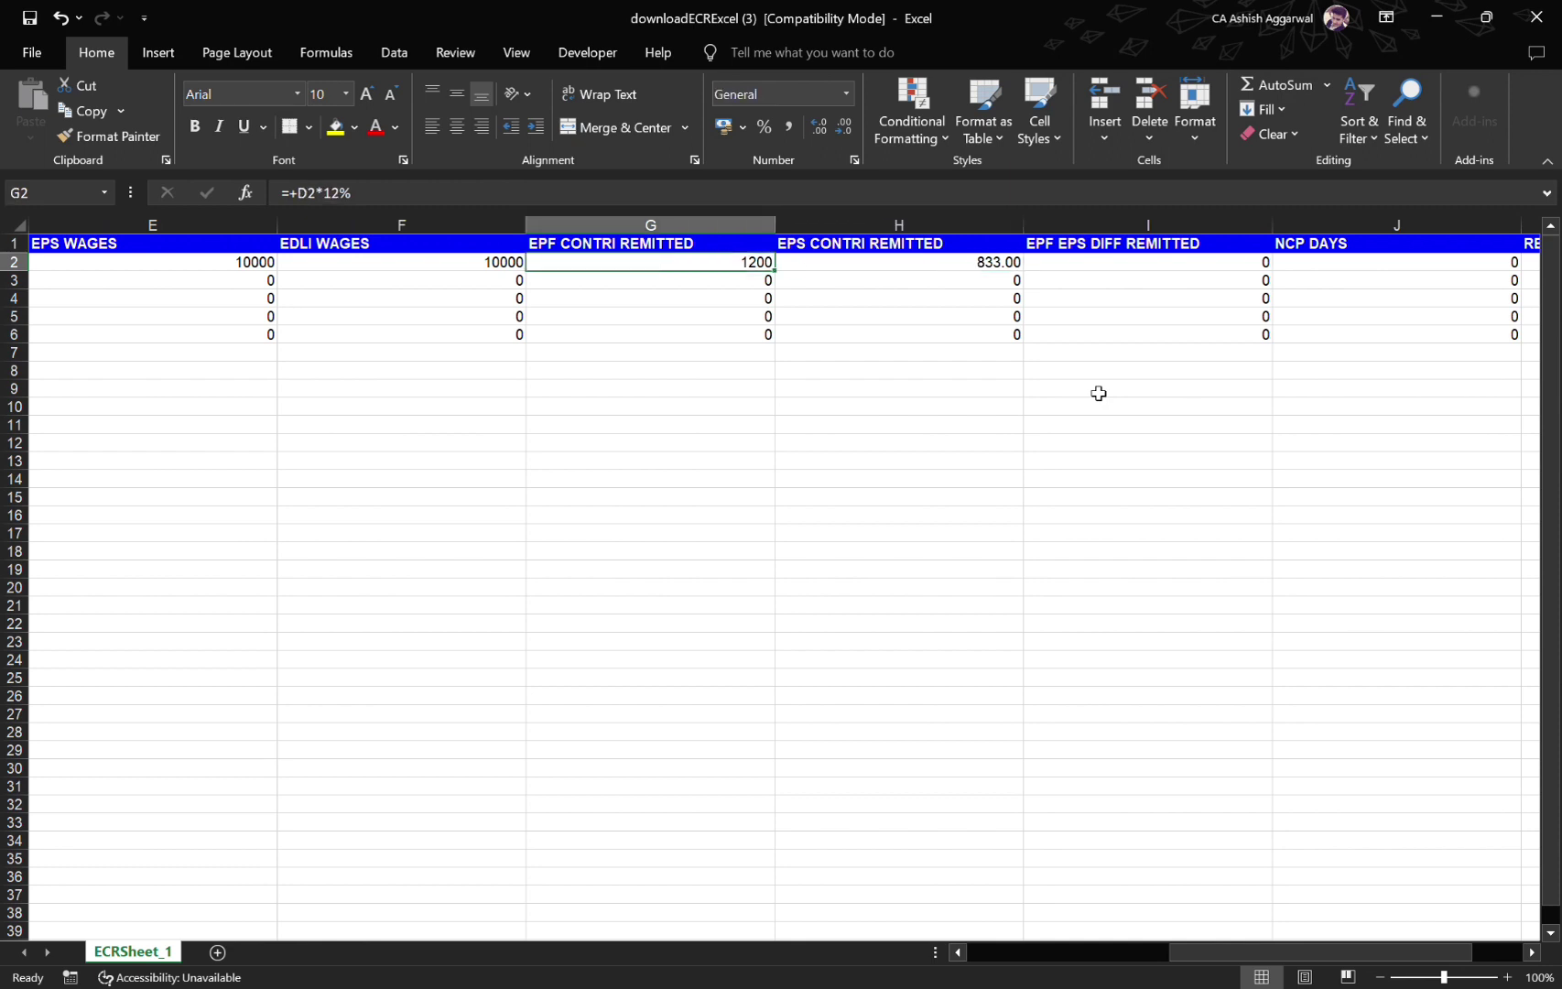
{"action": "key", "text": "Left"}
{"action": "key", "text": "Right"}
{"action": "key", "text": "Right"}
{"action": "key", "text": "Right"}
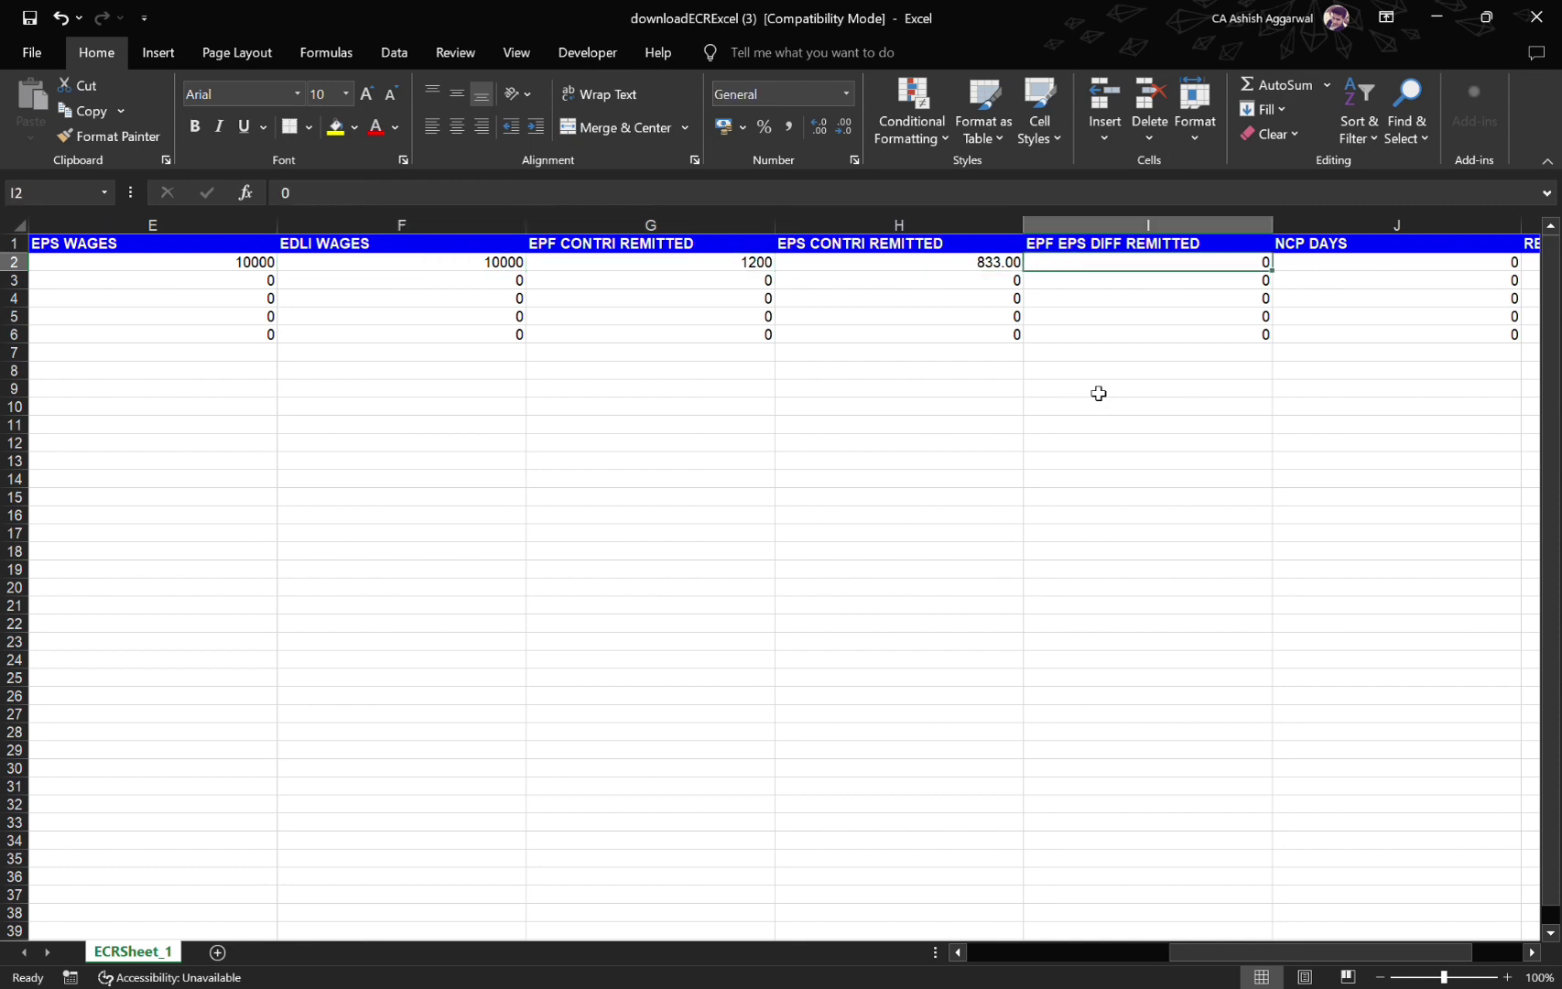
{"action": "type", "text": "3"}
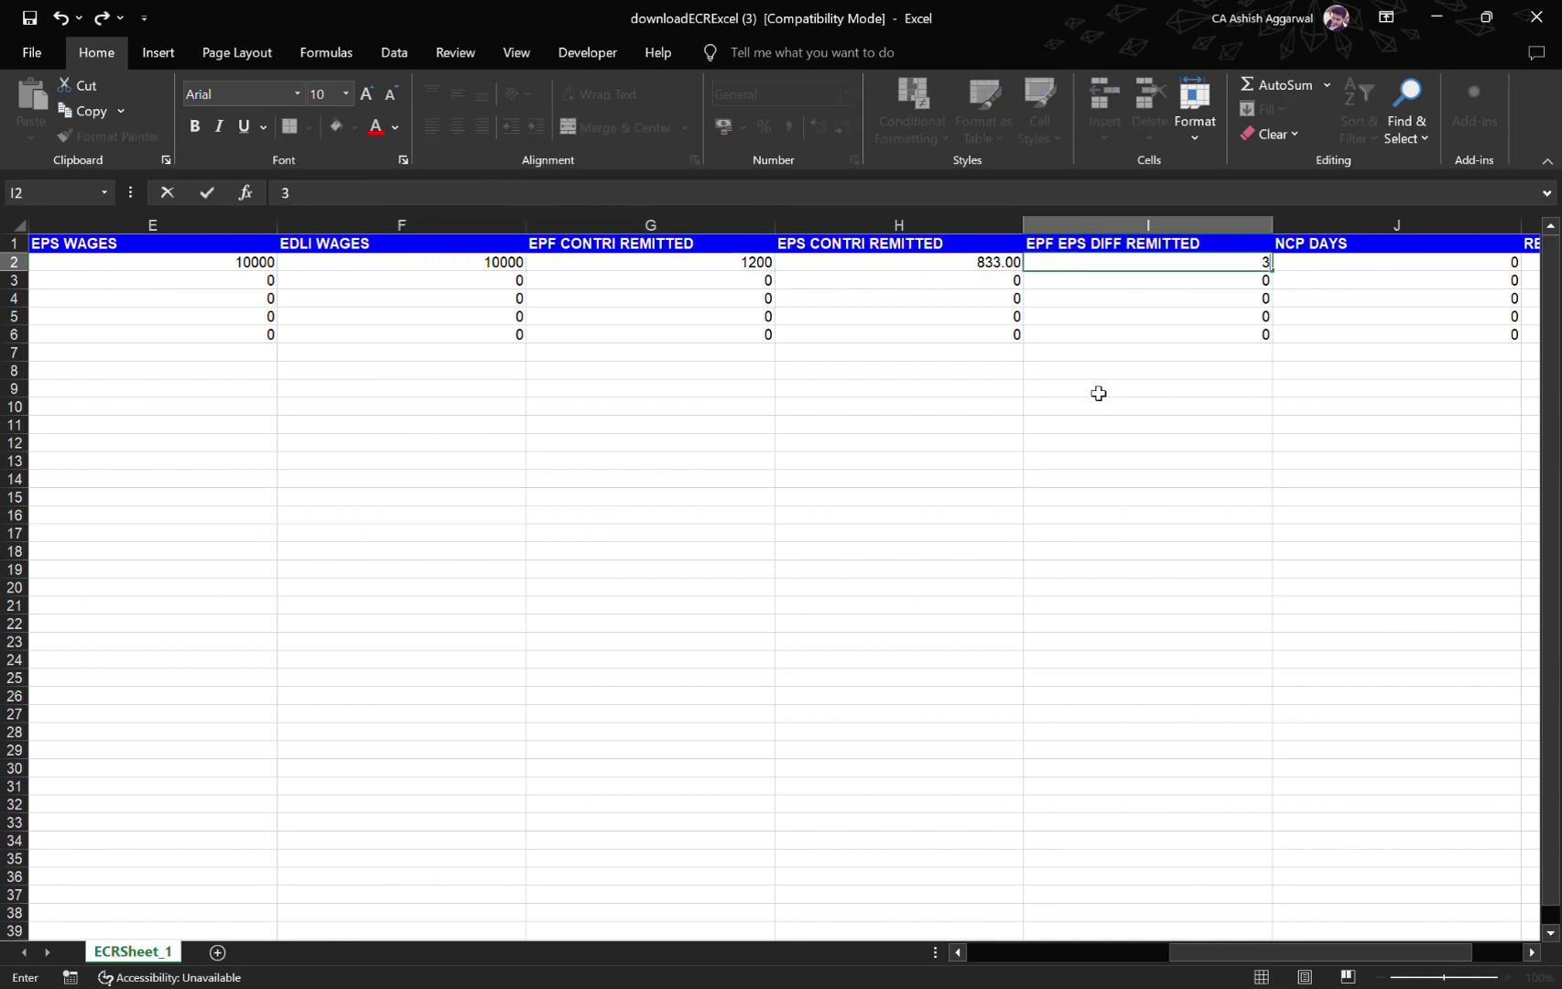
{"action": "key", "text": "Escape"}
{"action": "key", "text": "Left"}
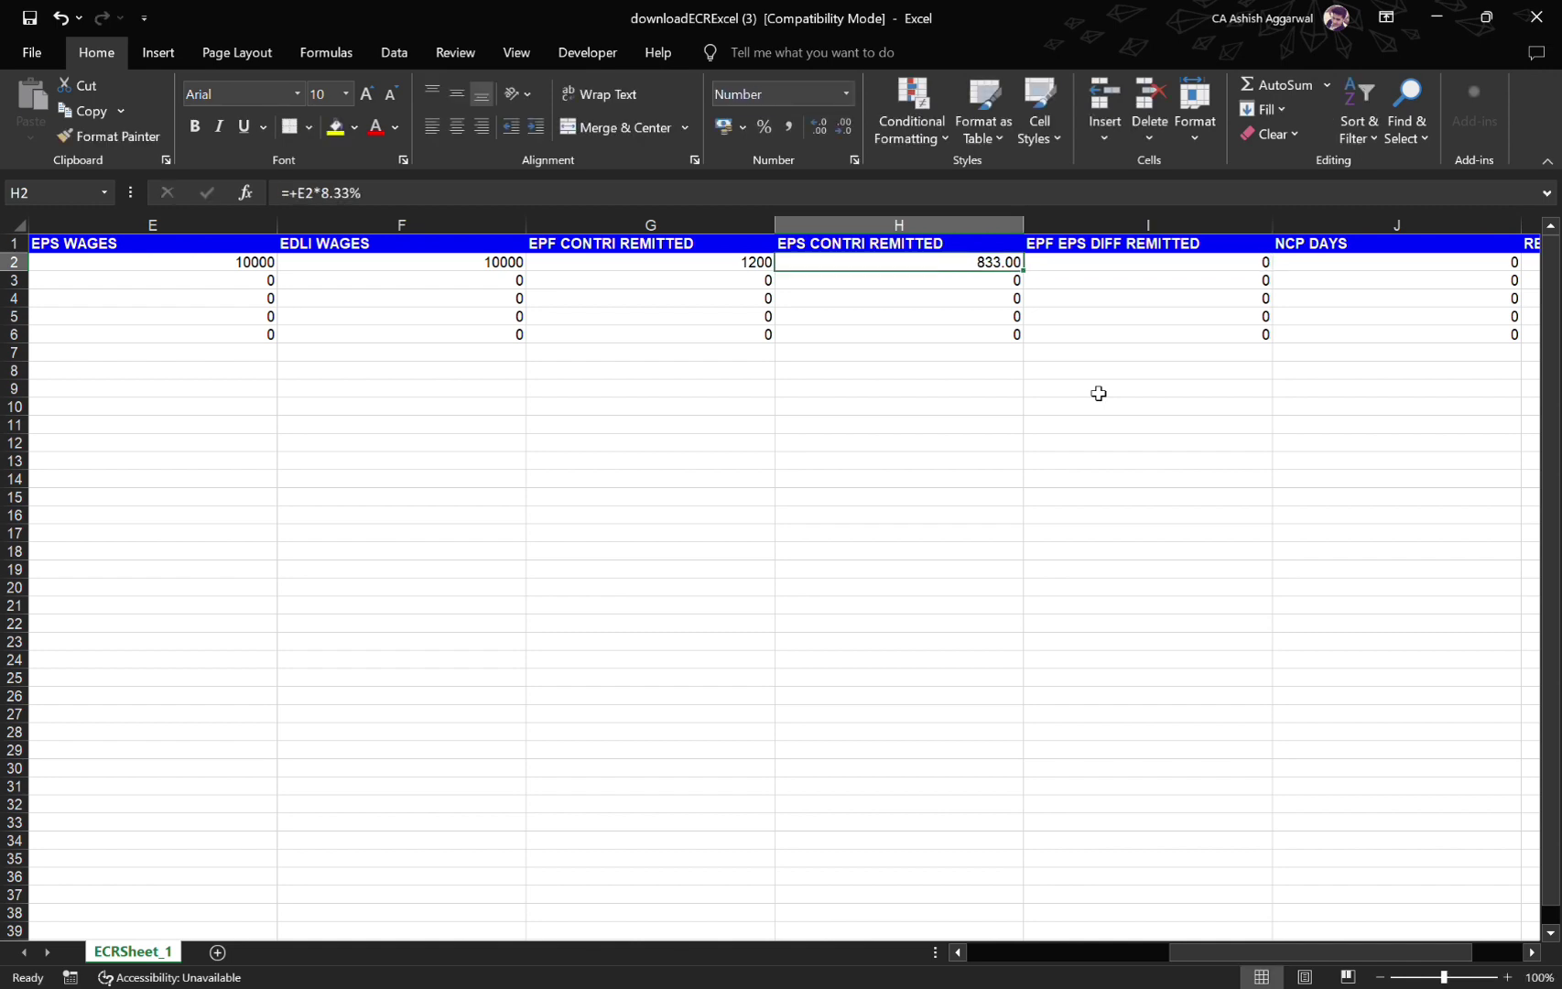
Calculate the first member's EPF EPS difference remitted in I2 with the formula +G2-H2
{"action": "key", "text": "Right"}
{"action": "type", "text": "+"}
{"action": "key", "text": "Left"}
{"action": "key", "text": "Left"}
{"action": "type", "text": "-"}
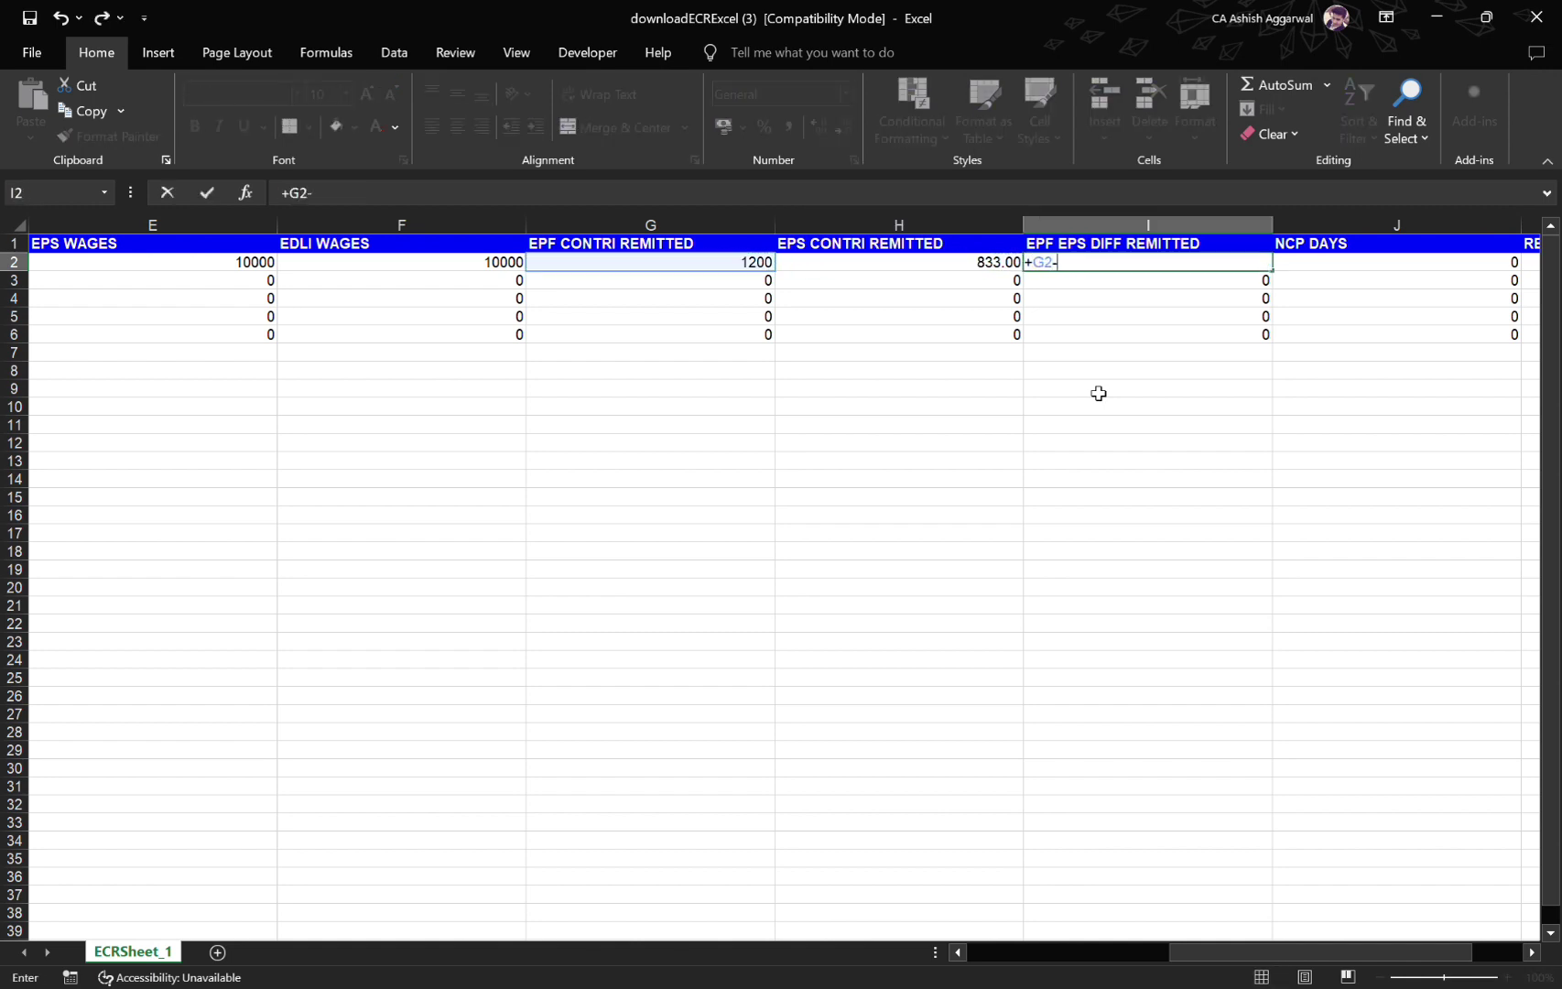
{"action": "key", "text": "Left"}
{"action": "key", "text": "Return"}
{"action": "key", "text": "Up"}
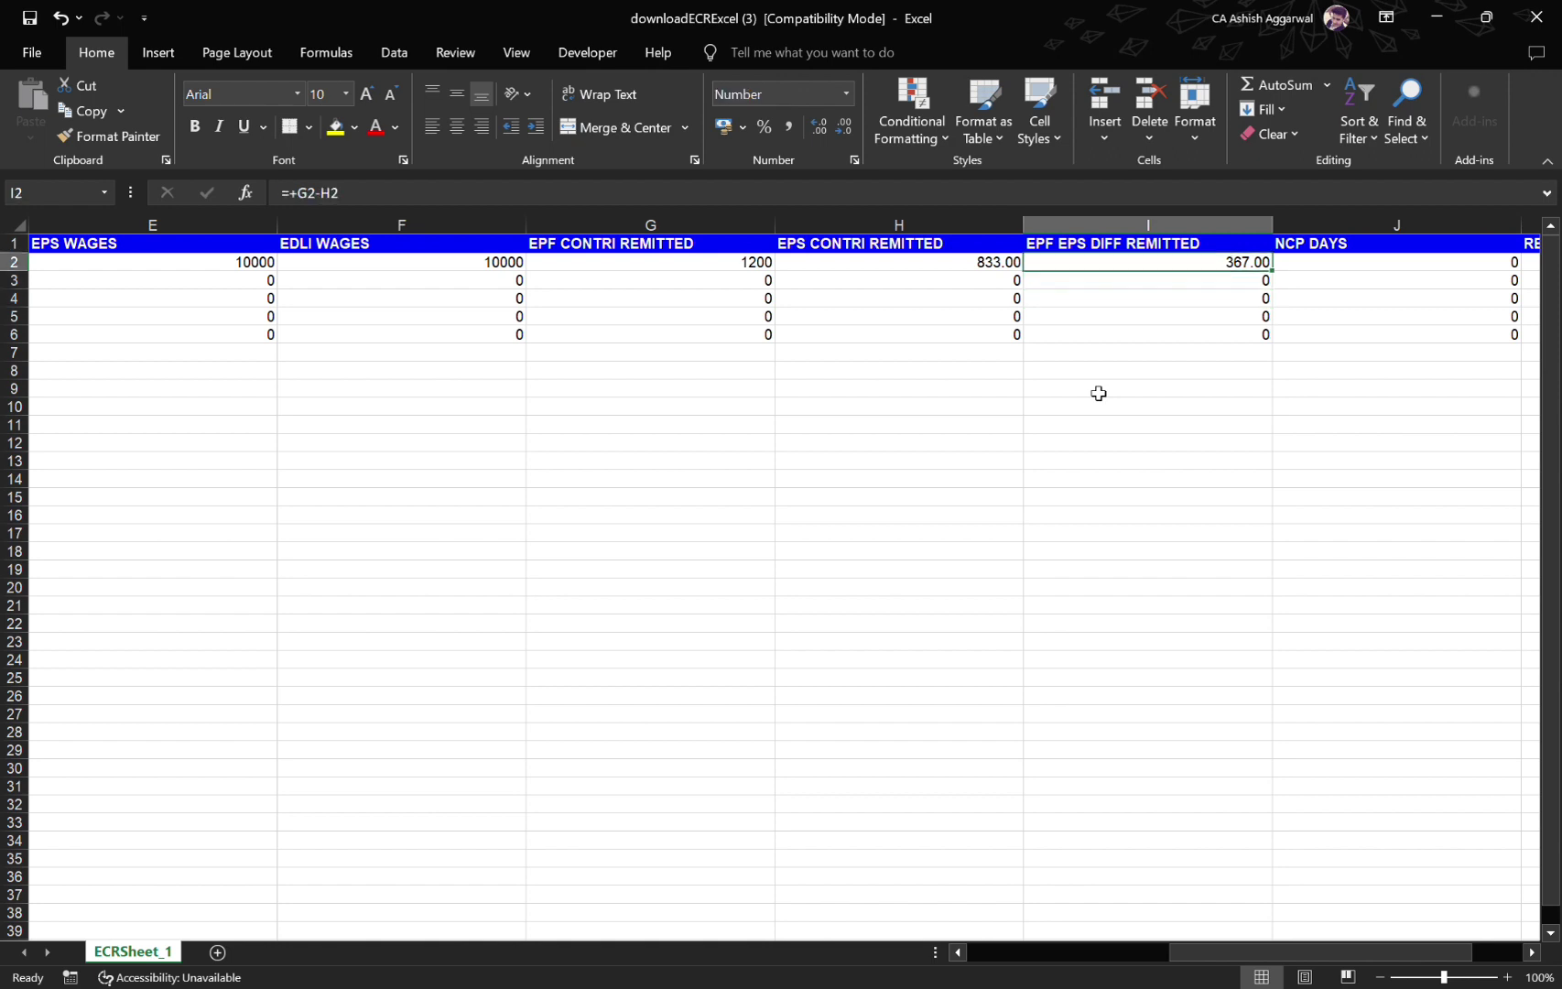
Examine the NCP Days and Refund of Advances entries in columns J and K
{"action": "key", "text": "Right"}
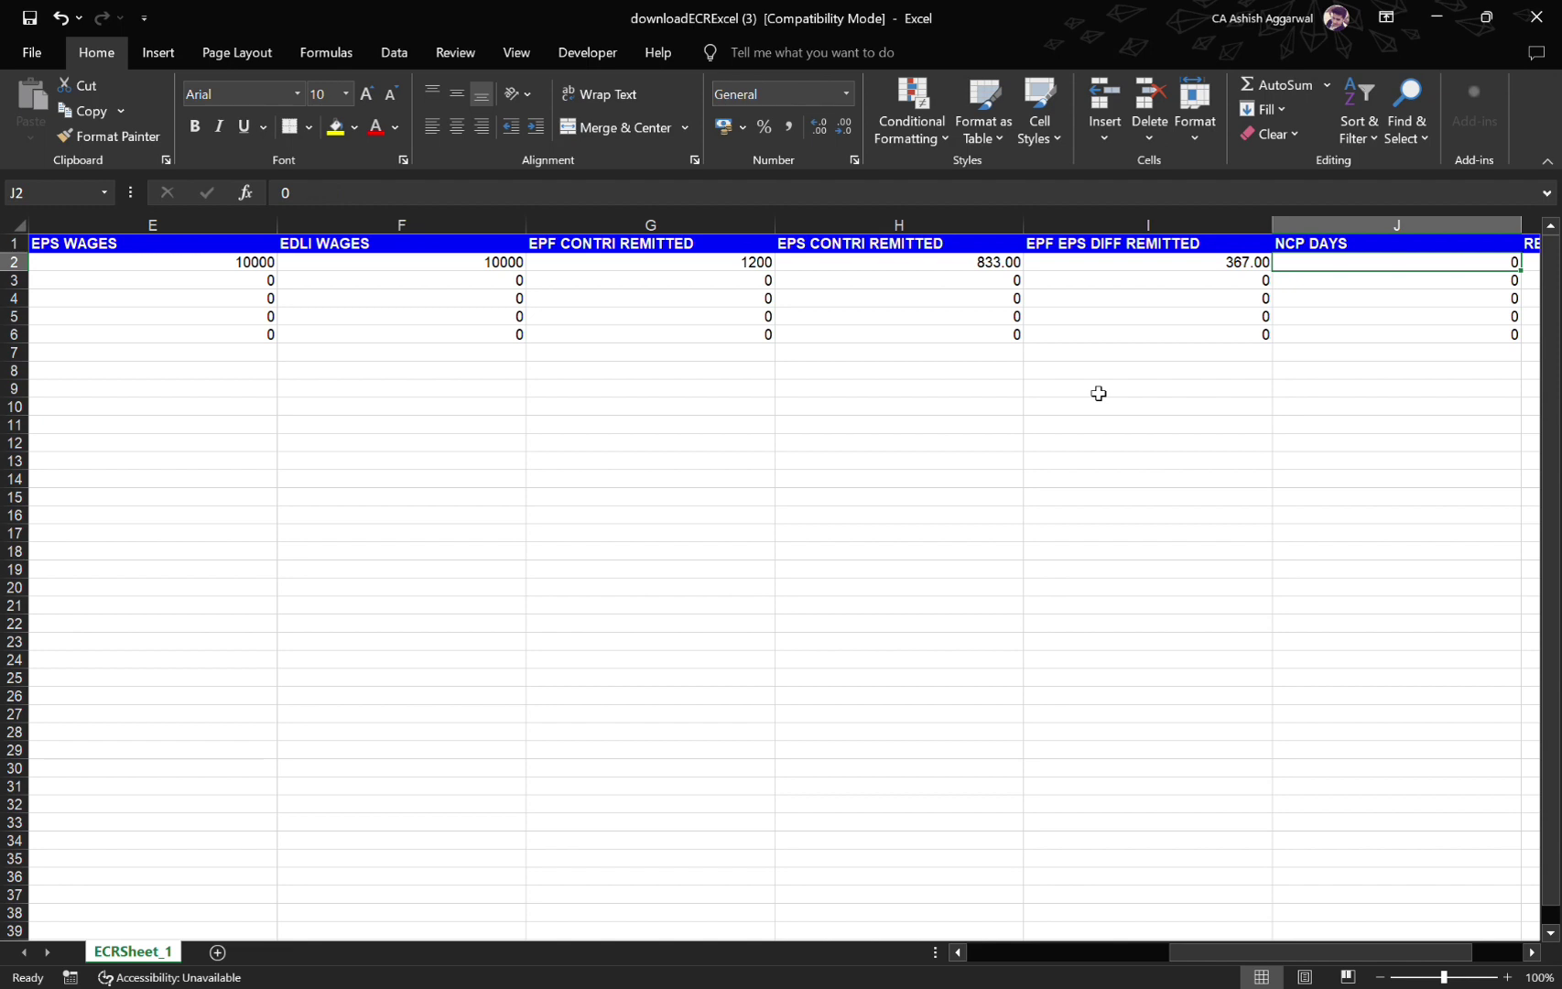
{"action": "scroll", "coordinate": [1097, 393], "scroll_direction": "right", "scroll_amount": 1}
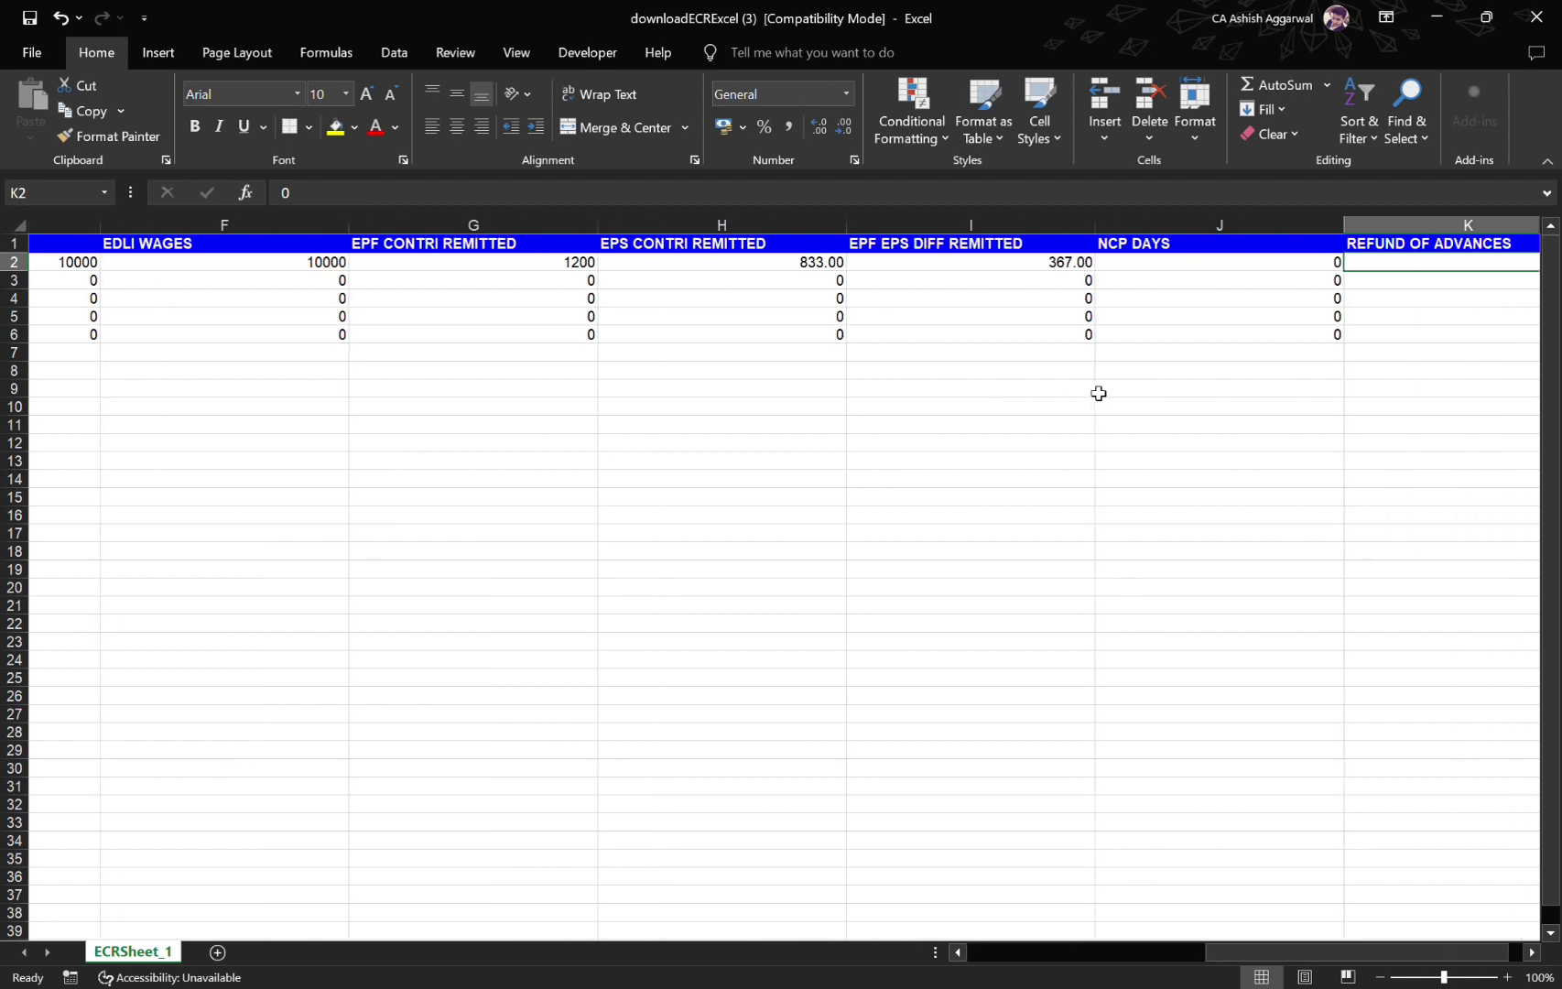
{"action": "key", "text": "Down"}
{"action": "key", "text": "Down"}
{"action": "key", "text": "Down"}
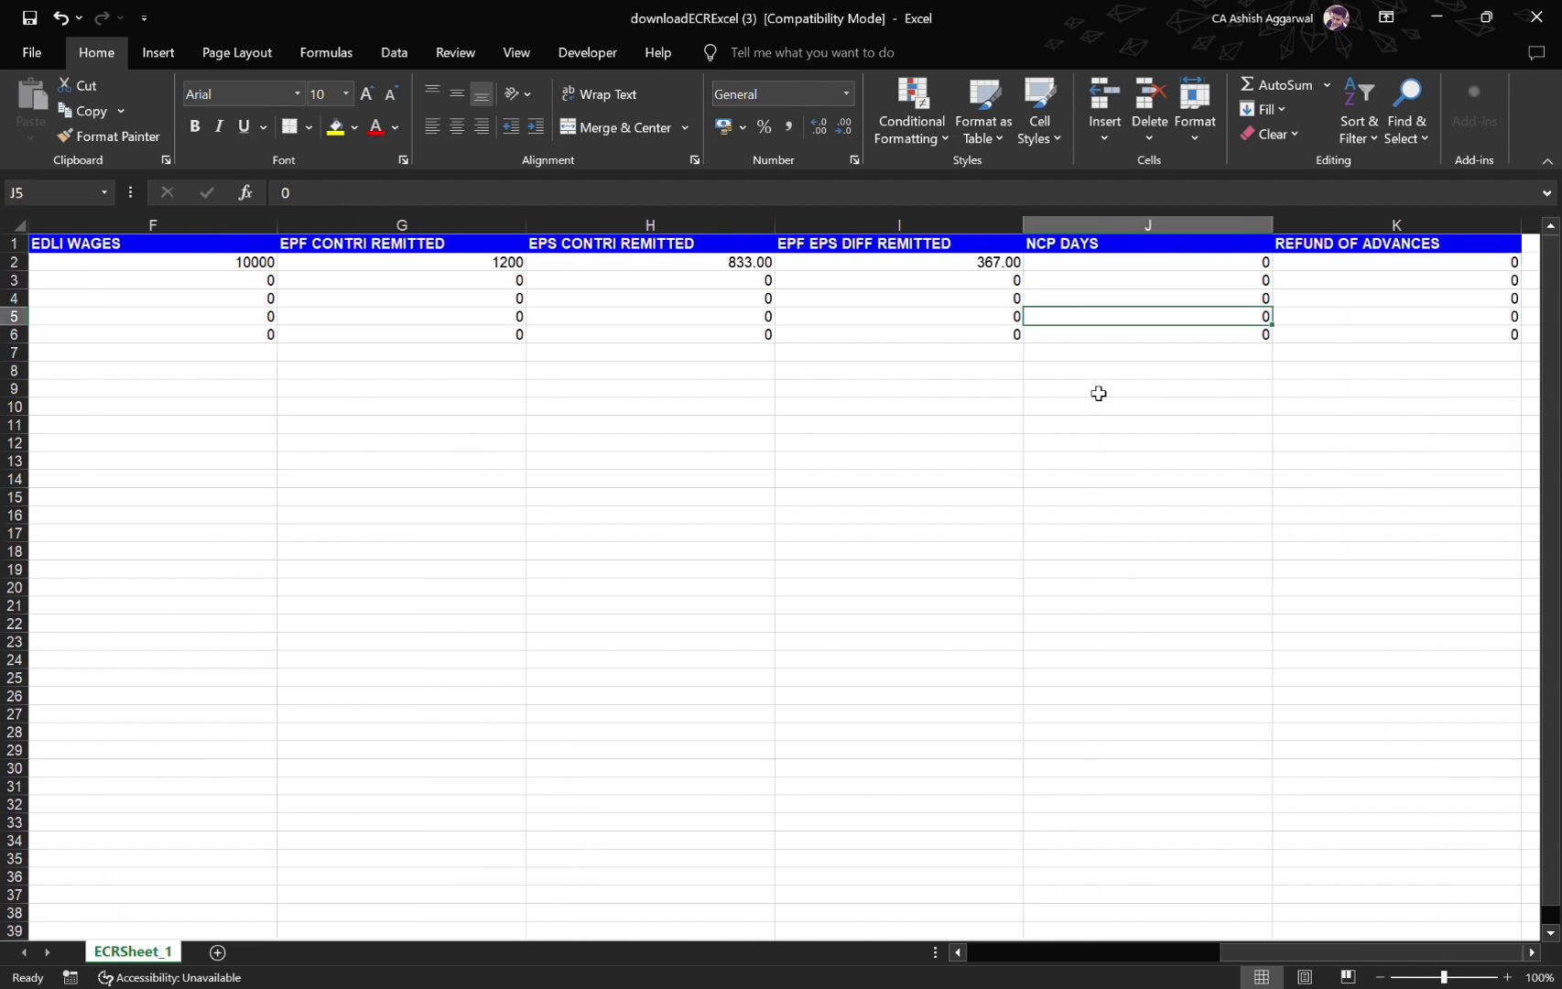
{"action": "key", "text": "Up"}
{"action": "key", "text": "Up"}
{"action": "key", "text": "Up"}
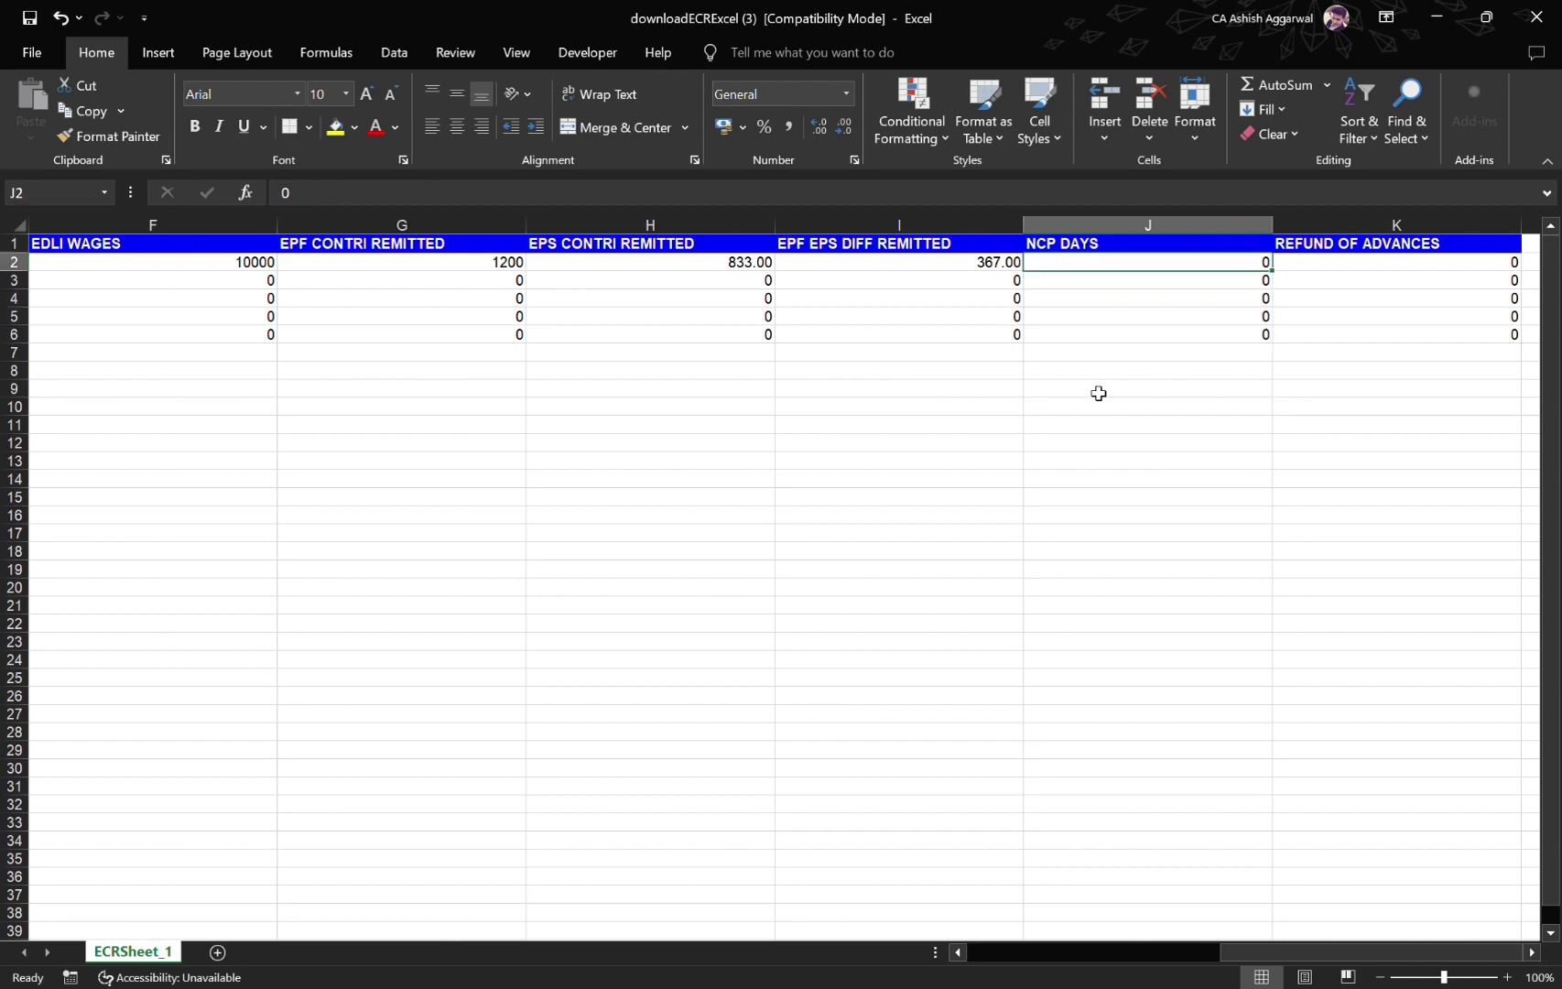
{"action": "key", "text": "Right"}
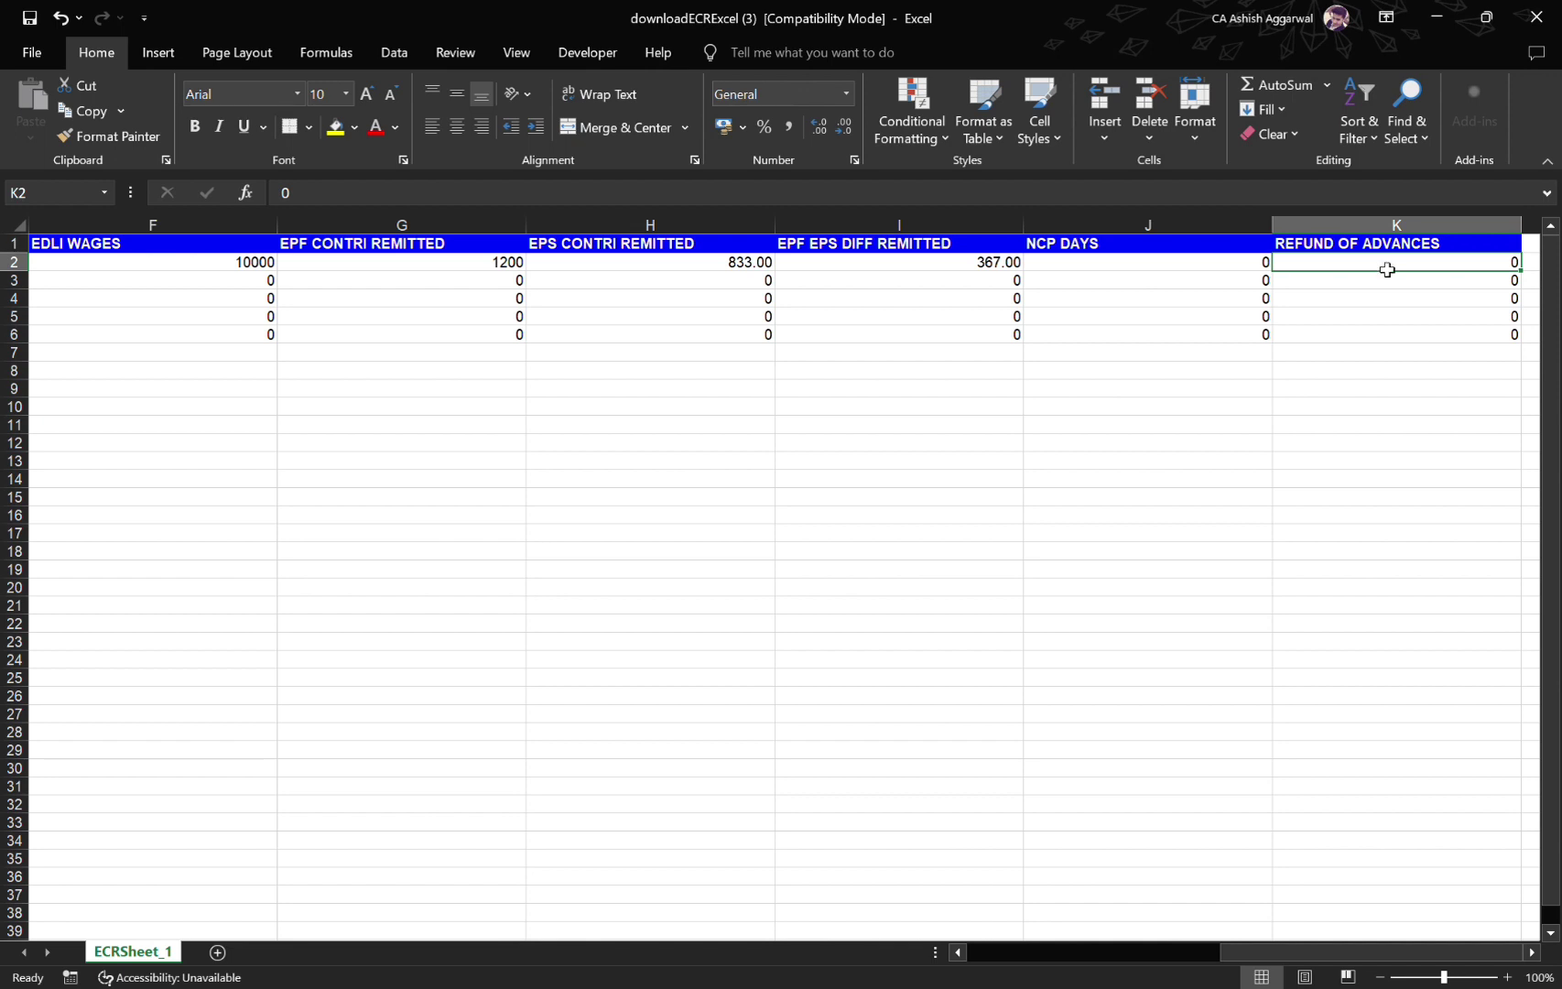
Go back to the start of the first member's row and review the UAN and member name columns
{"action": "key", "text": "Right"}
{"action": "key", "text": "Left"}
{"action": "key", "text": "Left"}
{"action": "key", "text": "Left"}
{"action": "key", "text": "Left"}
{"action": "key", "text": "Left"}
{"action": "key", "text": "Left"}
{"action": "key", "text": "Left"}
{"action": "key", "text": "Left"}
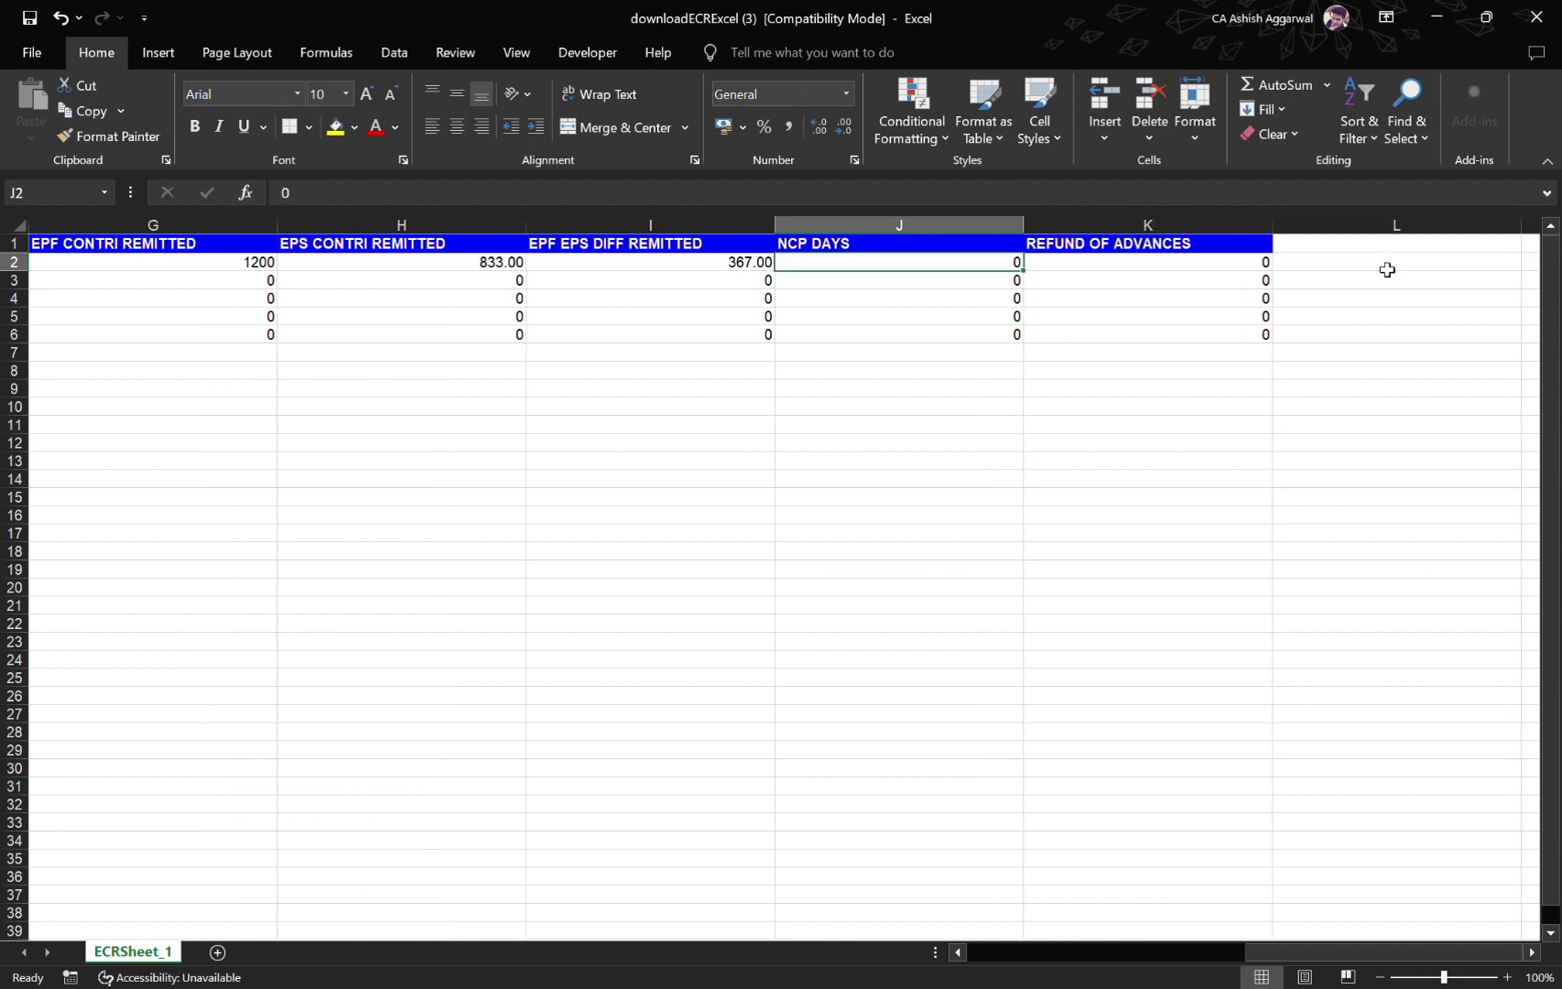
{"action": "key", "text": "Left"}
{"action": "key", "text": "Left"}
{"action": "key", "text": "Left"}
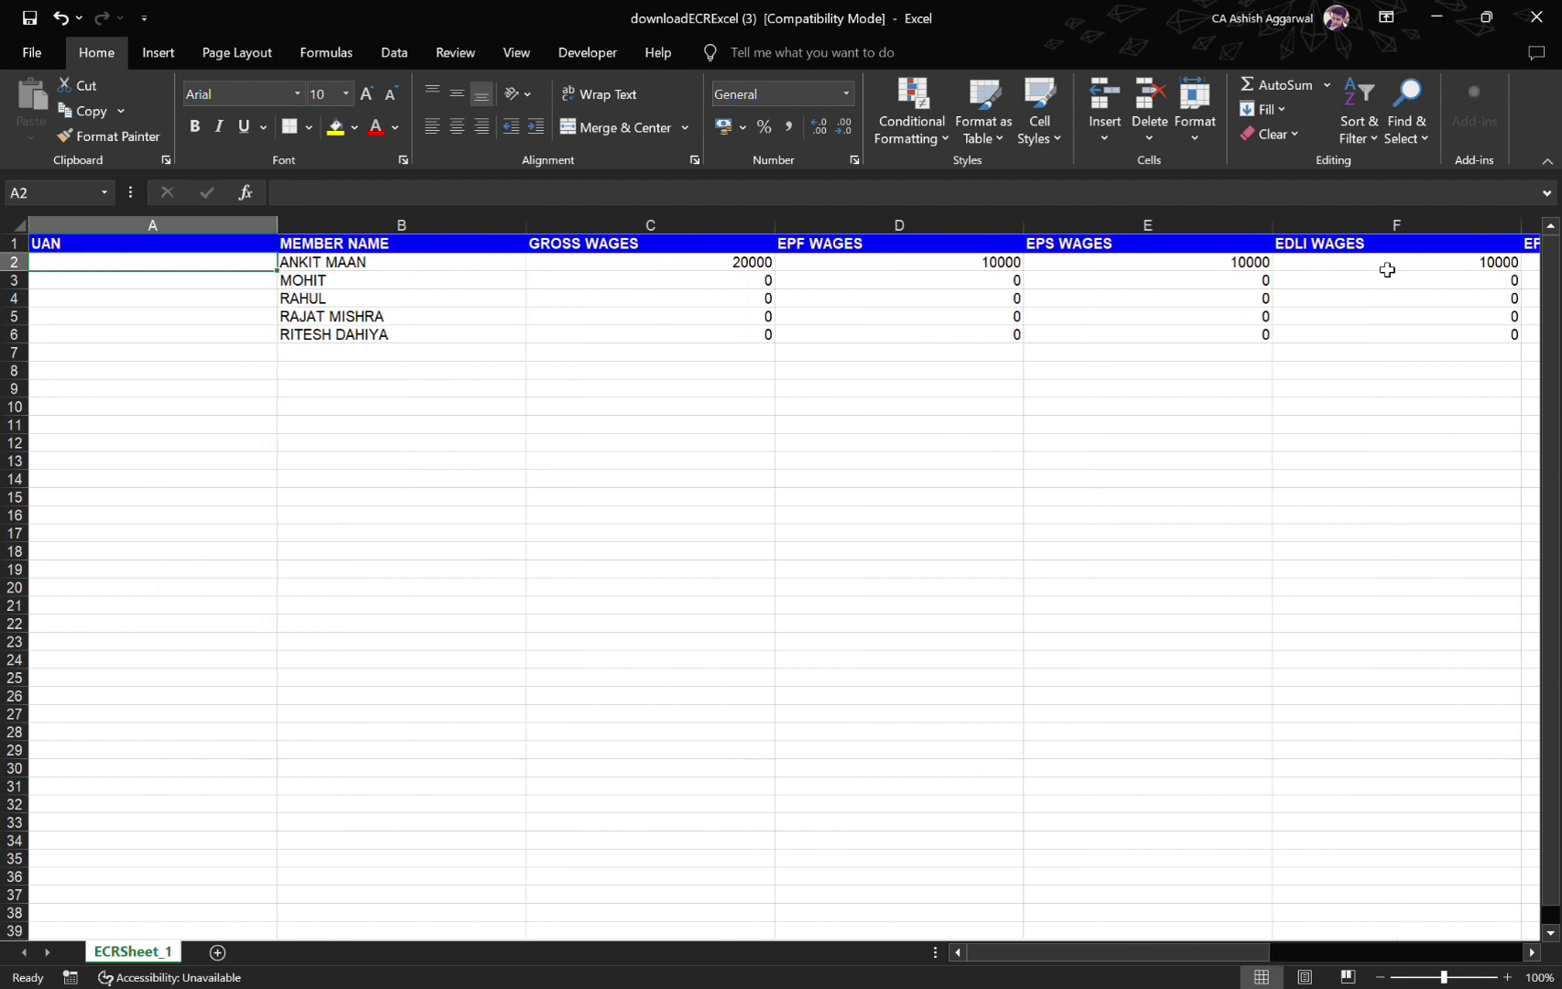
{"action": "key", "text": "Right"}
{"action": "key", "text": "Left"}
{"action": "key", "text": "Right"}
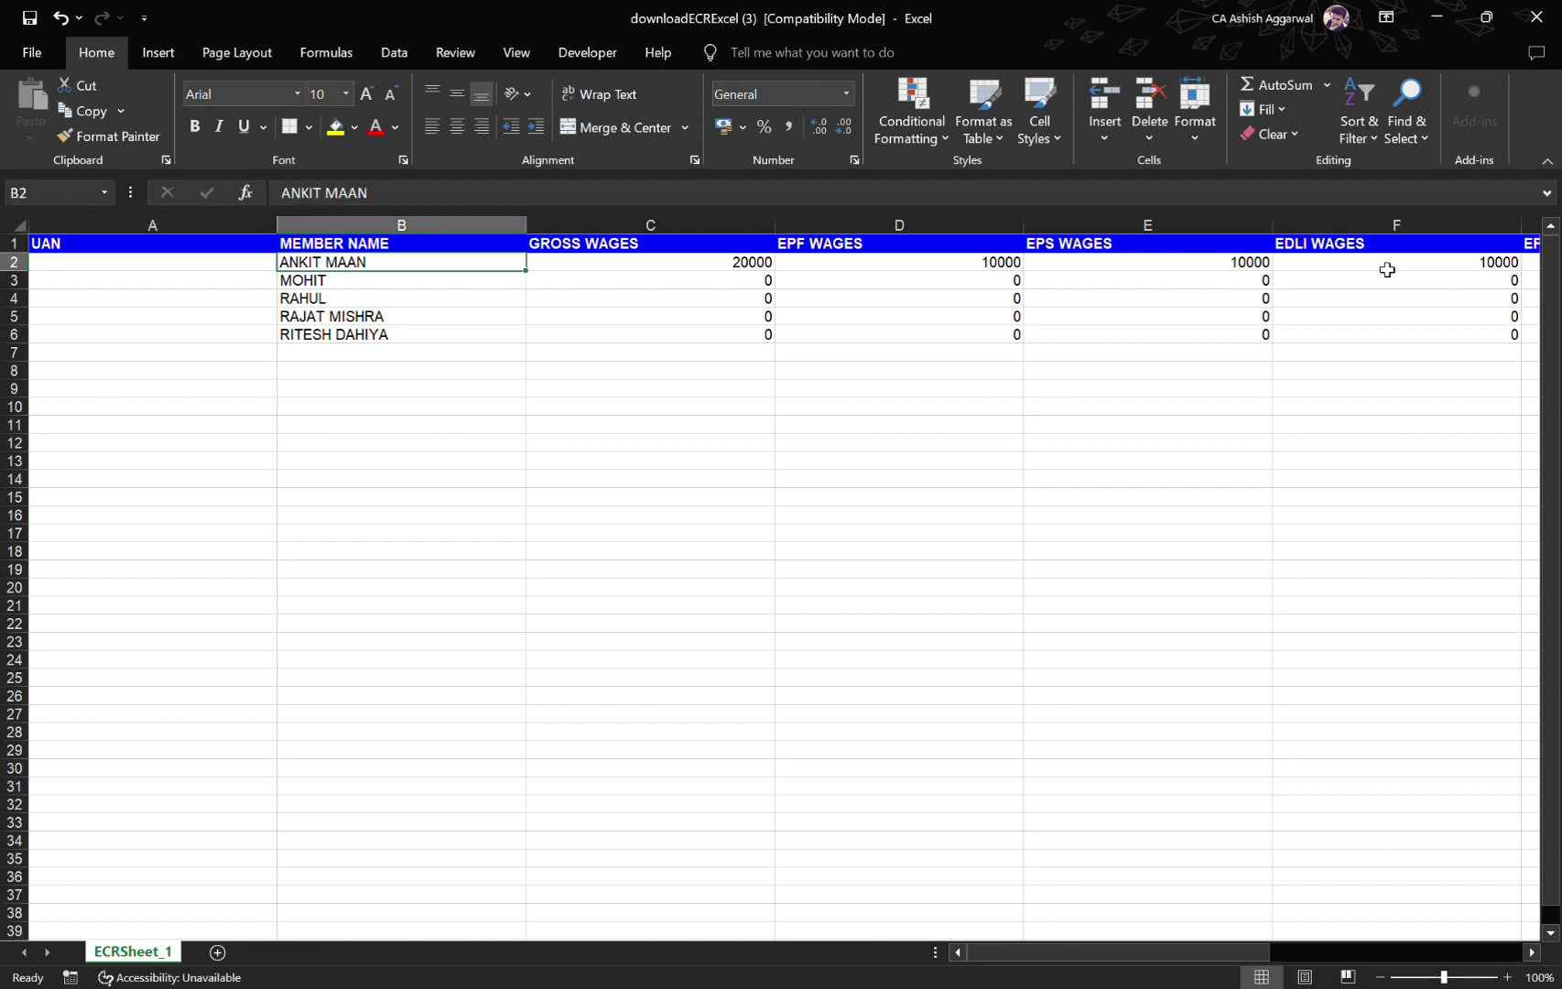
{"action": "key", "text": "Down"}
{"action": "key", "text": "Down"}
{"action": "key", "text": "Up"}
{"action": "key", "text": "Up"}
{"action": "key", "text": "Right"}
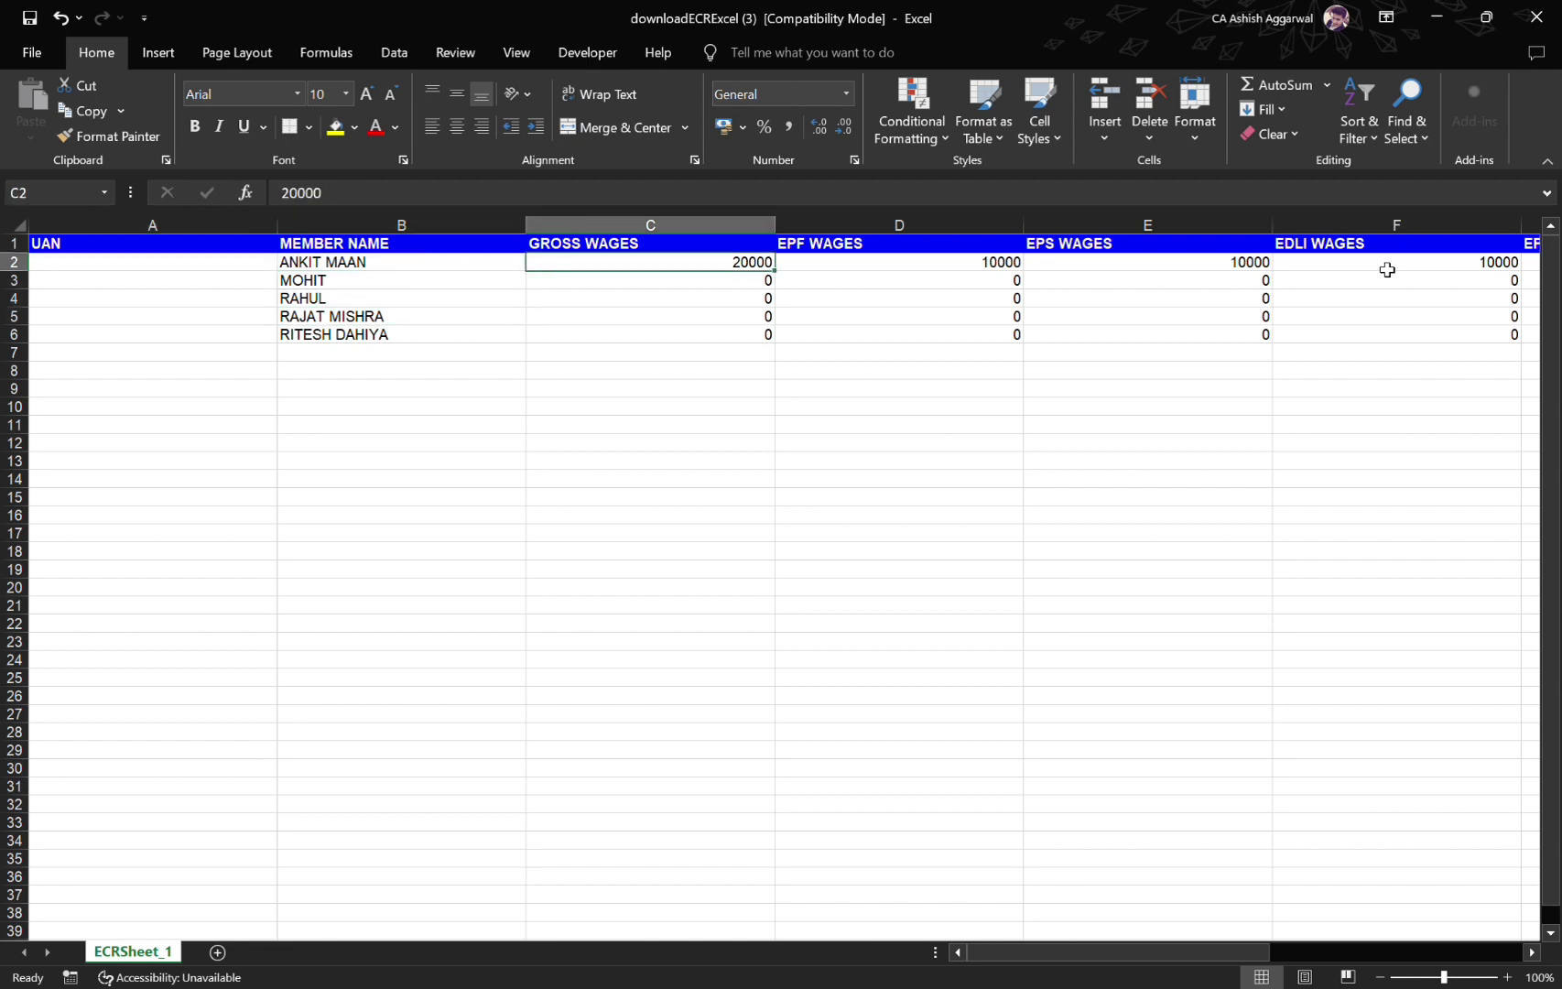
Review the first member's gross, EPF, EPS and EDLI wages in row 2
{"action": "key", "text": "Right"}
{"action": "key", "text": "Right"}
{"action": "key", "text": "Right"}
{"action": "key", "text": "Left"}
{"action": "key", "text": "Left"}
{"action": "key", "text": "Left"}
{"action": "key", "text": "Left"}
{"action": "key", "text": "Left"}
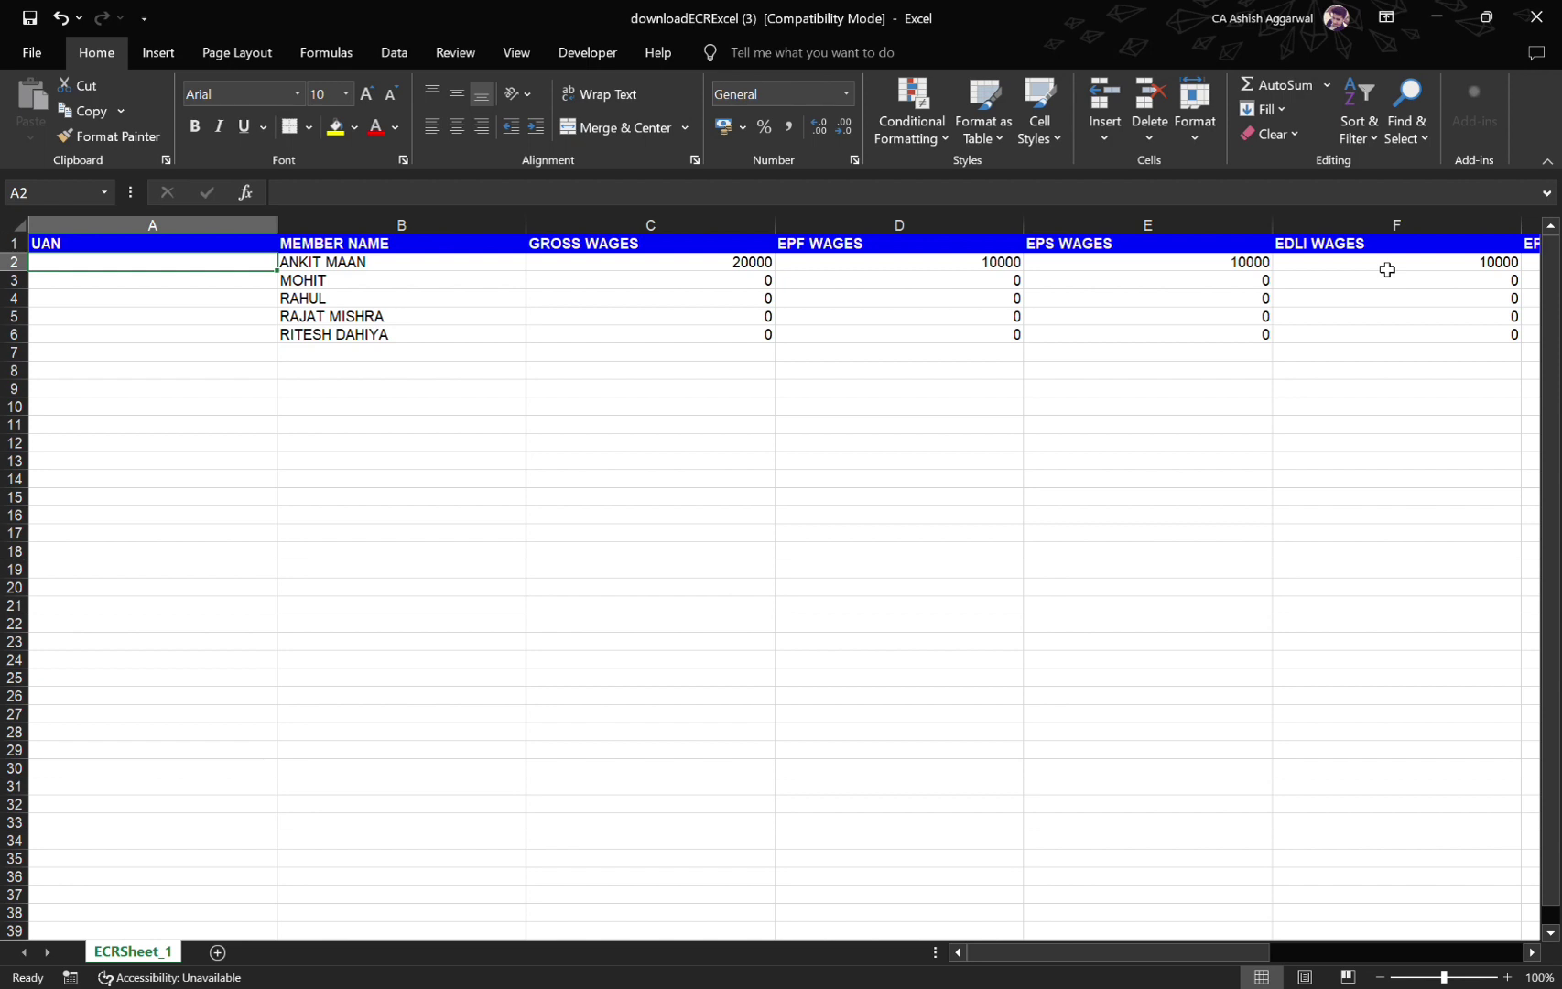
Check the first member's row from the UAN in A2 across to the contribution difference in I2
{"action": "key", "text": "Right"}
{"action": "key", "text": "Right"}
{"action": "key", "text": "Right"}
{"action": "key", "text": "Right"}
{"action": "key", "text": "Right"}
{"action": "key", "text": "Right"}
{"action": "key", "text": "Right"}
{"action": "key", "text": "Right"}
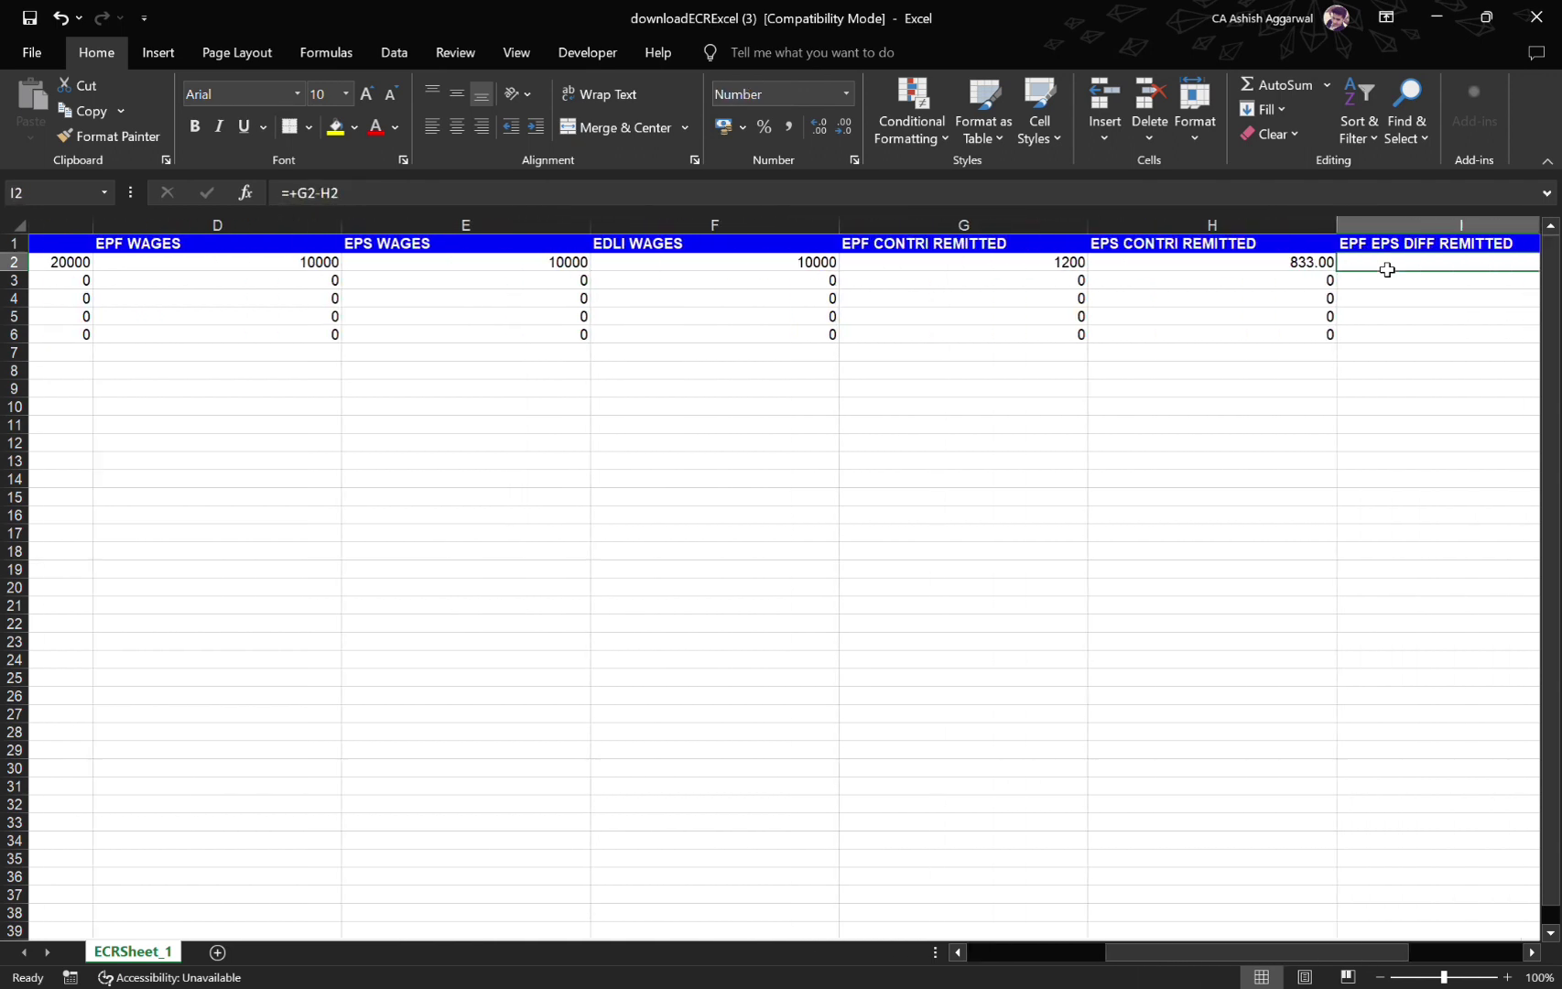
Review the first member's row back from the contribution difference through the EPF contribution and wages to the UAN in A2
{"action": "key", "text": "Right"}
{"action": "key", "text": "Left"}
{"action": "key", "text": "Left"}
{"action": "key", "text": "Left"}
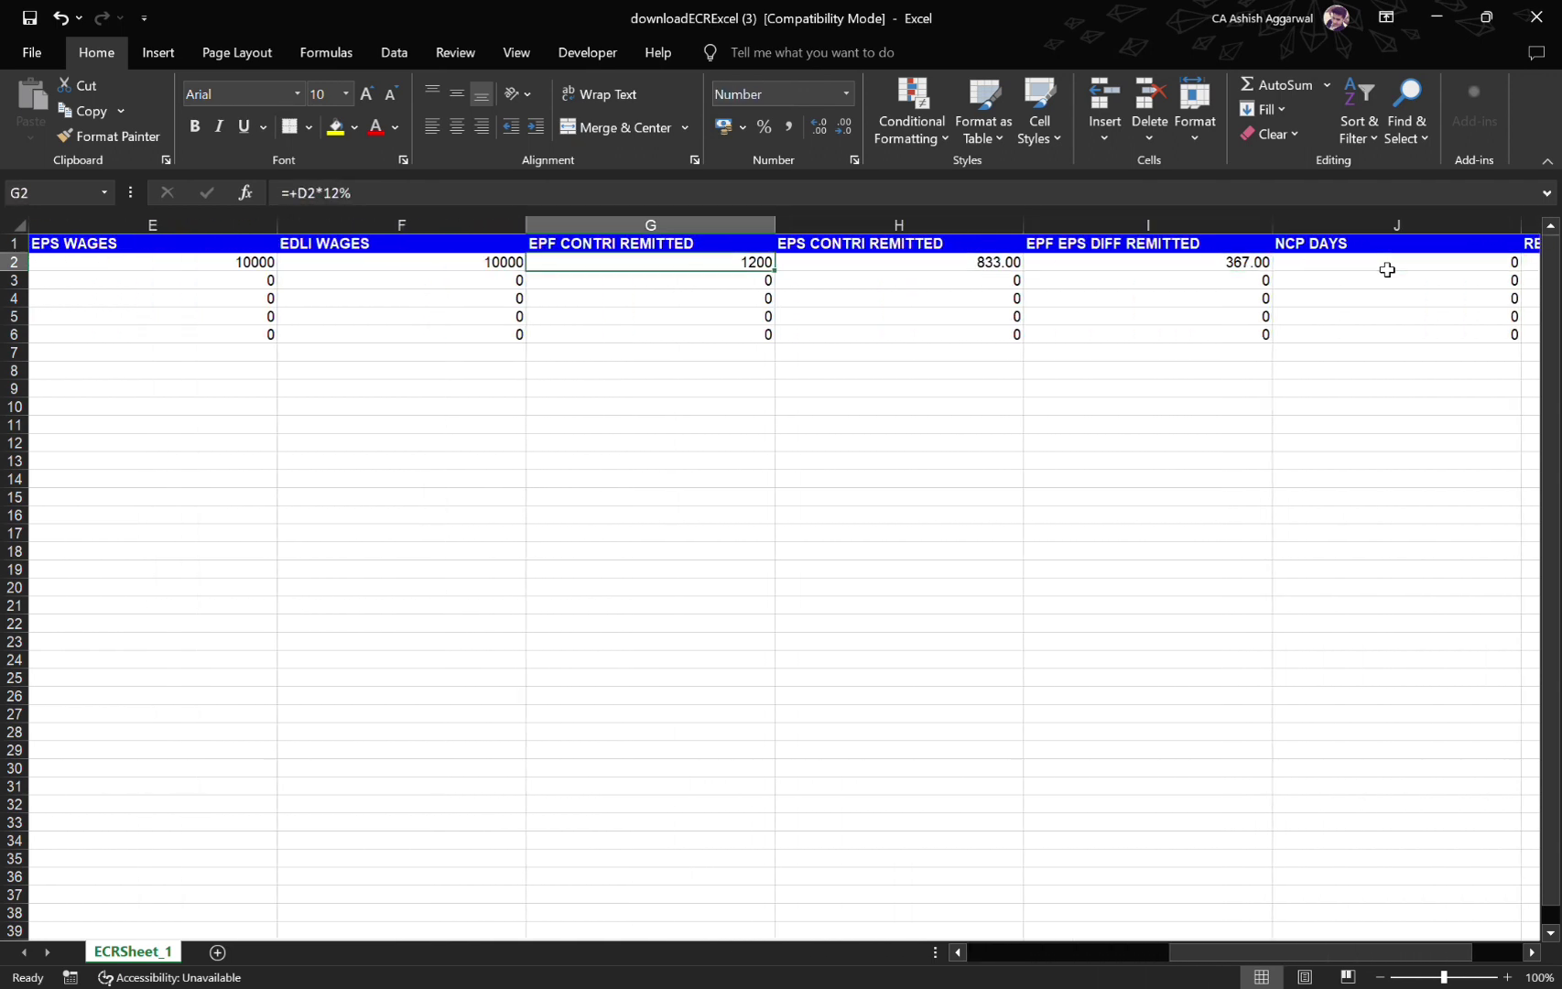
{"action": "key", "text": "Left"}
{"action": "key", "text": "Left"}
{"action": "key", "text": "Left"}
{"action": "key", "text": "Left"}
{"action": "key", "text": "Left"}
{"action": "key", "text": "Left"}
Examine the first member's wage and contribution columns in row 2 as far as the EPF EPS difference in I2
{"action": "key", "text": "Right"}
{"action": "key", "text": "Right"}
{"action": "key", "text": "Right"}
{"action": "key", "text": "Right"}
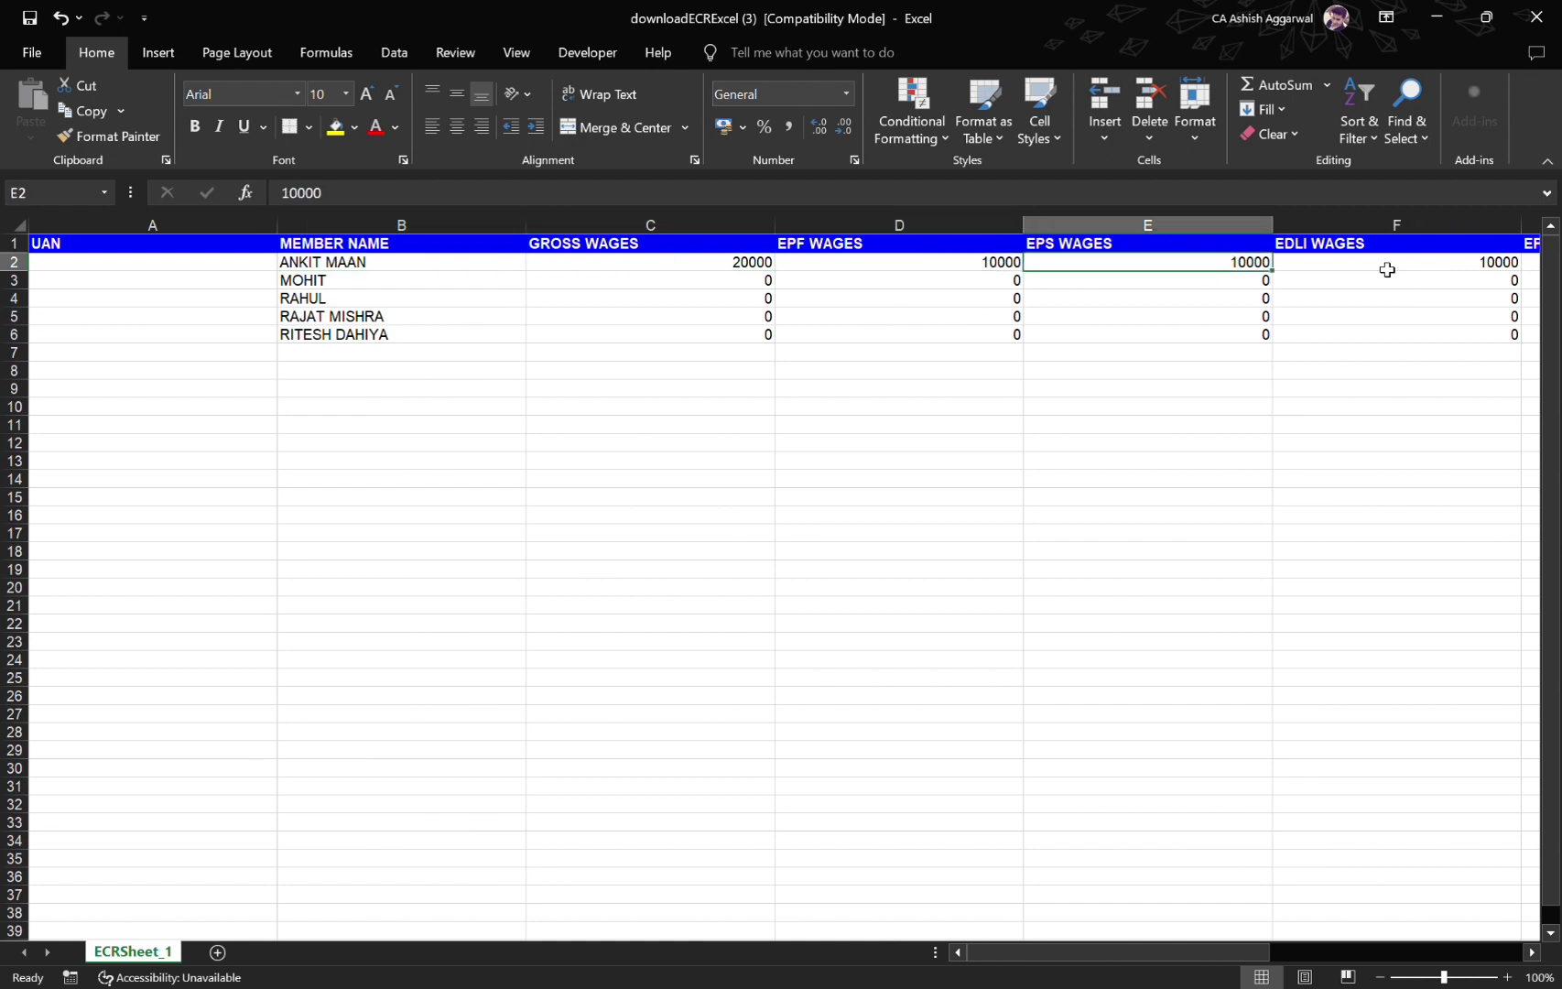
{"action": "key", "text": "Right"}
{"action": "key", "text": "Right"}
{"action": "key", "text": "Right"}
{"action": "key", "text": "Right"}
{"action": "key", "text": "Right"}
{"action": "key", "text": "Left"}
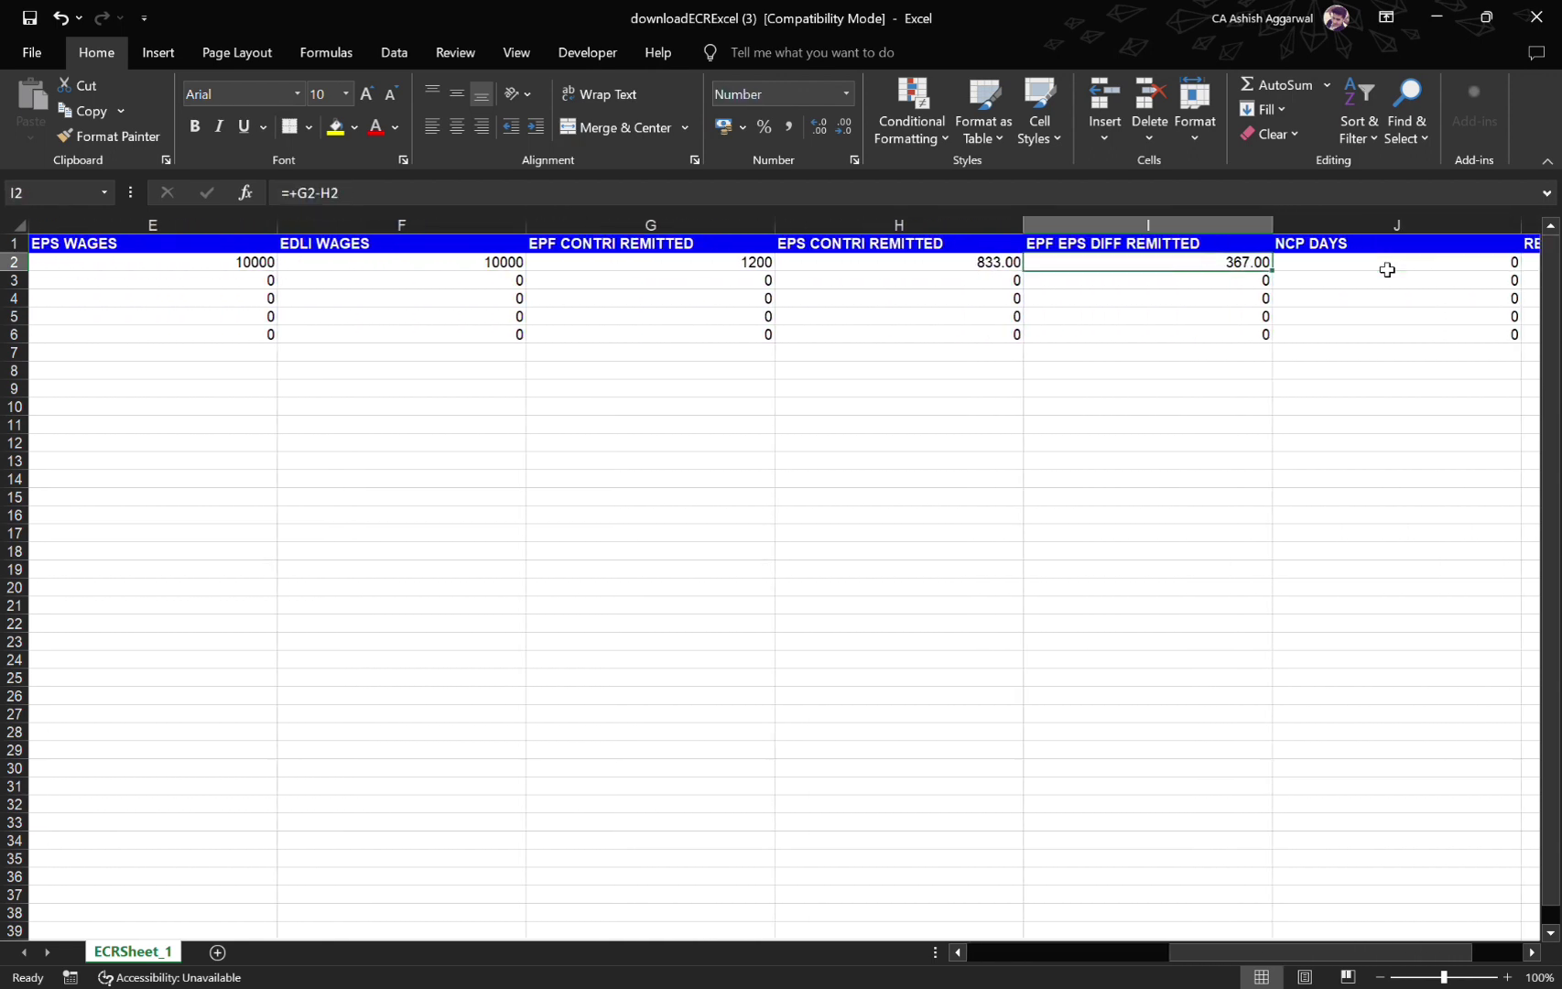
Go back to the UAN column and look down the member rows to the last member's name in B6
{"action": "key", "text": "Left"}
{"action": "key", "text": "Left"}
{"action": "key", "text": "Left"}
{"action": "key", "text": "Left"}
{"action": "key", "text": "Left"}
{"action": "key", "text": "Left"}
{"action": "key", "text": "Left"}
{"action": "key", "text": "Left"}
{"action": "key", "text": "Down"}
{"action": "key", "text": "Down"}
{"action": "key", "text": "Down"}
{"action": "key", "text": "Down"}
{"action": "key", "text": "Right"}
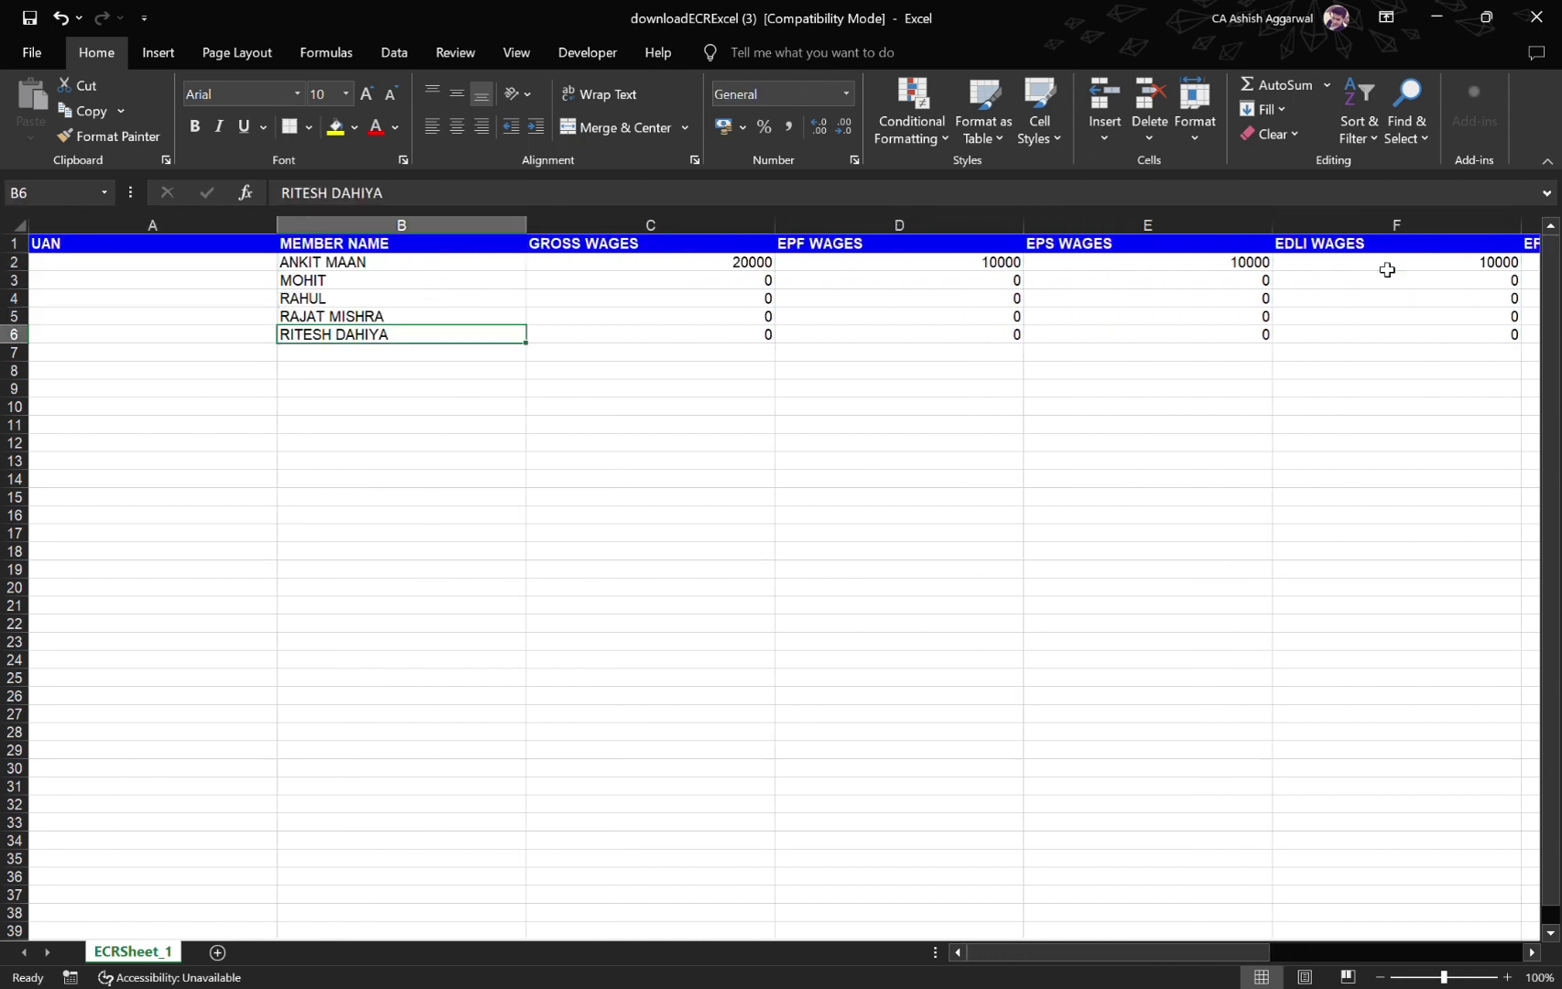
Review the last member's entries in row 6 from gross wages to Refund of Advances in K6
{"action": "key", "text": "Right"}
{"action": "key", "text": "Right"}
{"action": "key", "text": "Right"}
{"action": "key", "text": "Right"}
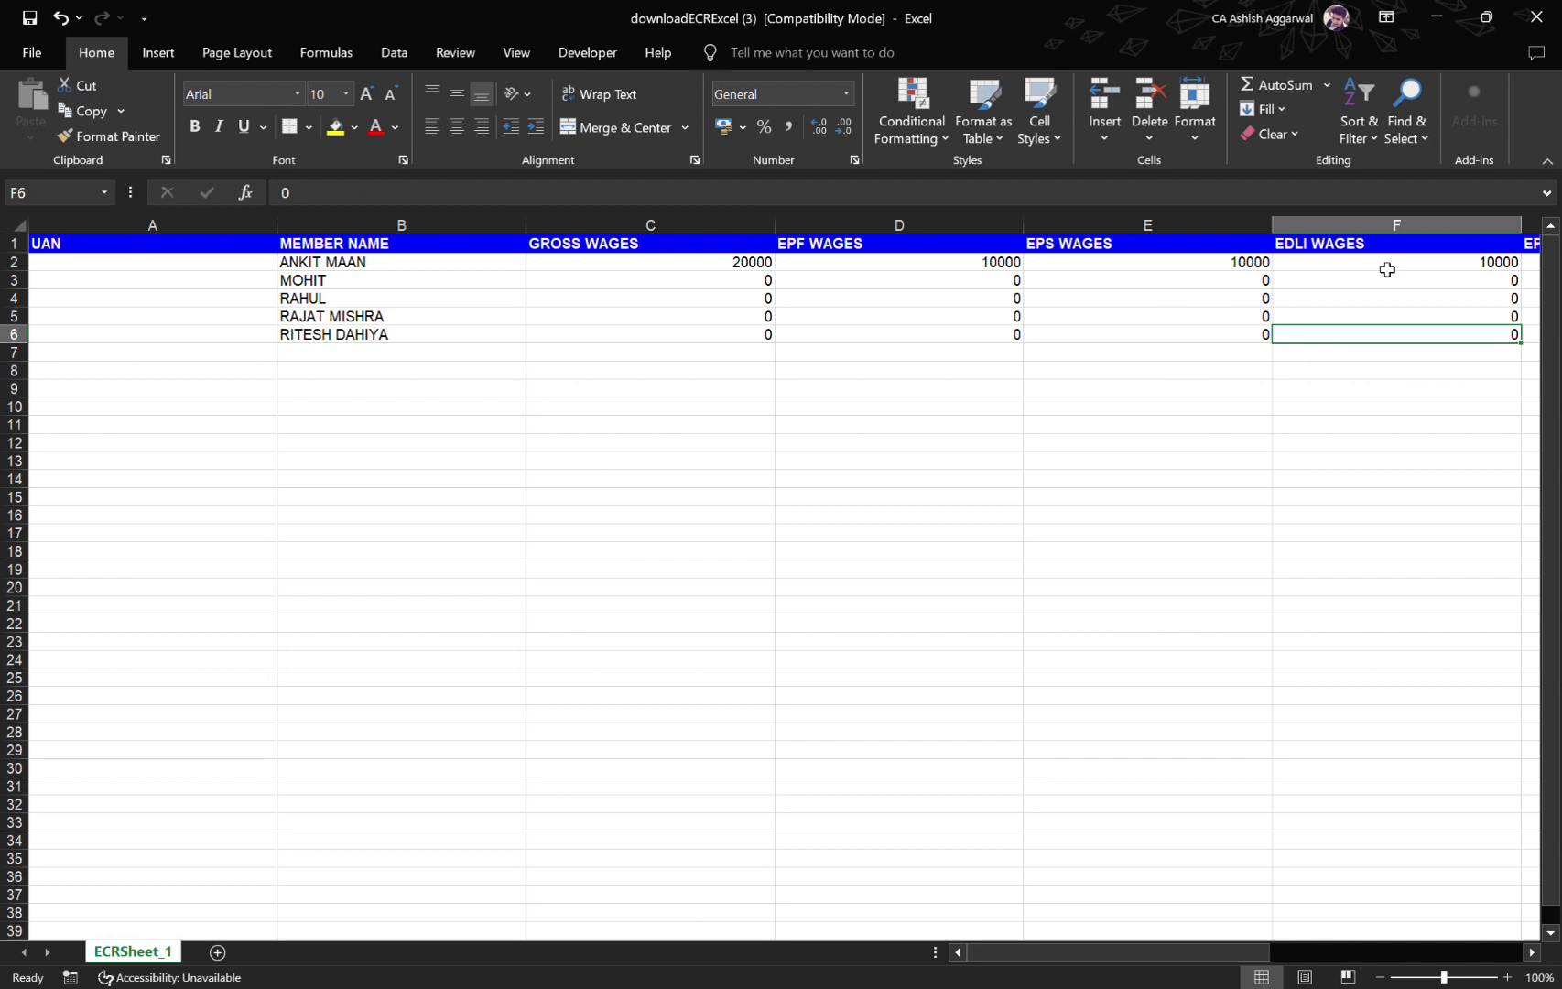
{"action": "key", "text": "Right"}
{"action": "key", "text": "Right"}
{"action": "key", "text": "Right"}
{"action": "key", "text": "Right"}
{"action": "key", "text": "Right"}
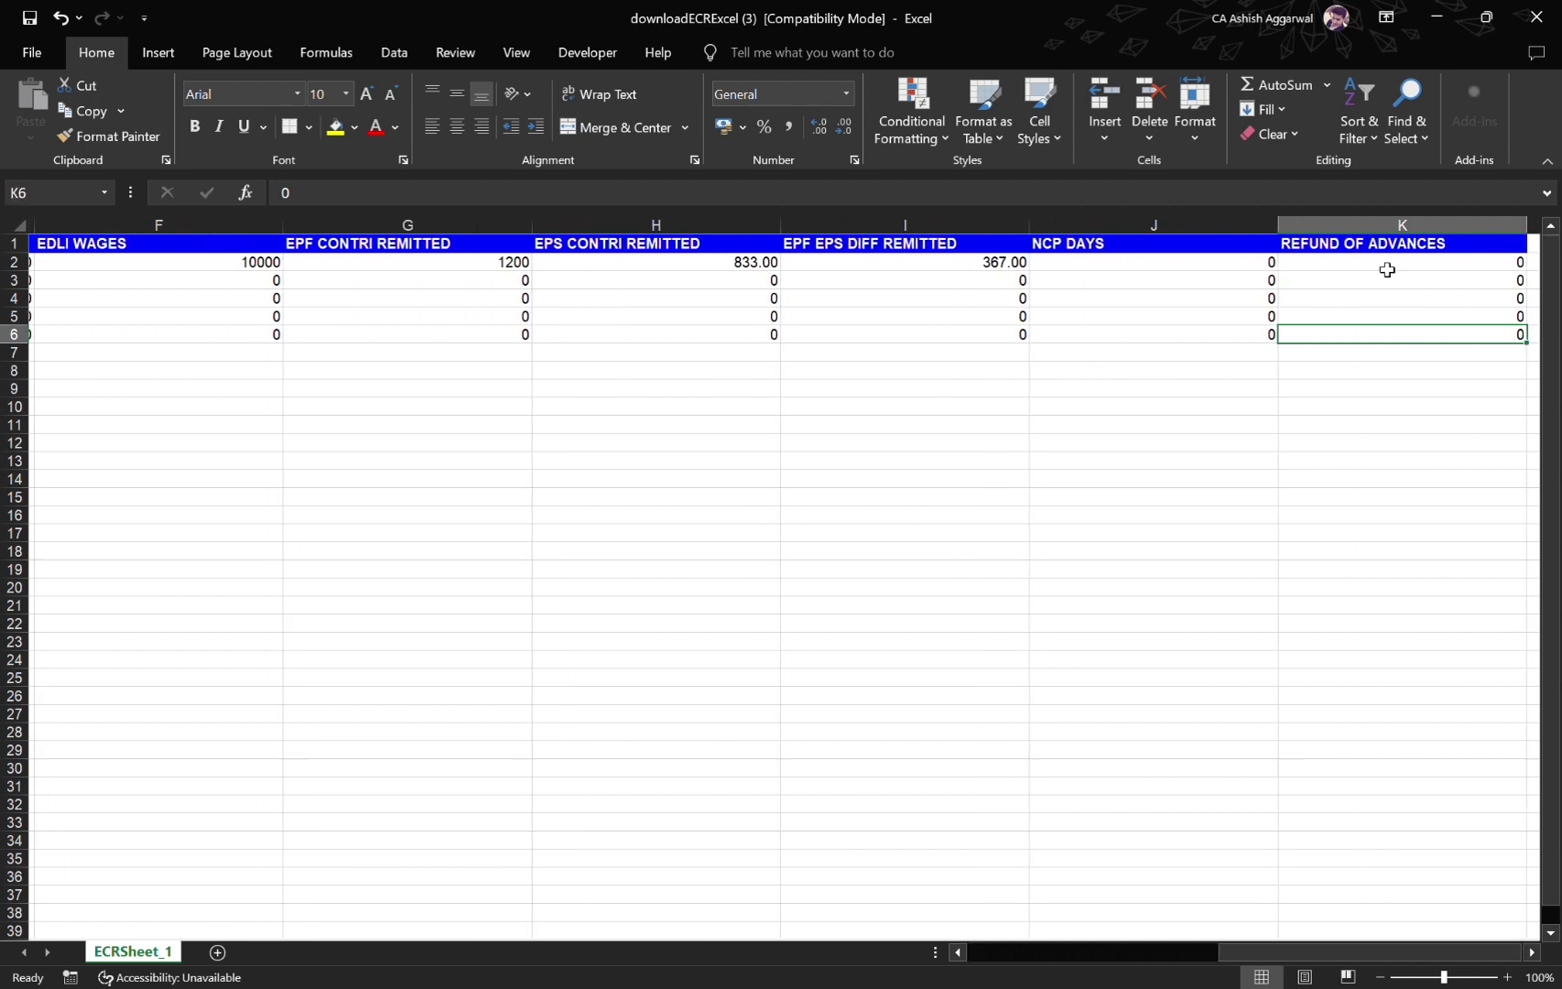
Go back along the last member's row to the UAN in A6
{"action": "key", "text": "Left"}
{"action": "key", "text": "Left"}
{"action": "key", "text": "Left"}
{"action": "key", "text": "Left"}
{"action": "key", "text": "Left"}
{"action": "key", "text": "Left"}
{"action": "key", "text": "Left"}
{"action": "key", "text": "Left"}
{"action": "key", "text": "Left"}
{"action": "key", "text": "Left"}
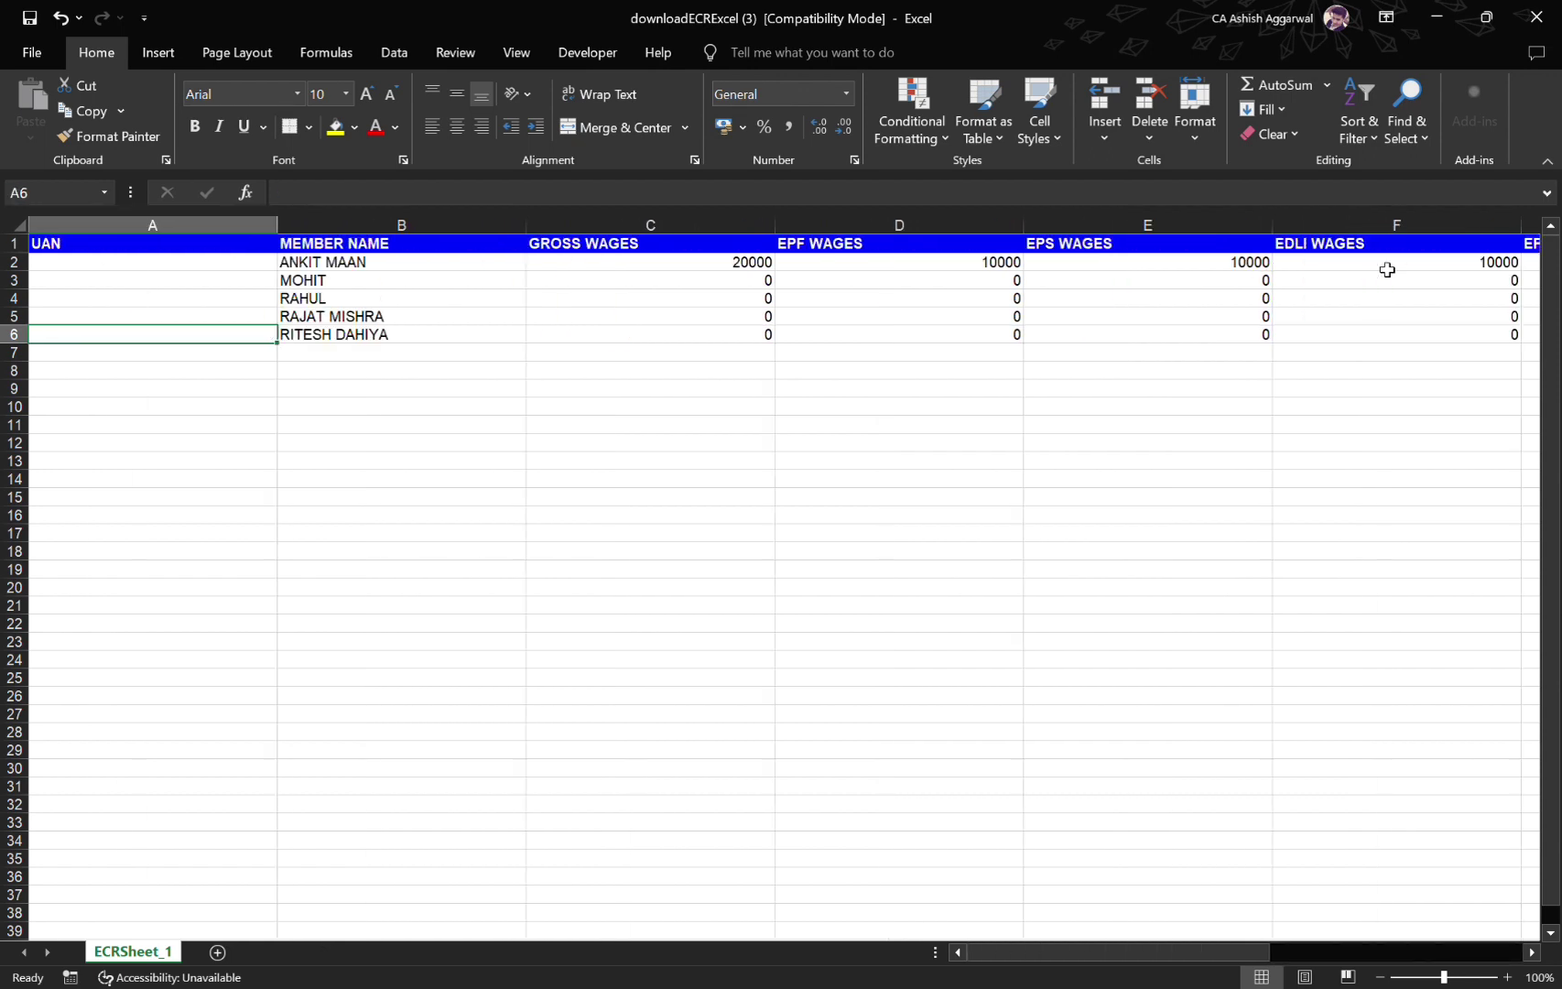
Check every column of the last member's row from the UAN to past Refund of Advances
{"action": "key", "text": "Right"}
{"action": "key", "text": "Right"}
{"action": "key", "text": "Right"}
{"action": "key", "text": "Right"}
{"action": "key", "text": "Right"}
{"action": "key", "text": "Right"}
{"action": "key", "text": "Right"}
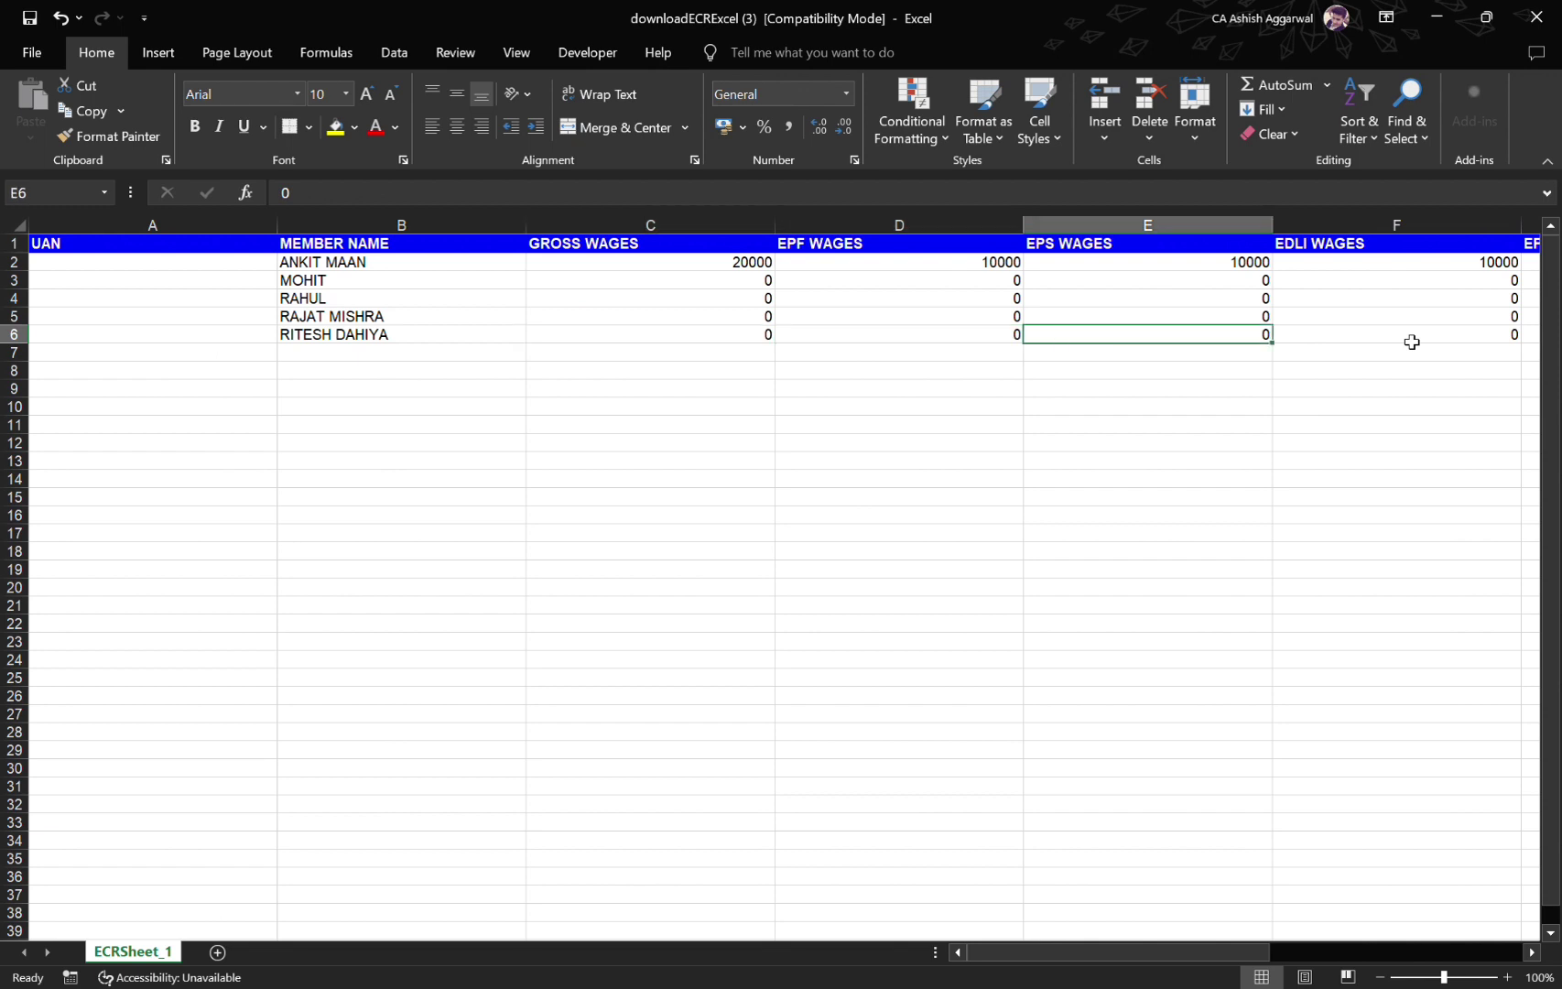
{"action": "key", "text": "Right"}
{"action": "key", "text": "Right"}
{"action": "key", "text": "Right"}
{"action": "key", "text": "Right"}
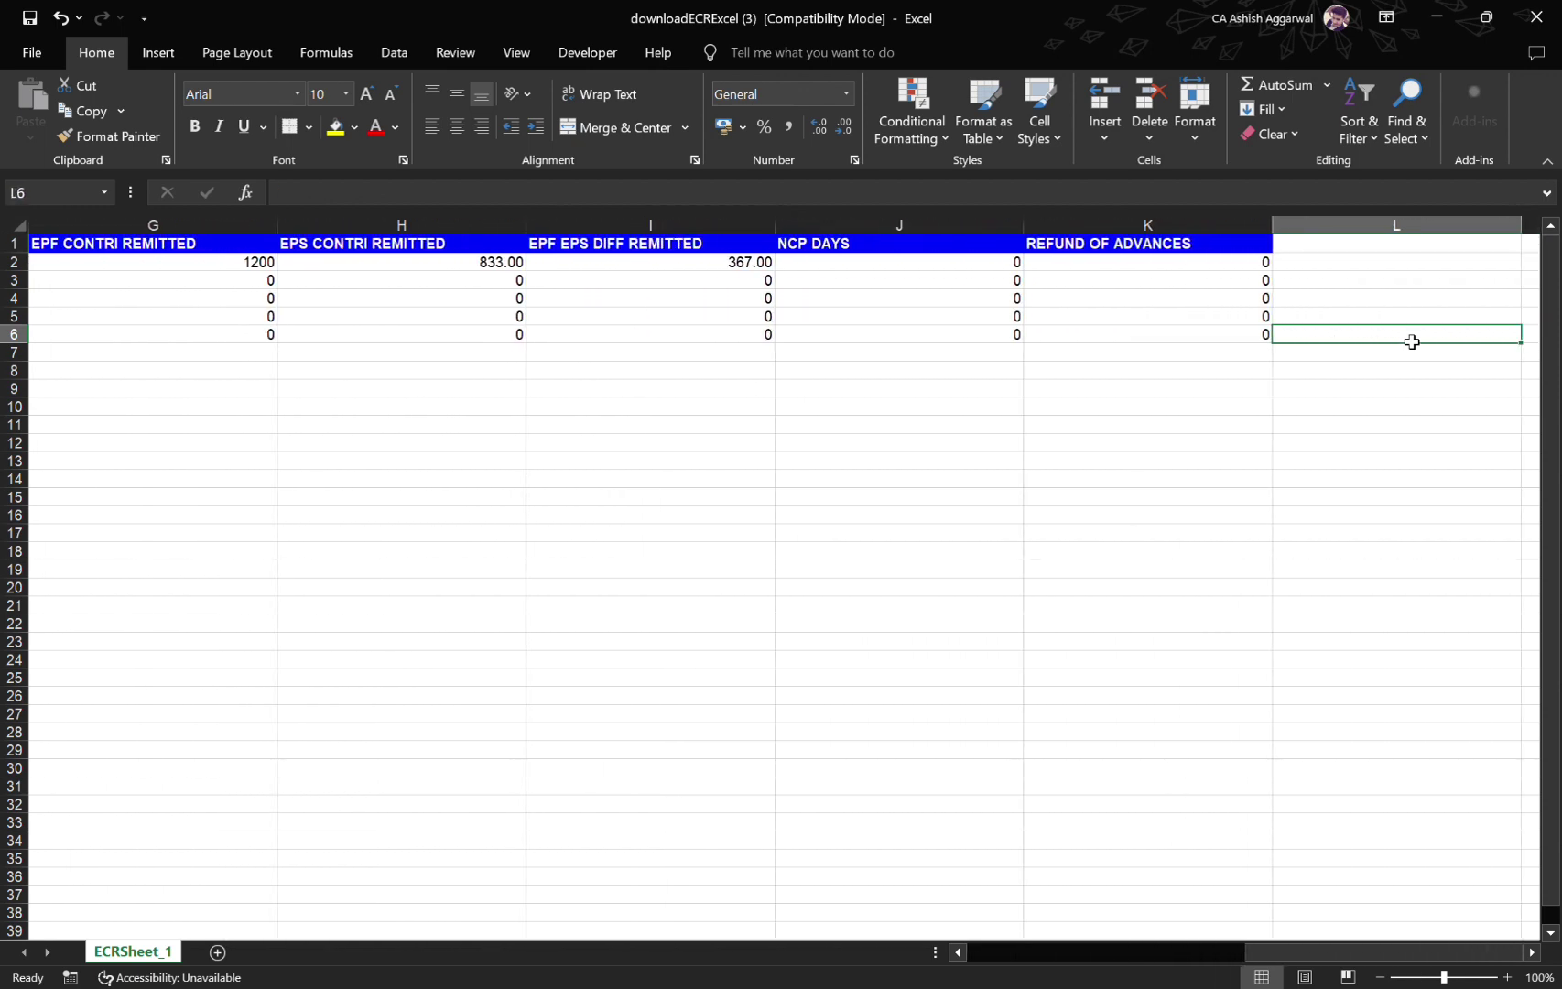
Return from the last member's row to the first member's UAN in A2
{"action": "key", "text": "Up"}
{"action": "key", "text": "Up"}
{"action": "key", "text": "Up"}
{"action": "key", "text": "Up"}
{"action": "key", "text": "Left"}
{"action": "key", "text": "Left"}
{"action": "key", "text": "Left"}
{"action": "key", "text": "Left"}
{"action": "key", "text": "Left"}
{"action": "key", "text": "Left"}
{"action": "key", "text": "Home"}
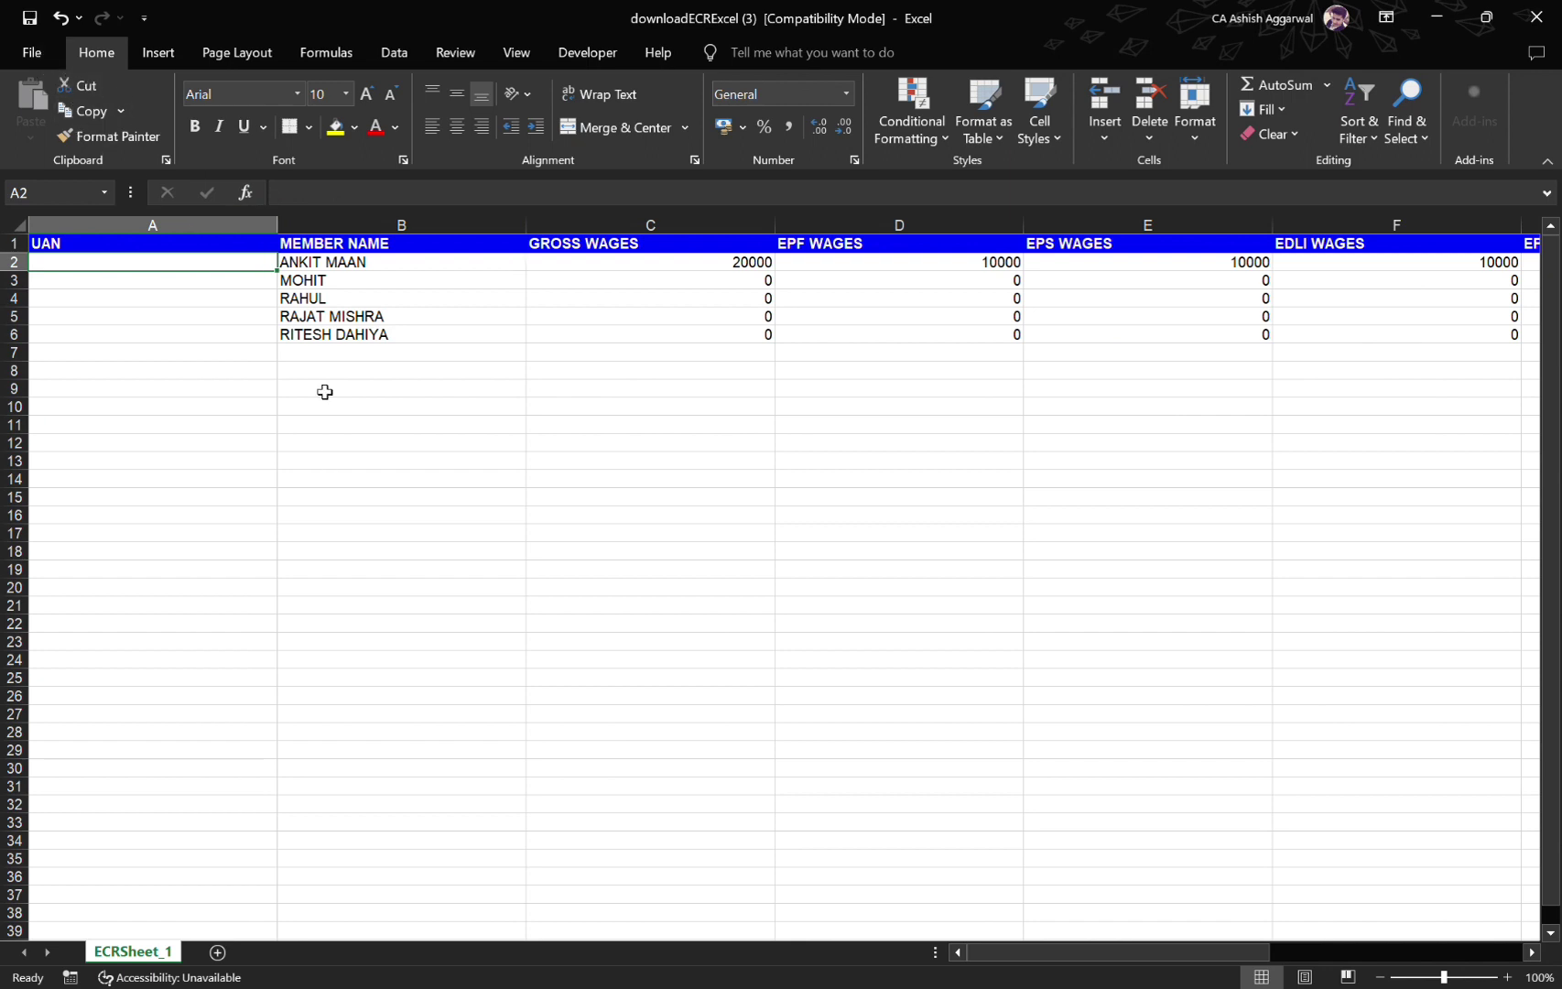
Save the ECR sheet as a comma-separated file named april2024ecr
{"action": "left_click", "coordinate": [40, 52]}
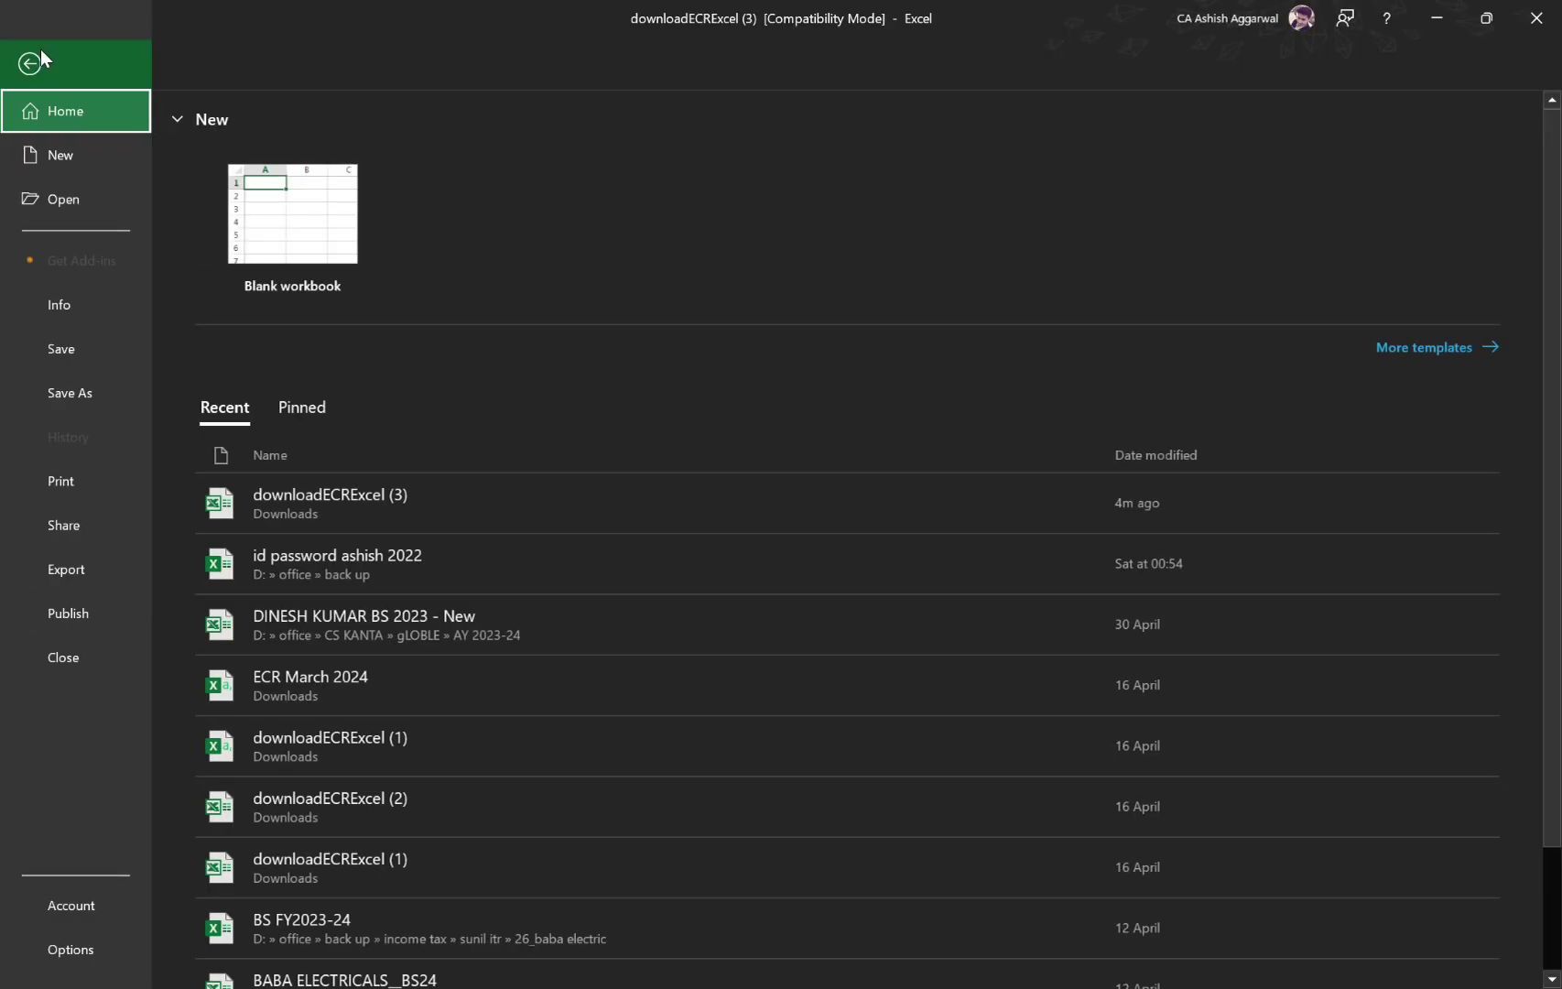
{"action": "left_click", "coordinate": [67, 394]}
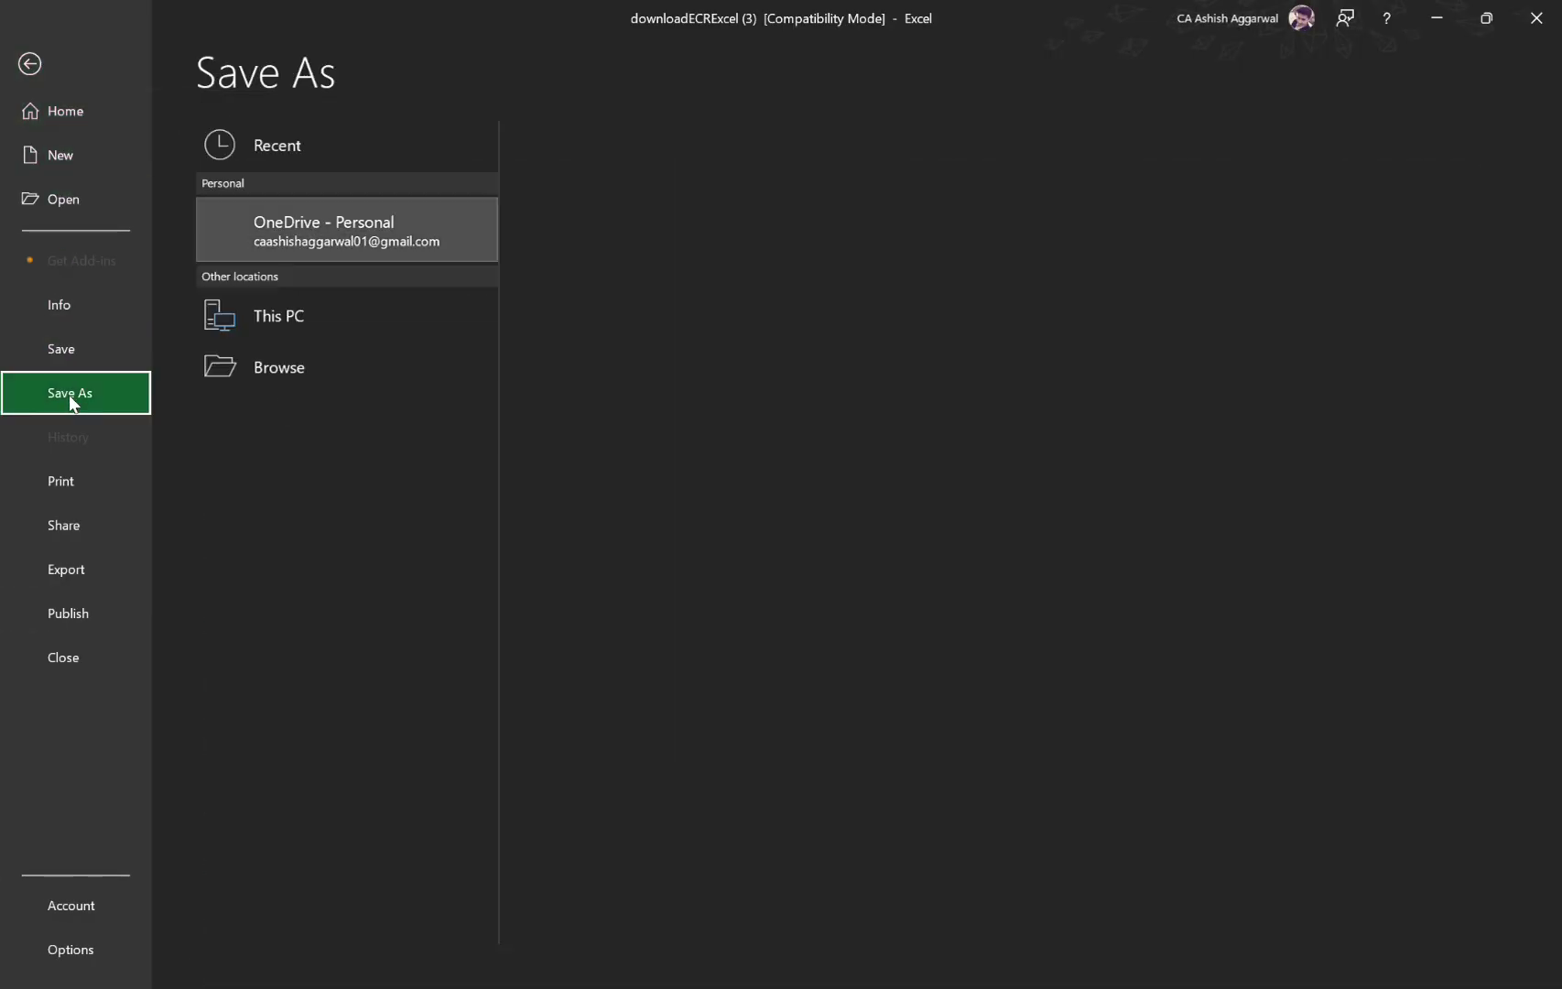
{"action": "left_click", "coordinate": [266, 413]}
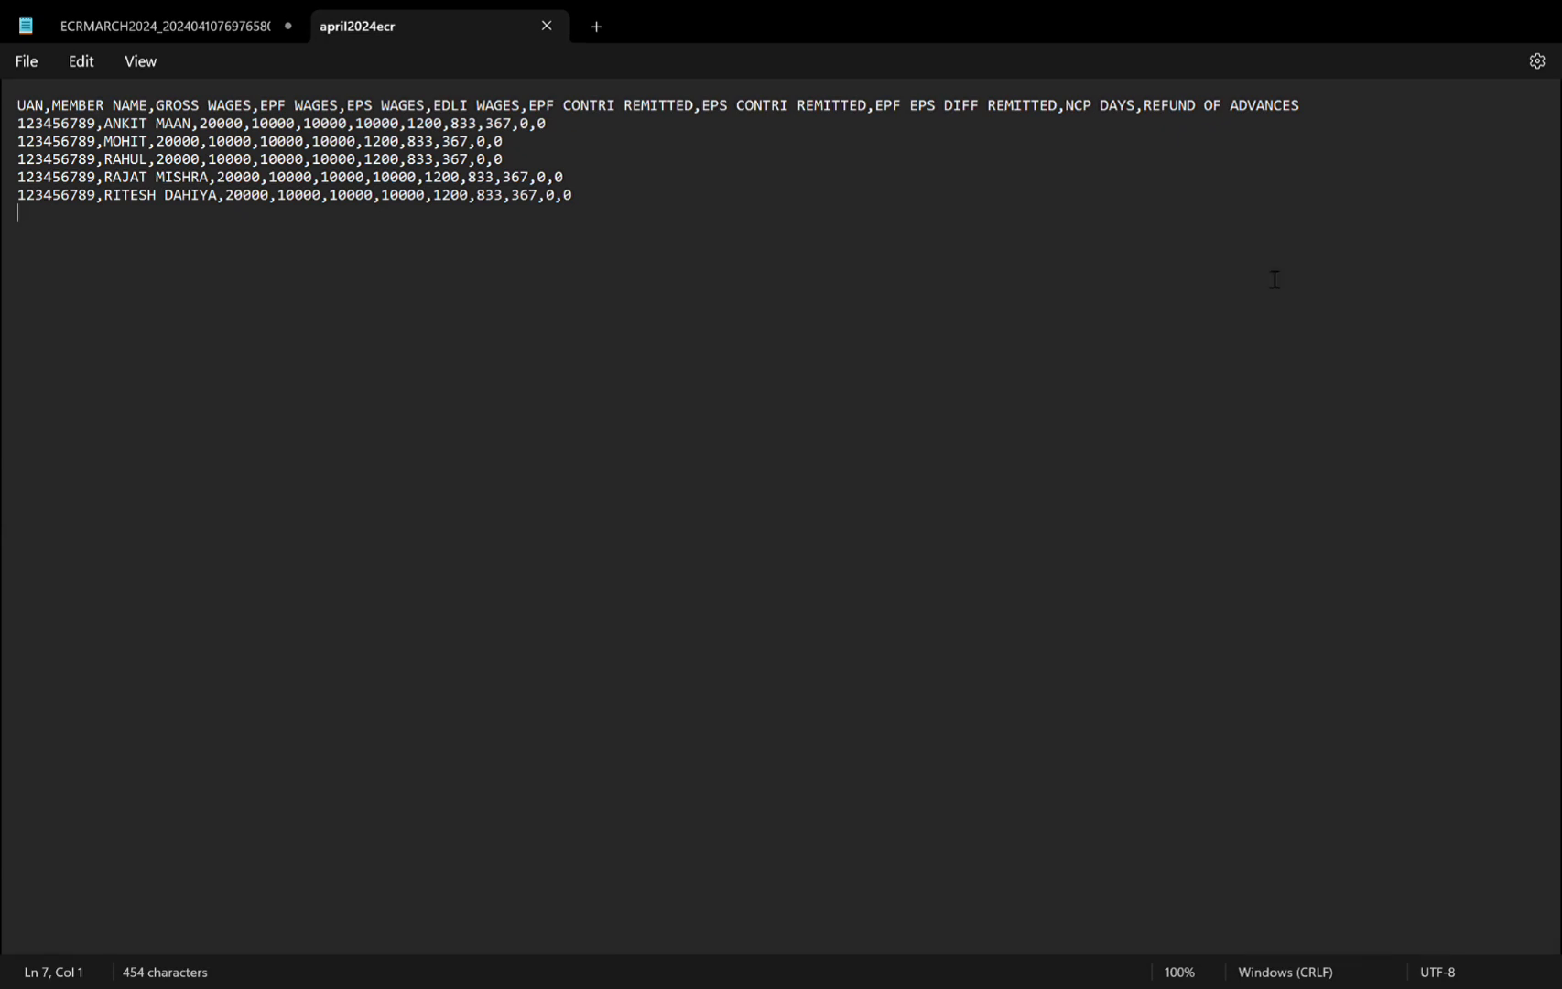
In Notepad, delete the column heading line from april2024ecr, including its line break
{"action": "left_click_drag", "start_coordinate": [1299, 105], "coordinate": [8, 16]}
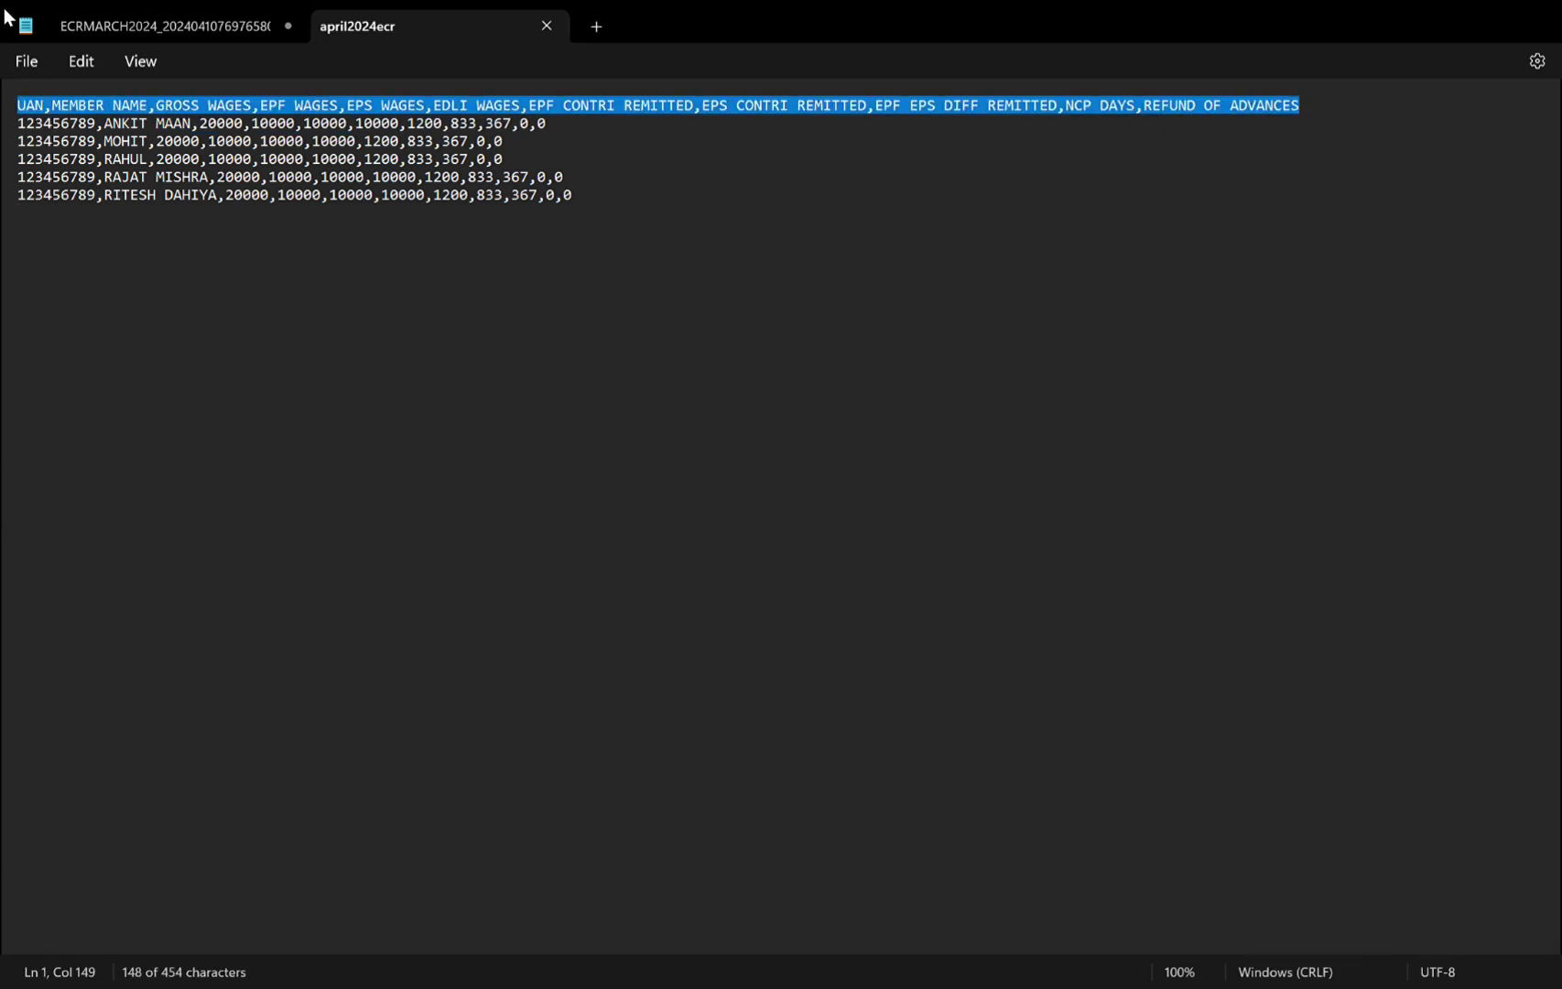
{"action": "key", "text": "Delete"}
{"action": "key", "text": "Delete"}
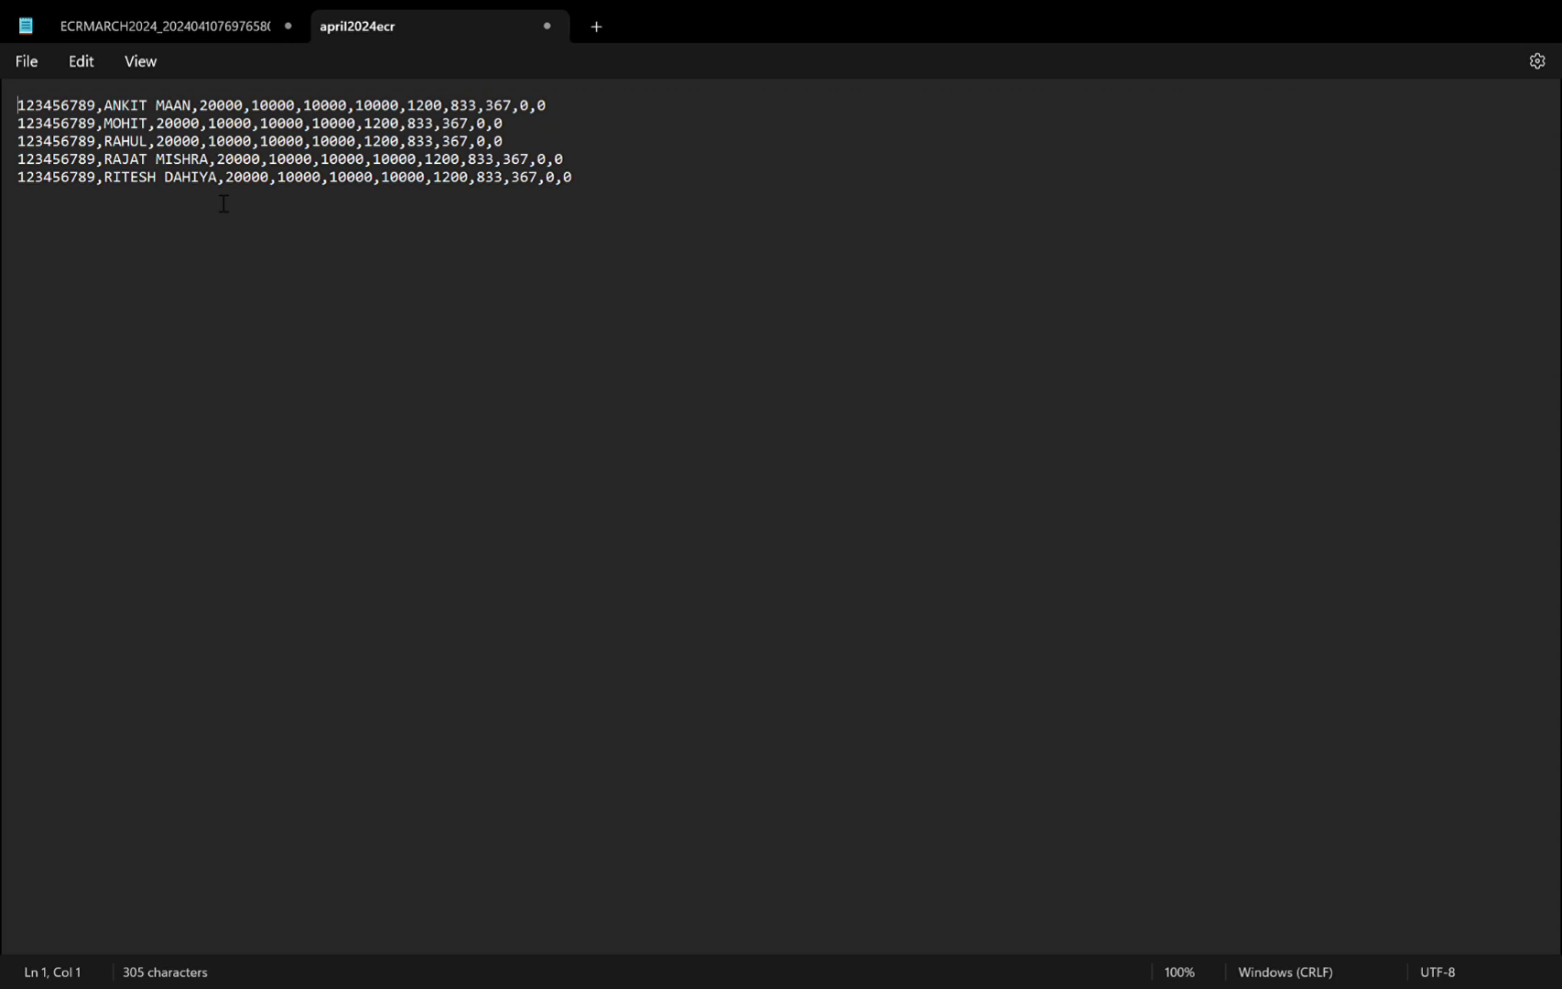
Replace all commas in the member lines with the separator #~#
{"action": "key", "text": "ctrl+h"}
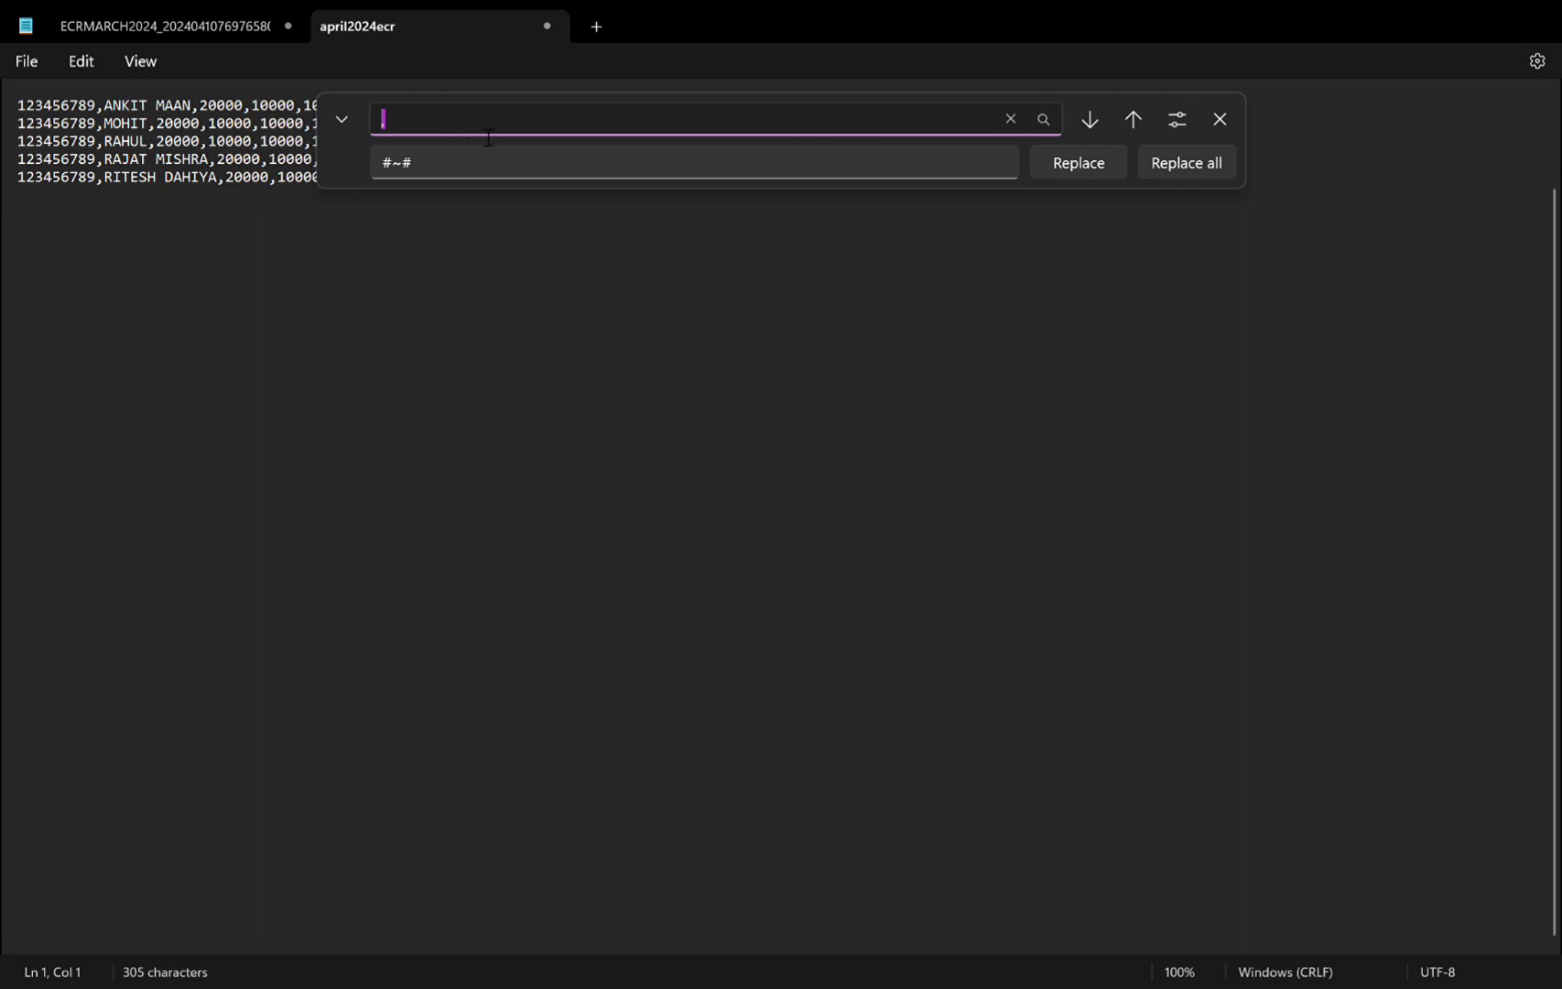
{"action": "type", "text": ","}
{"action": "left_click", "coordinate": [486, 173]}
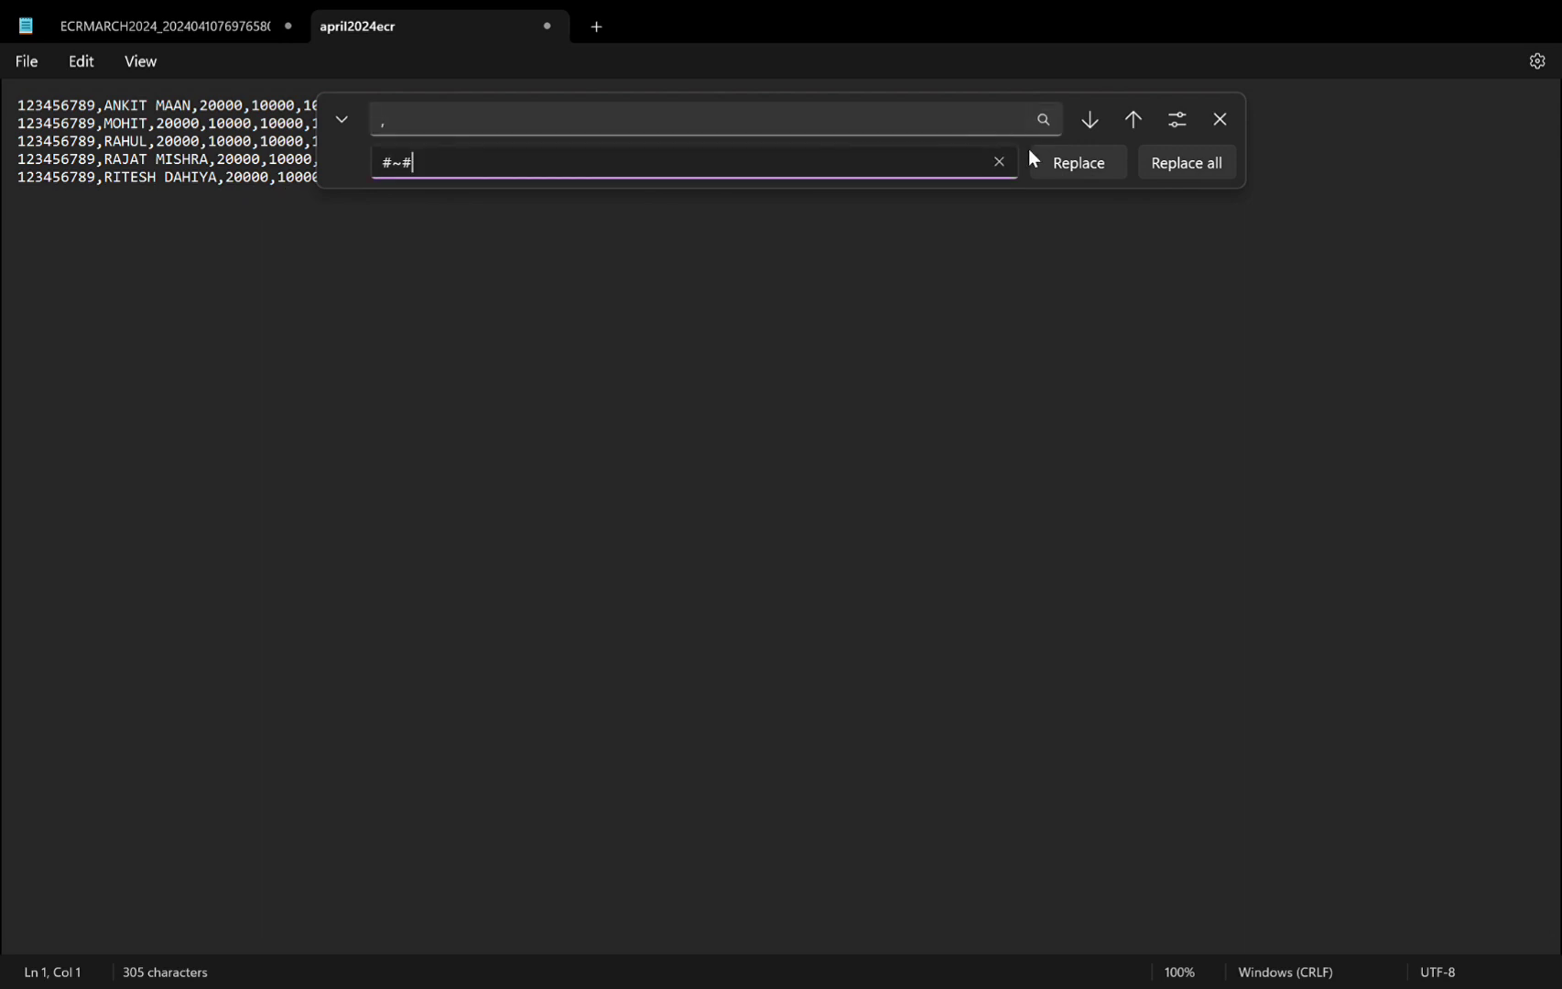
{"action": "left_click", "coordinate": [1188, 169]}
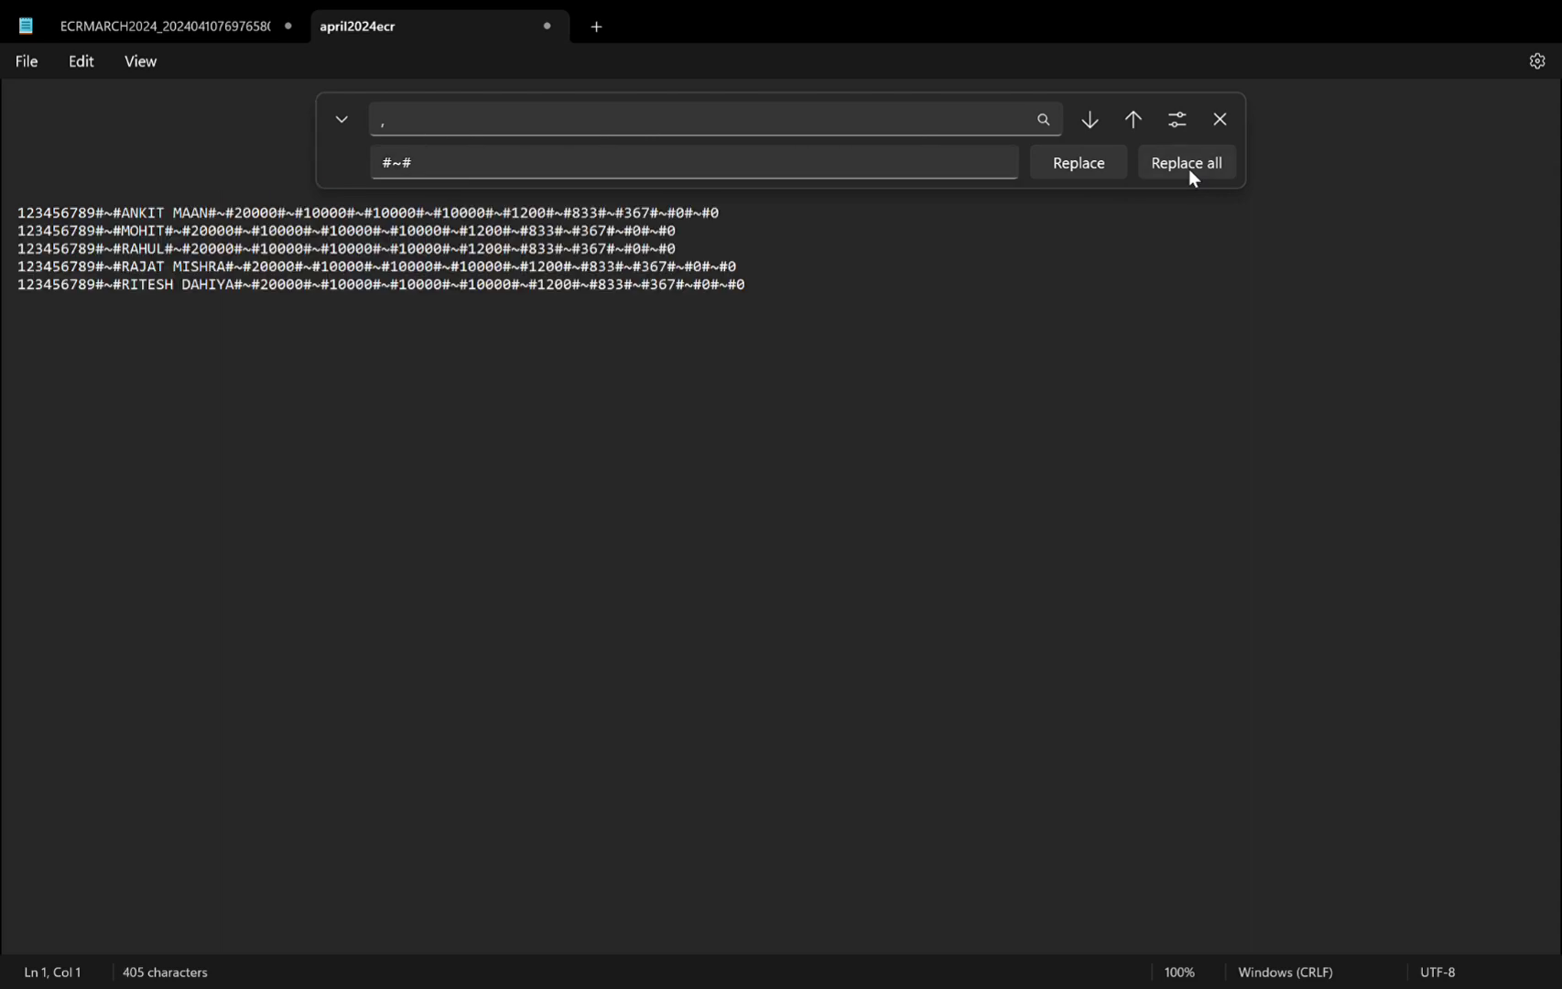
{"action": "left_click", "coordinate": [1210, 129]}
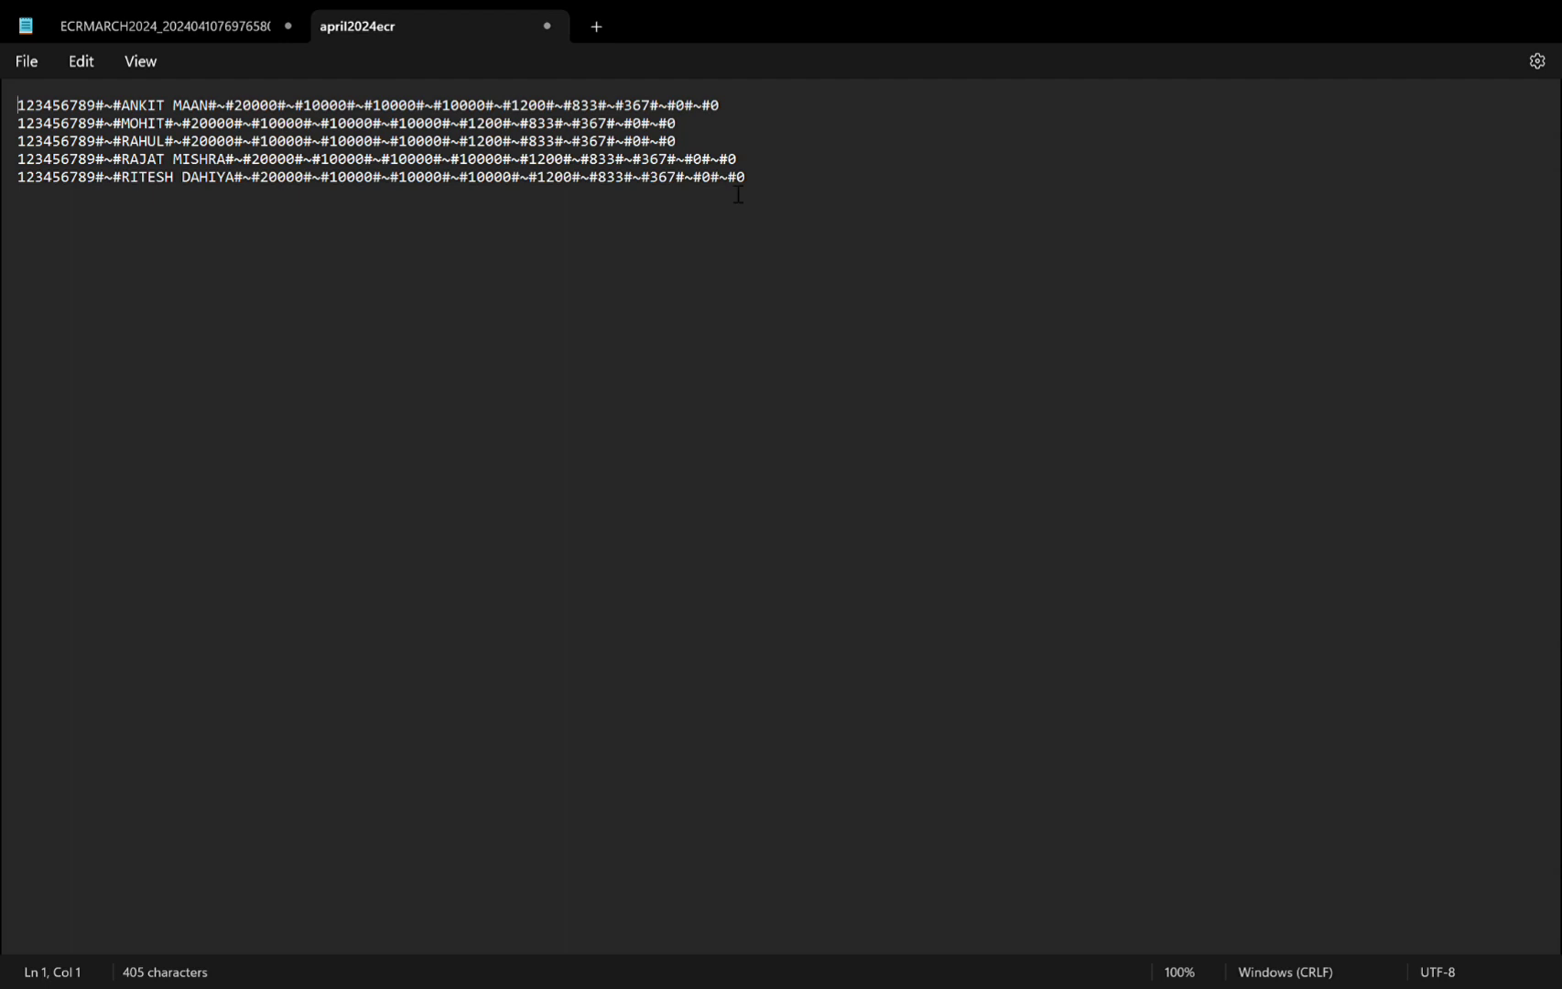
Remove the empty line after the last member's record and save the text file
{"action": "left_click", "coordinate": [443, 279]}
{"action": "key", "text": "BackSpace"}
{"action": "key", "text": "ctrl+s"}
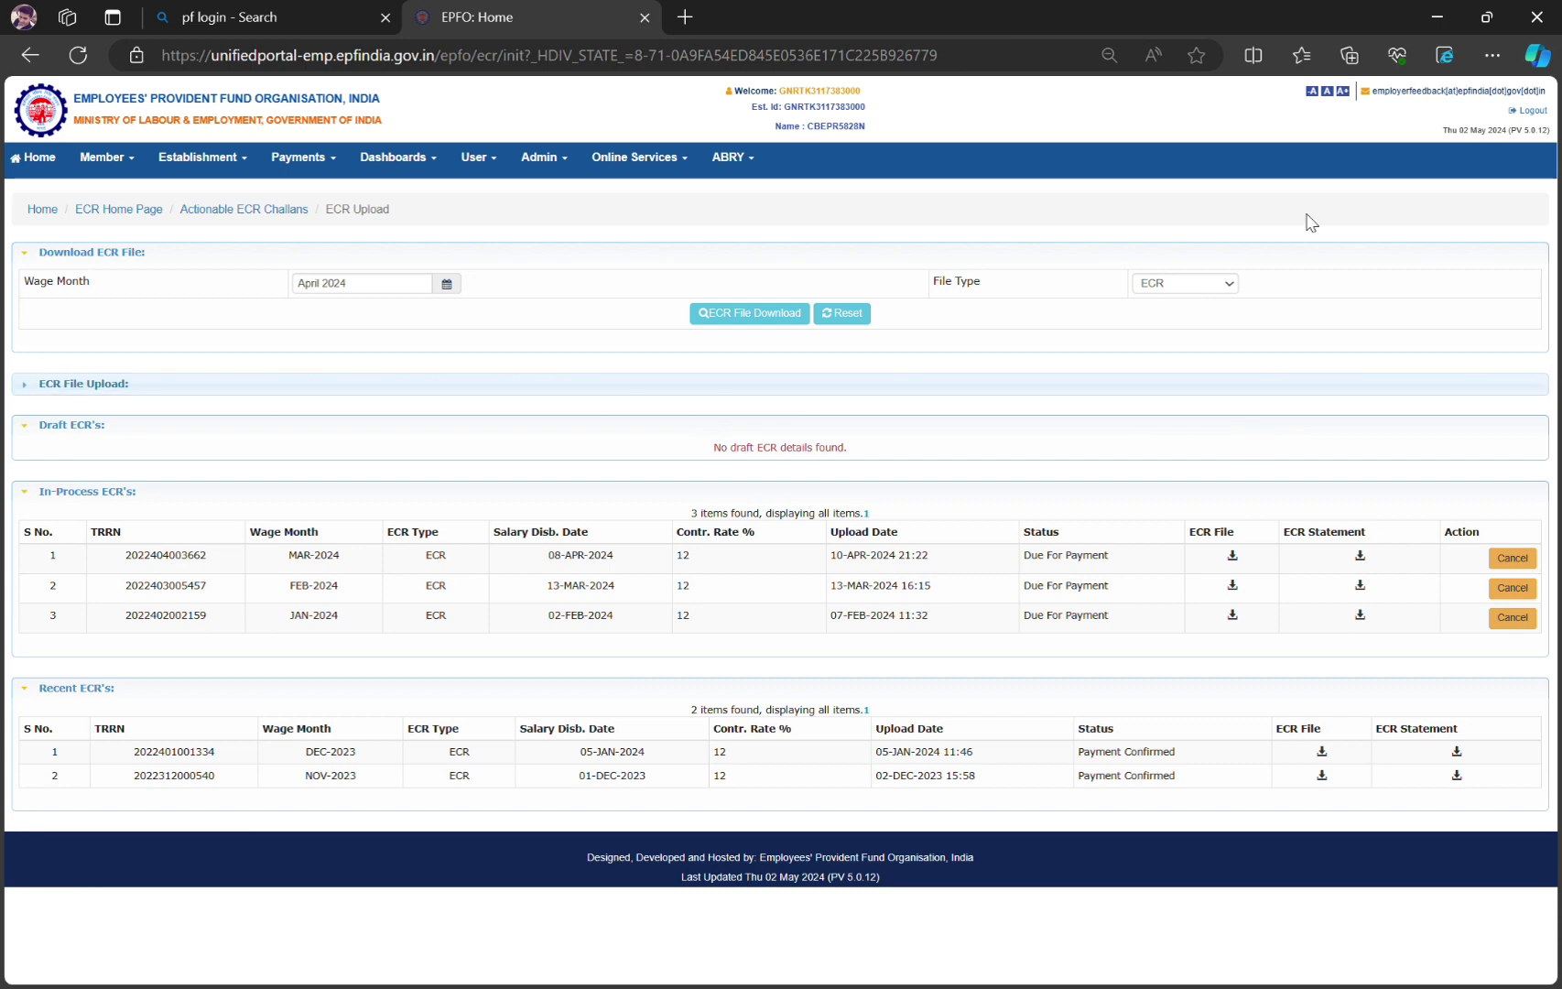
On the EPFO portal in the browser, expand the ECR File Upload section and set its wage month to April 2024
{"action": "left_click", "coordinate": [135, 391]}
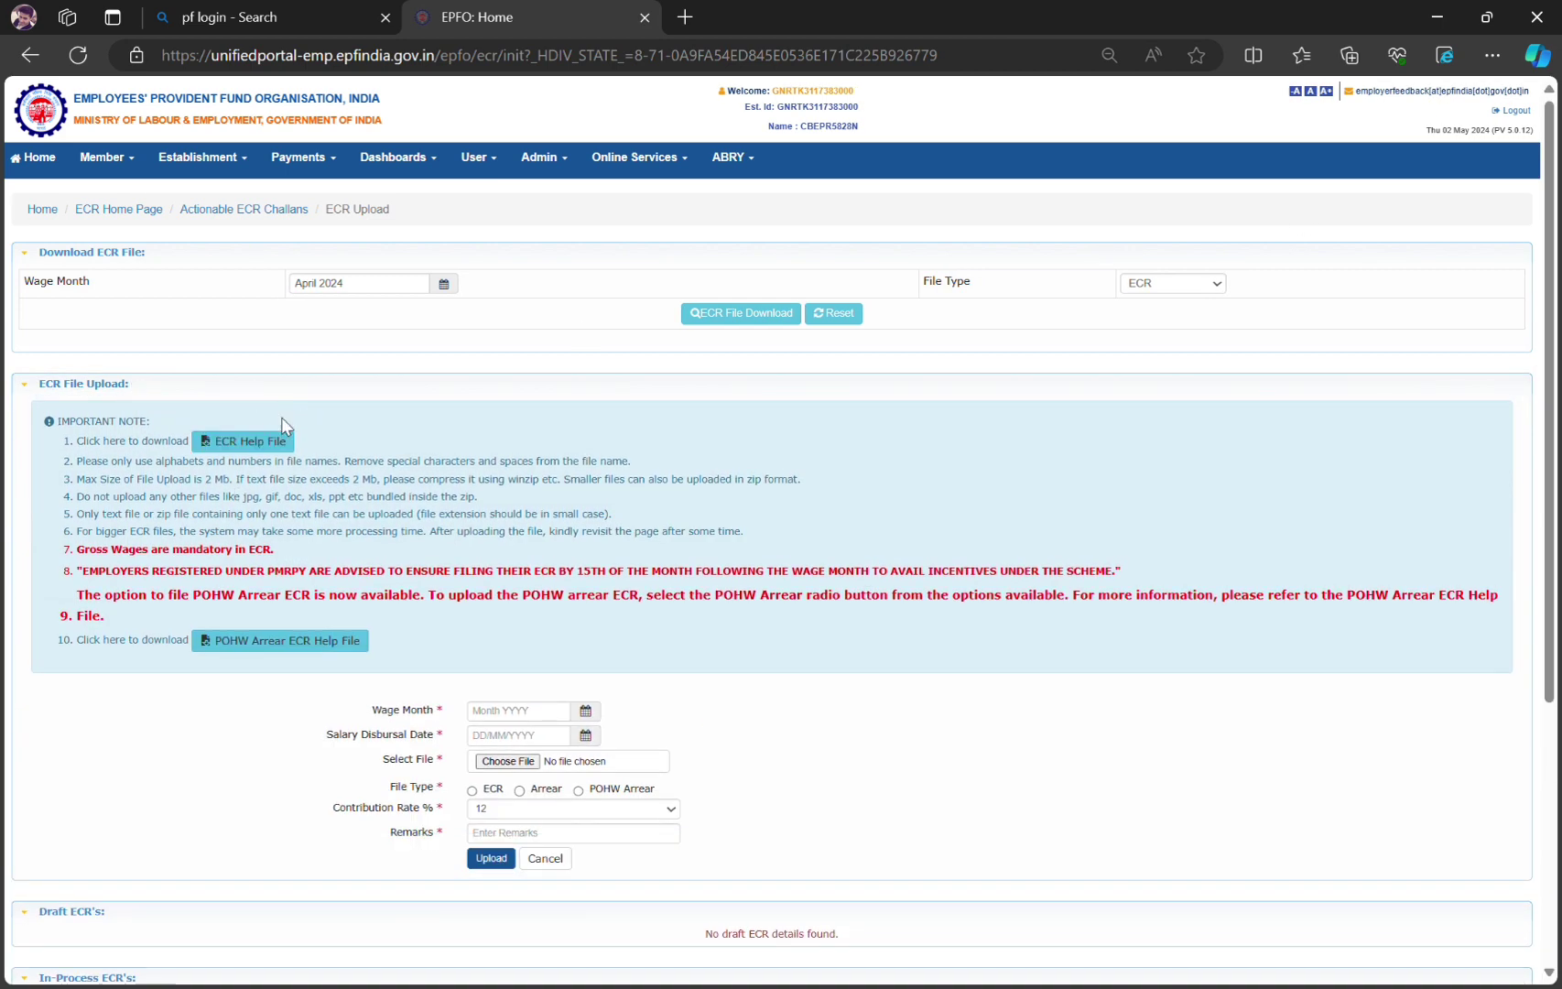
{"action": "left_click", "coordinate": [585, 711]}
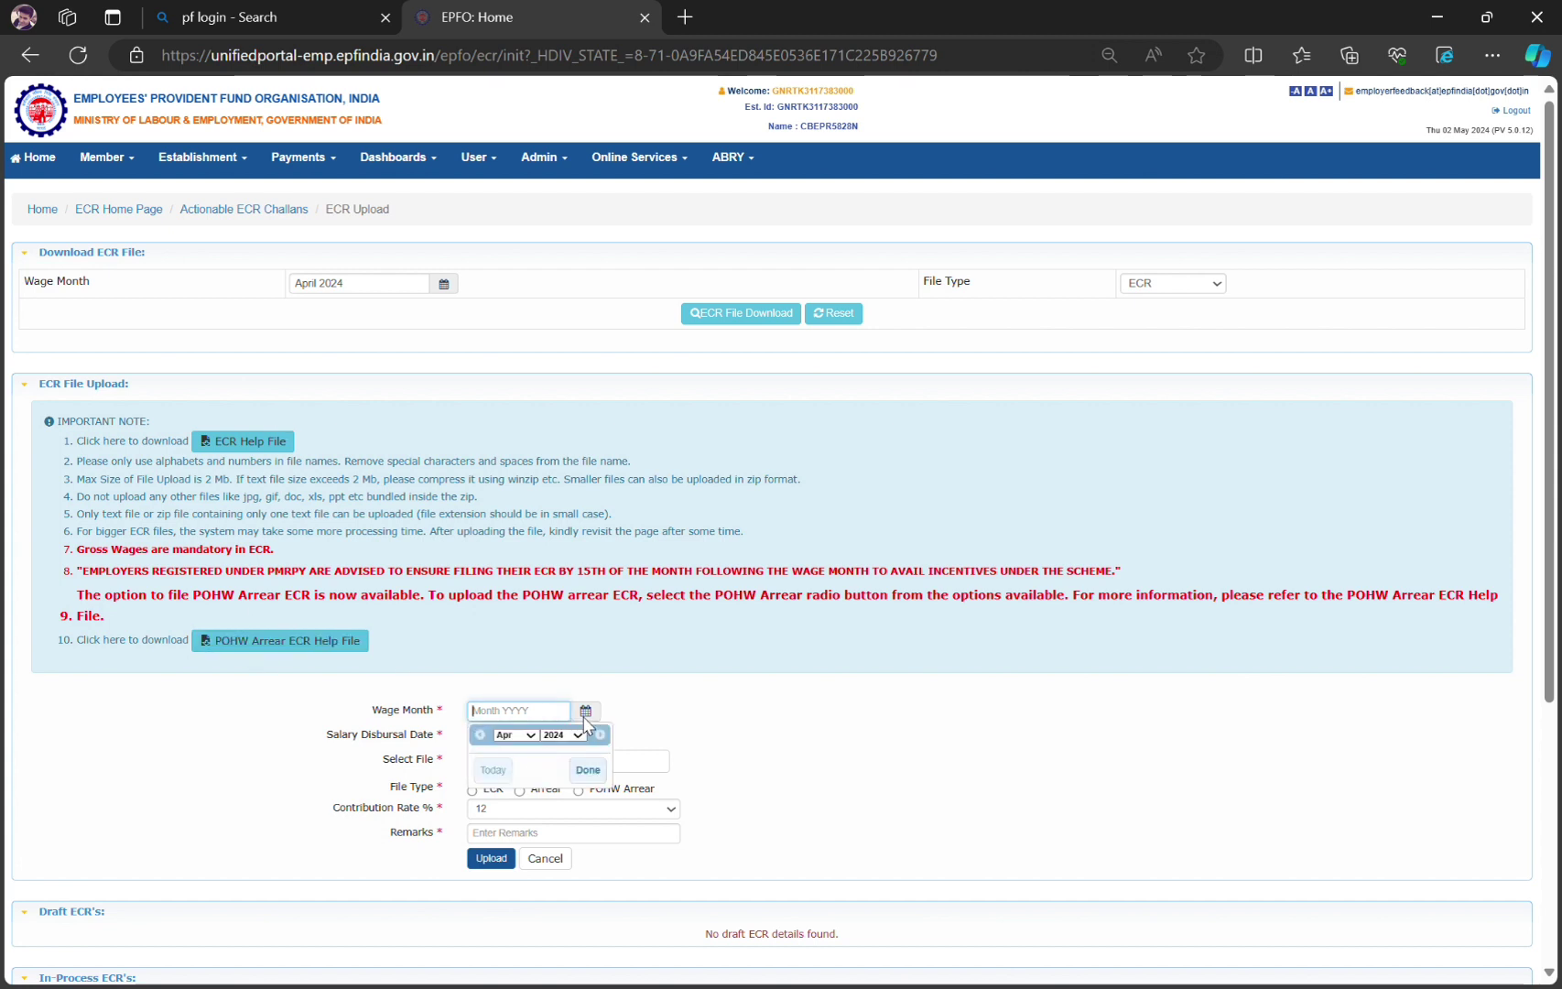
{"action": "left_click", "coordinate": [508, 773]}
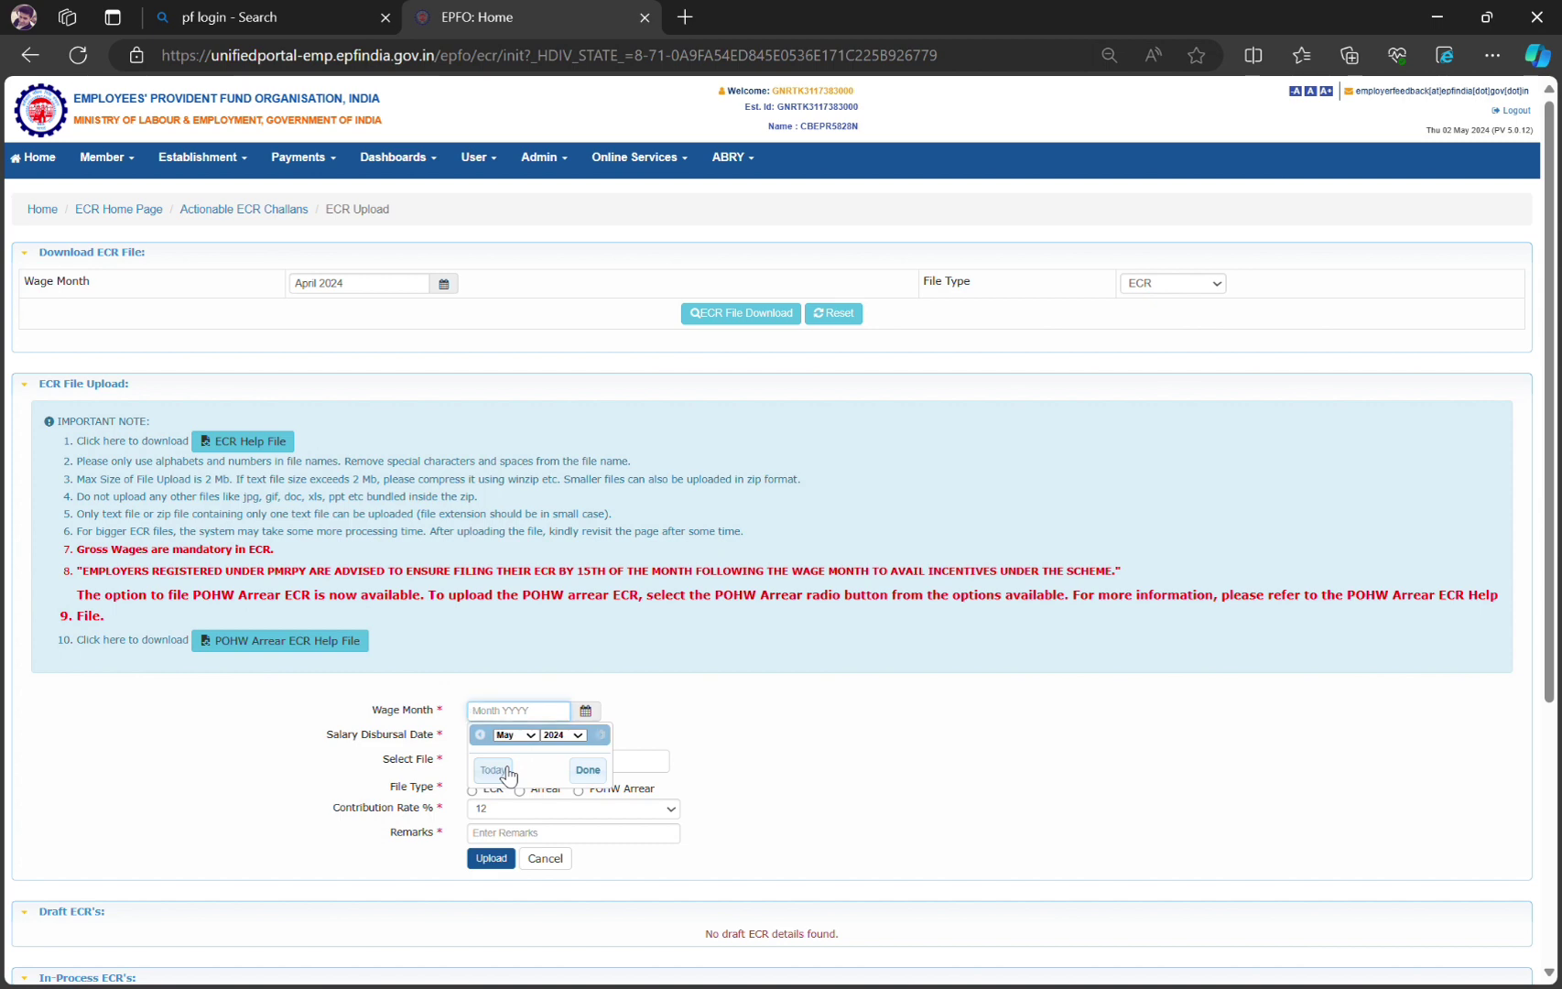
{"action": "left_click", "coordinate": [525, 738]}
{"action": "left_click", "coordinate": [521, 781]}
{"action": "left_click", "coordinate": [588, 775]}
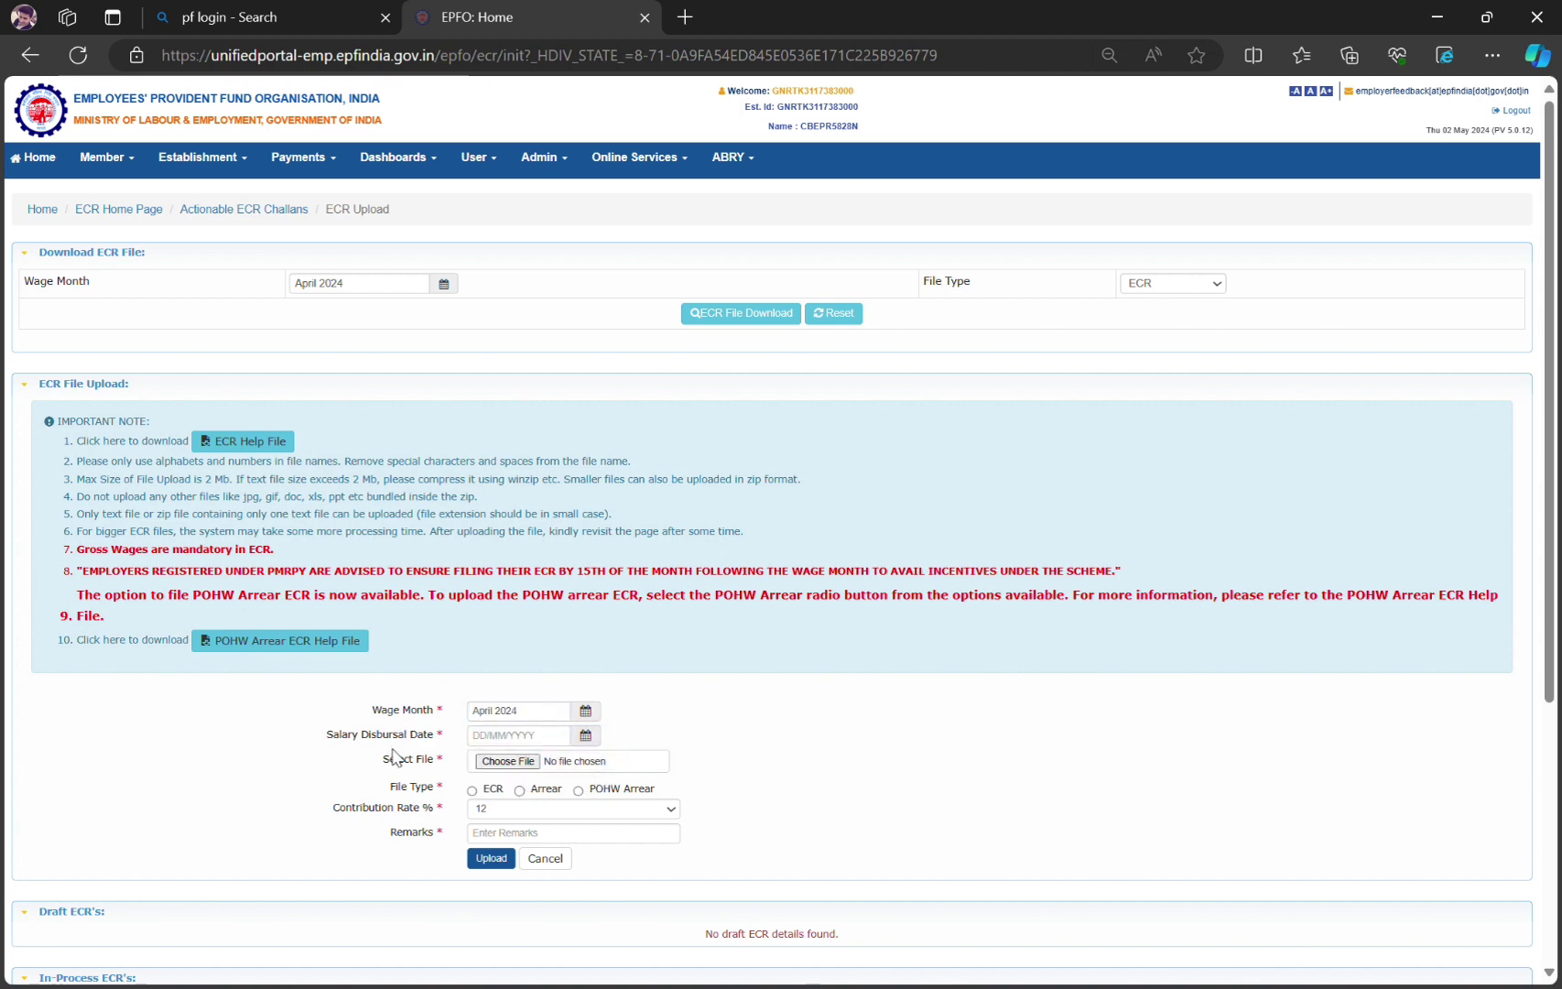
Set the salary disbursal date to 08/05/2024 and choose april2024ecr.txt as the file to upload
{"action": "left_click", "coordinate": [585, 744]}
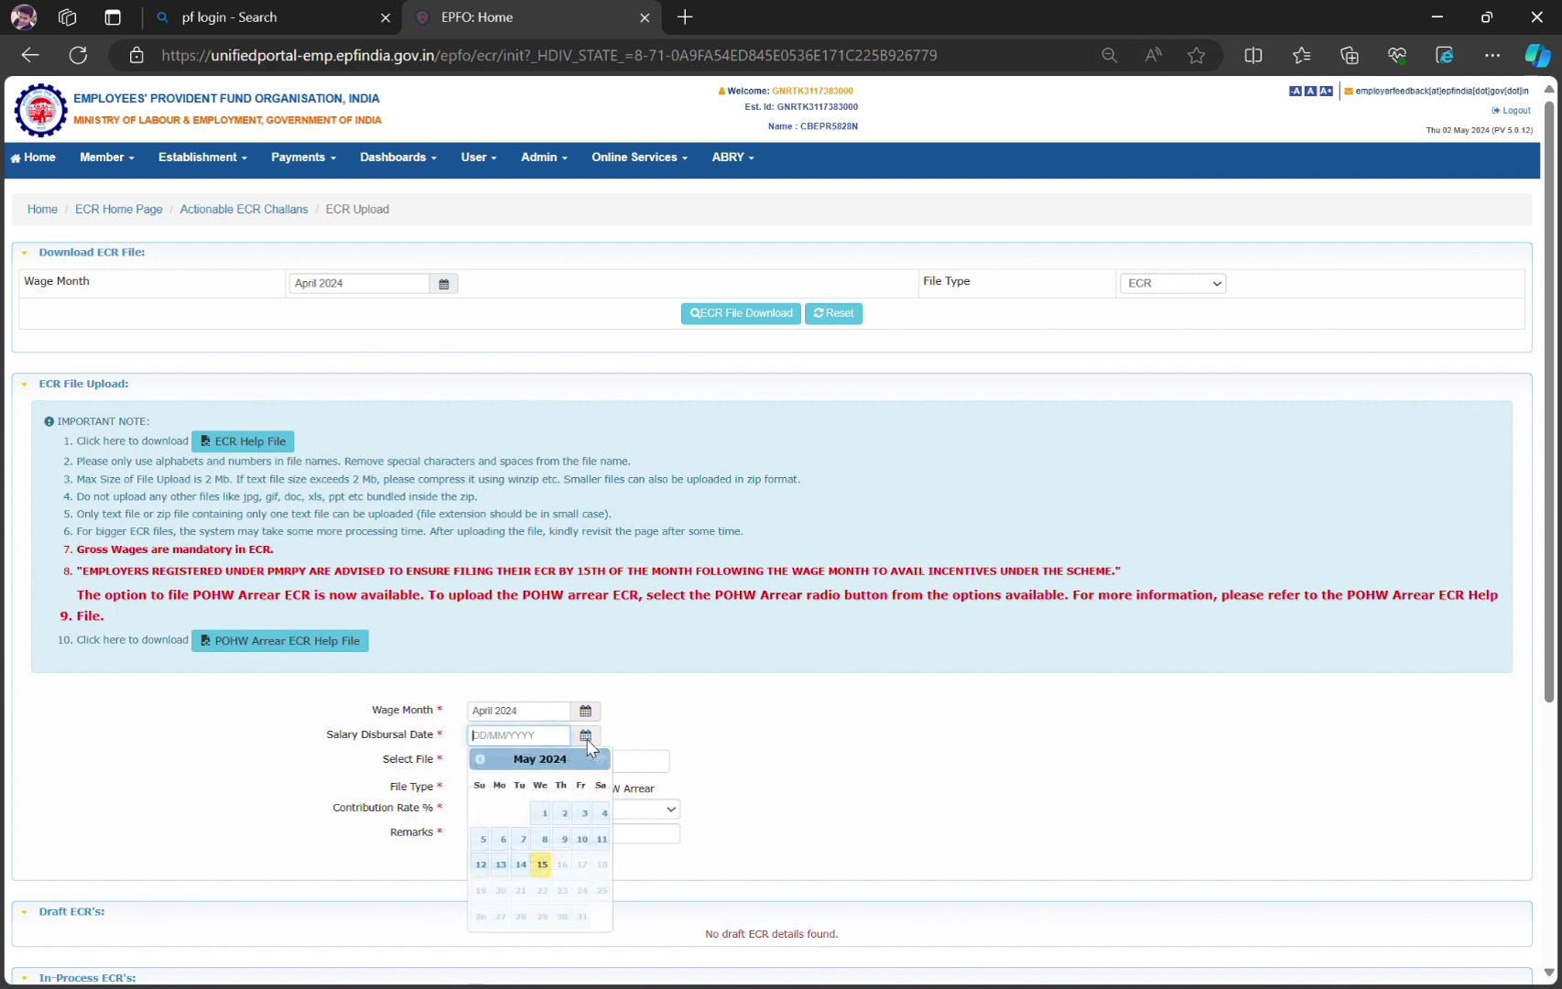
{"action": "left_click", "coordinate": [552, 843]}
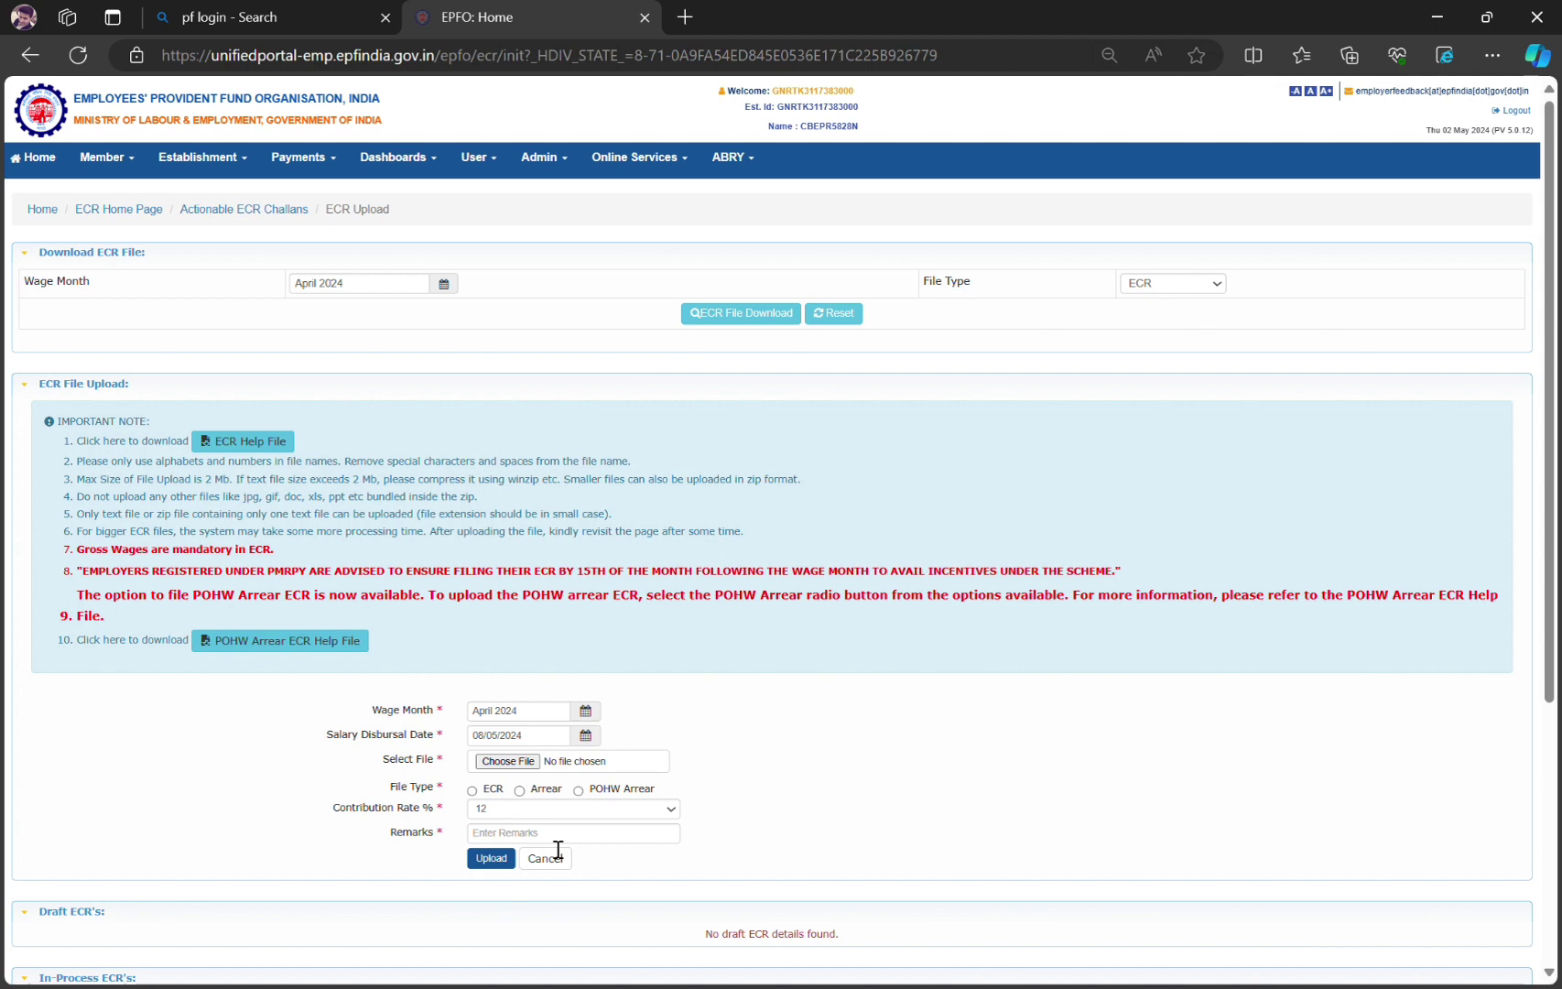
{"action": "left_click", "coordinate": [533, 764]}
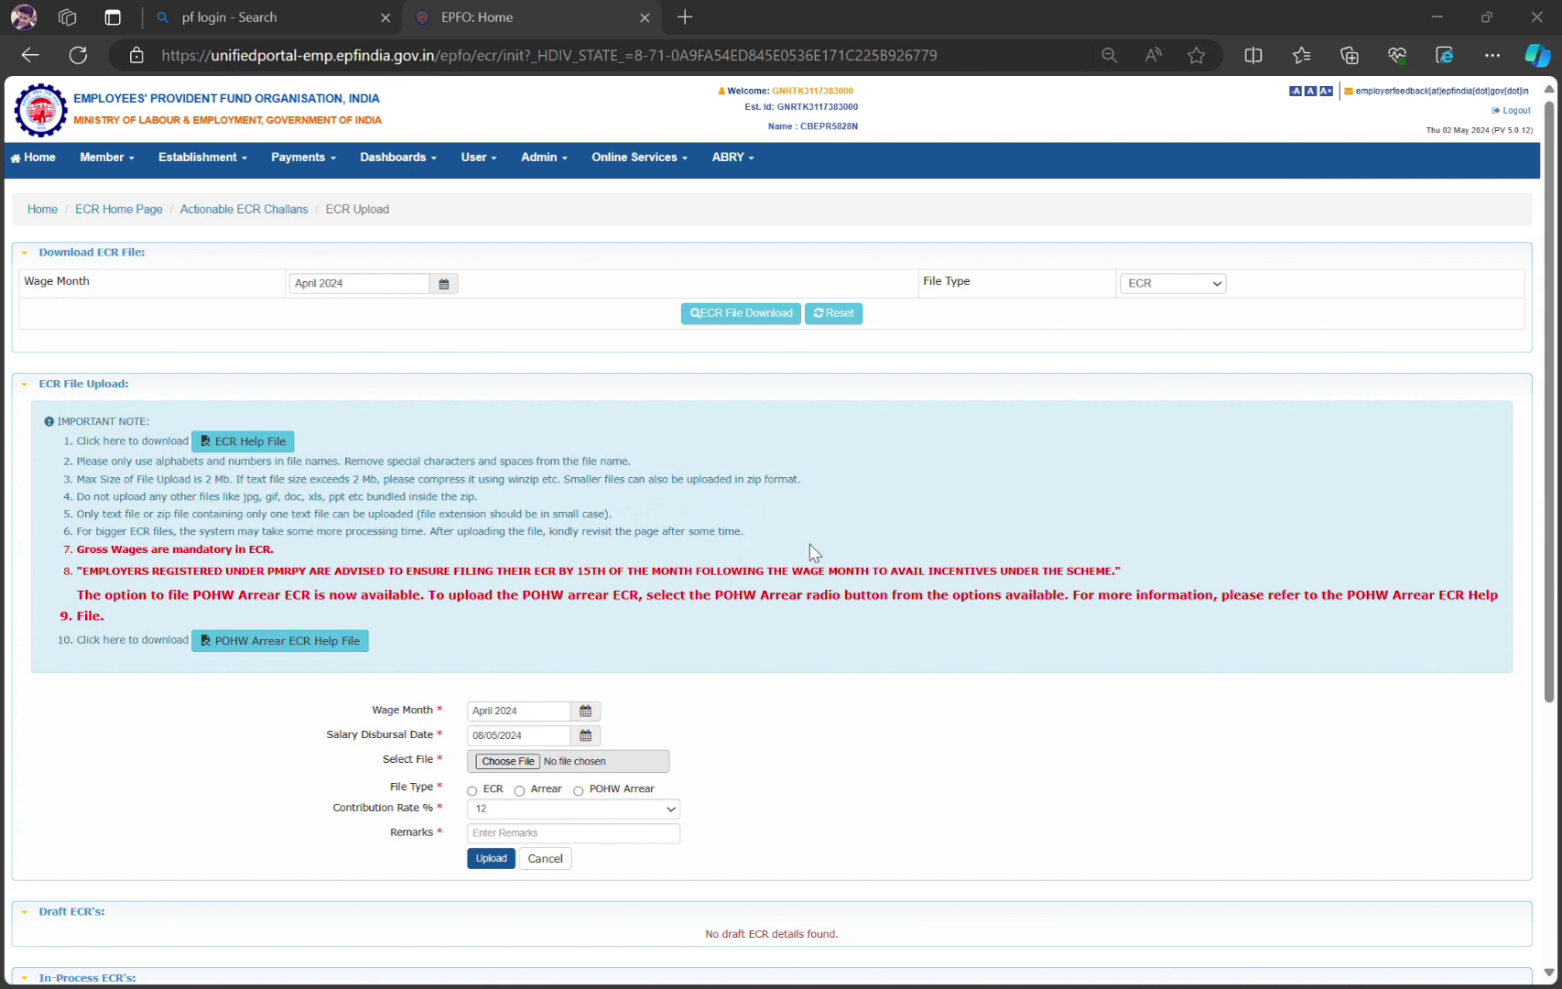
{"action": "left_click", "coordinate": [959, 759]}
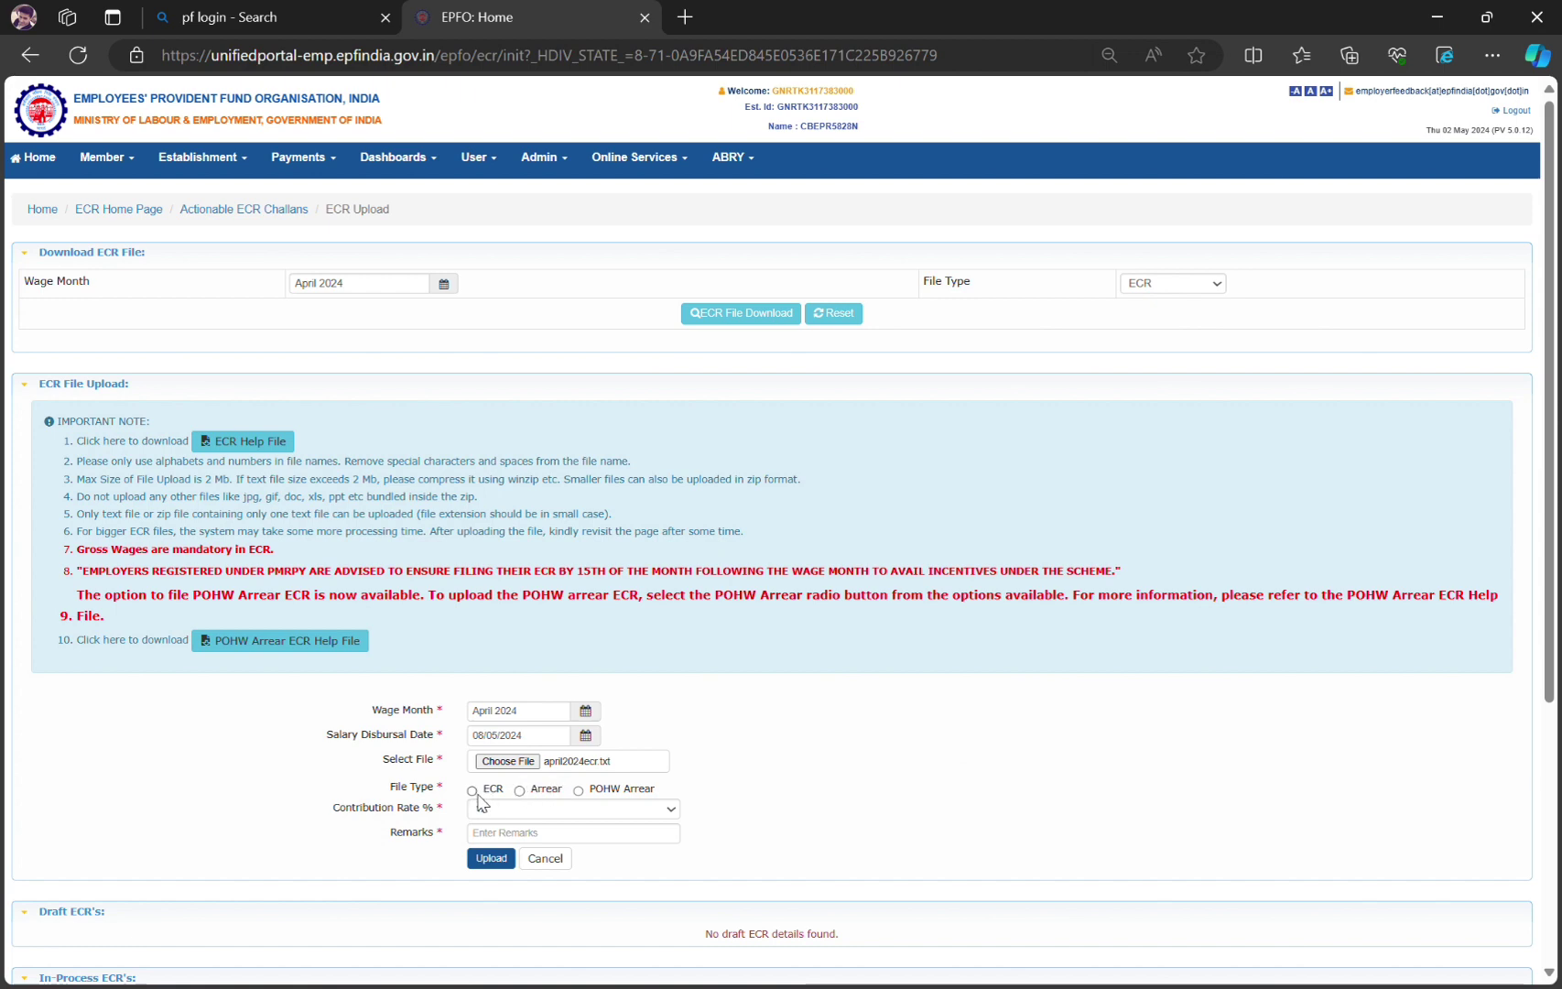
Set the file type to ECR with a contribution rate of 12% and enter the remark "ecr"
{"action": "left_click", "coordinate": [472, 790]}
{"action": "left_click", "coordinate": [546, 814]}
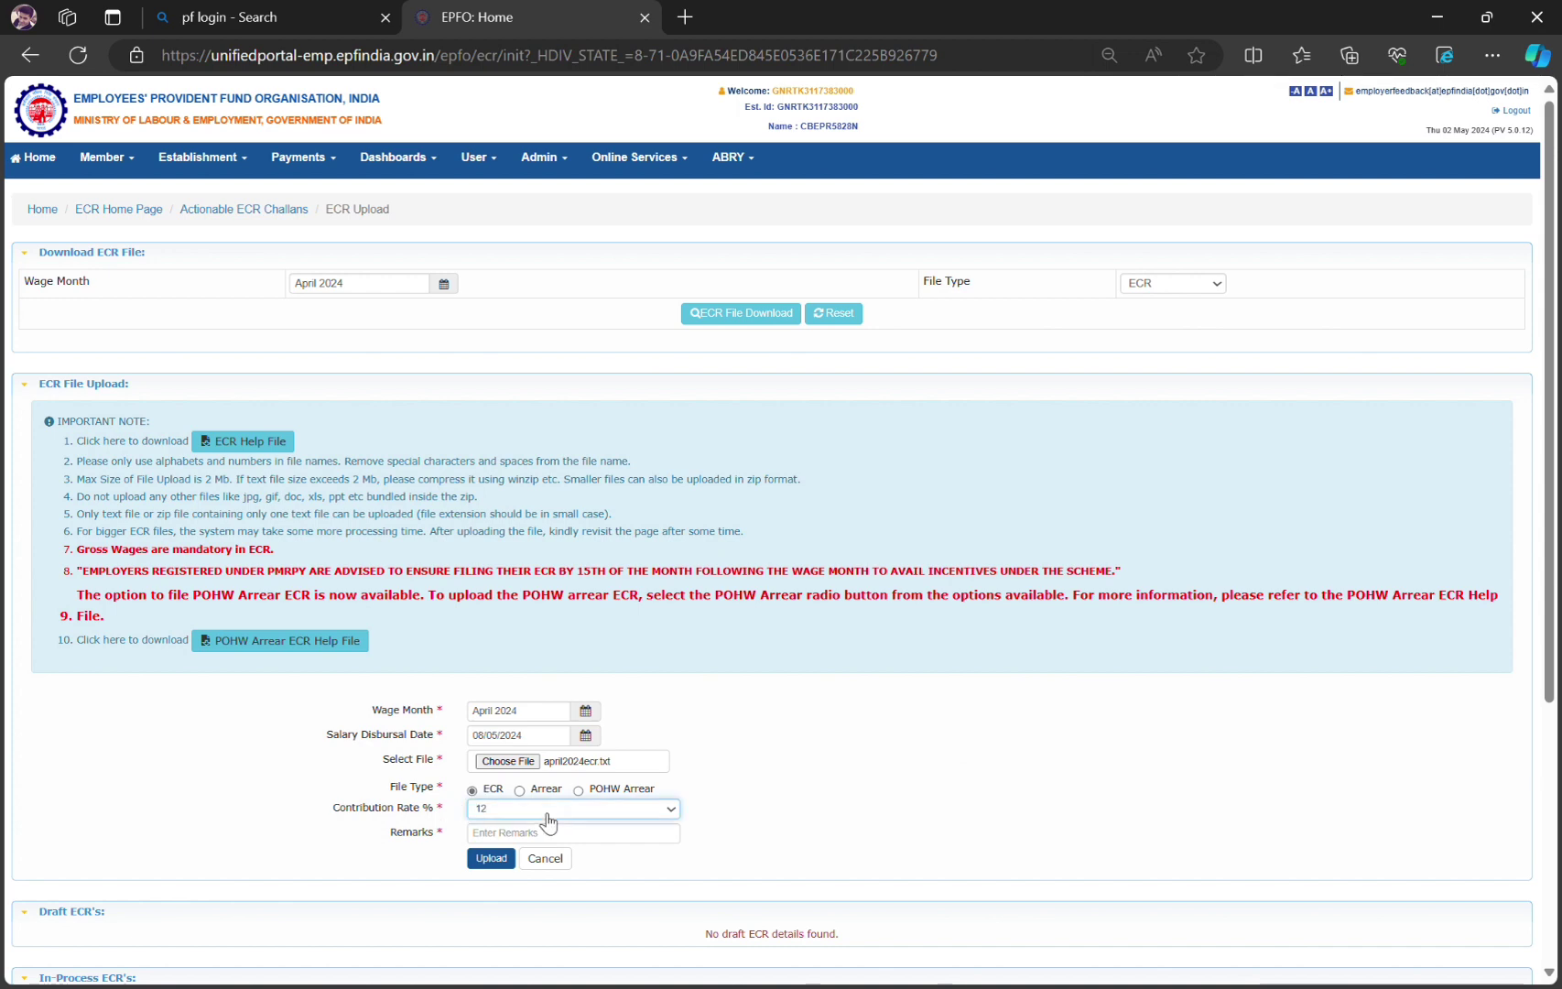
{"action": "left_click", "coordinate": [827, 747]}
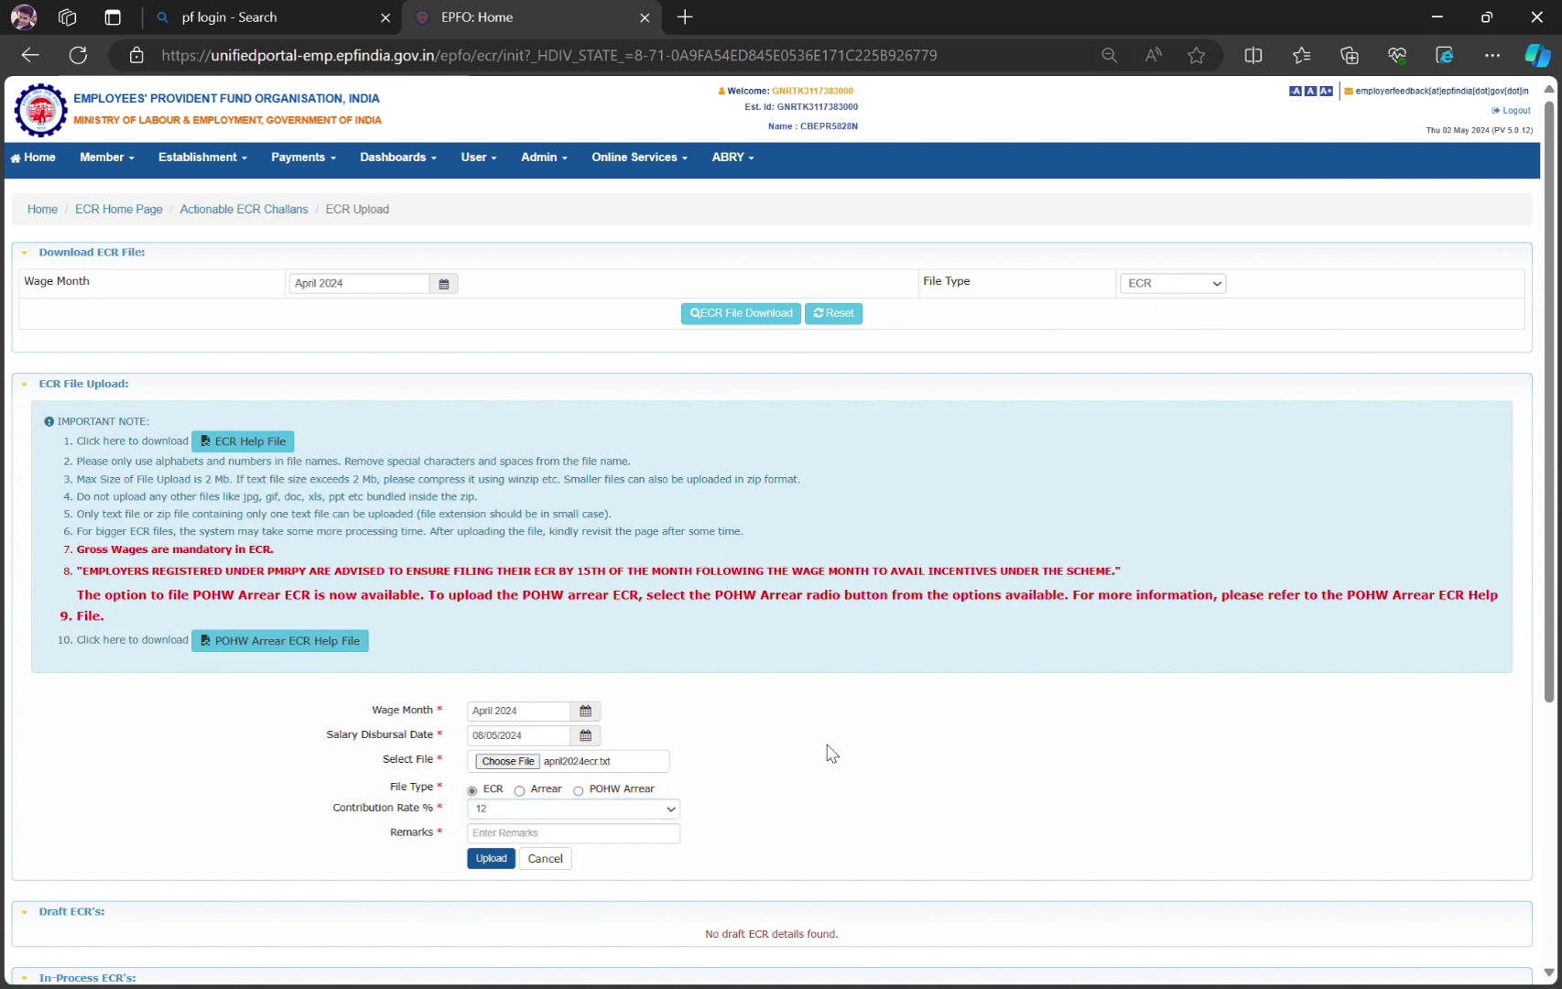
{"action": "left_click", "coordinate": [570, 836]}
{"action": "type", "text": "ecr"}
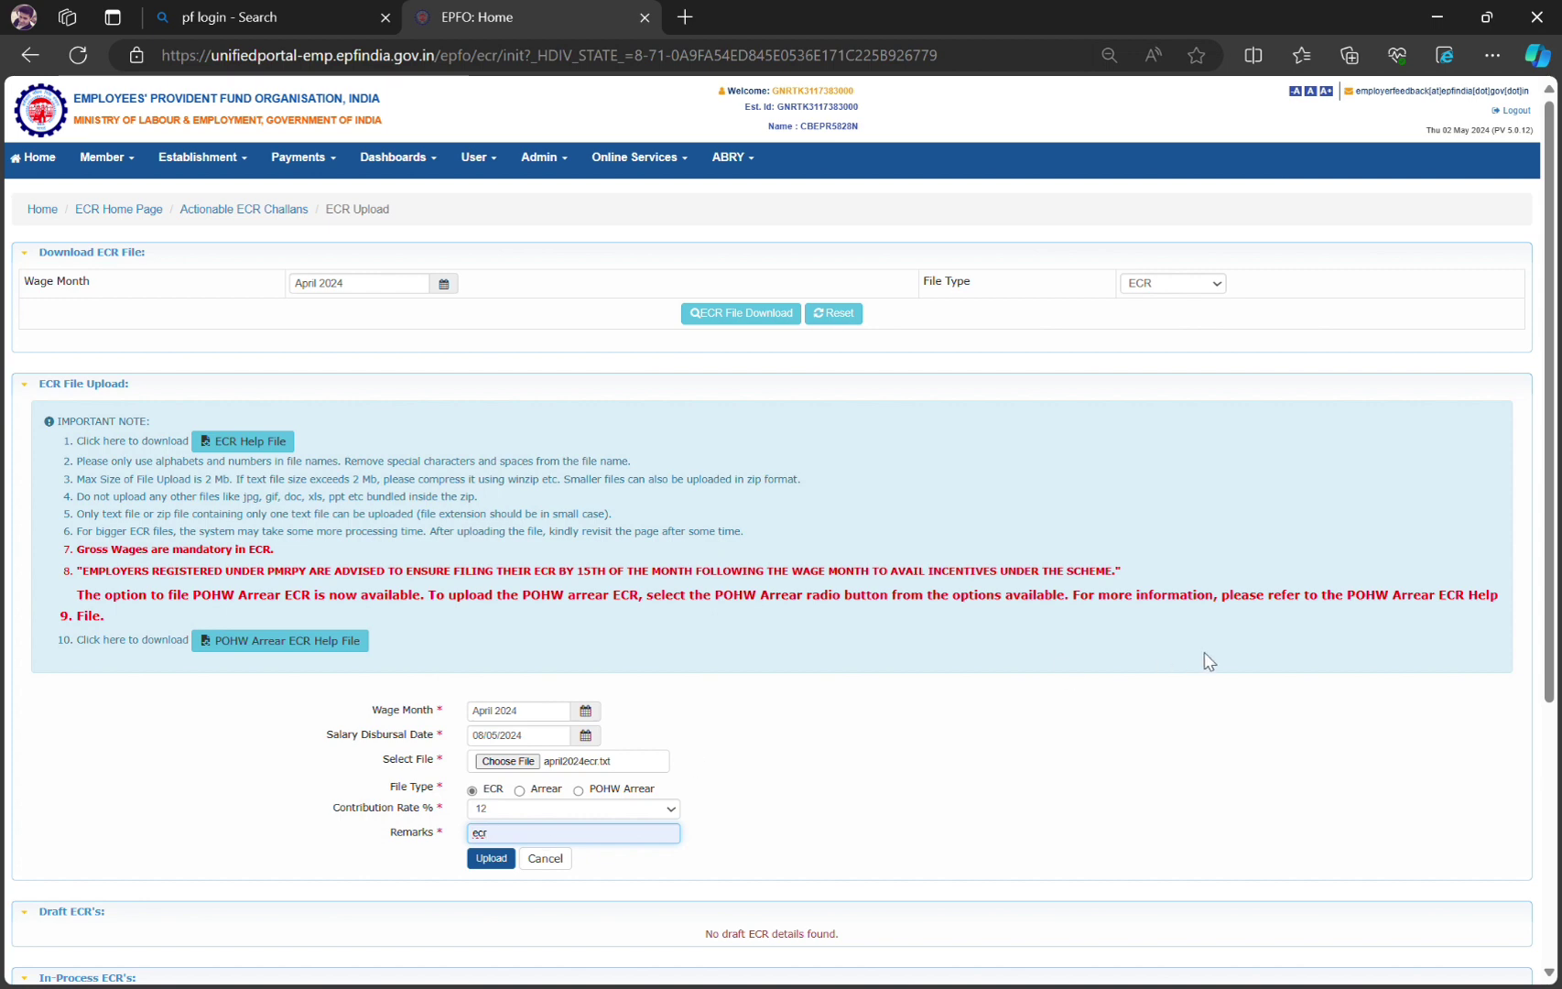
Upload ECRAPRILCH2024.txt with the entered details and verify the draft ECR for wage month APR-2024
{"action": "scroll", "coordinate": [1545, 573], "scroll_direction": "down", "scroll_amount": 3}
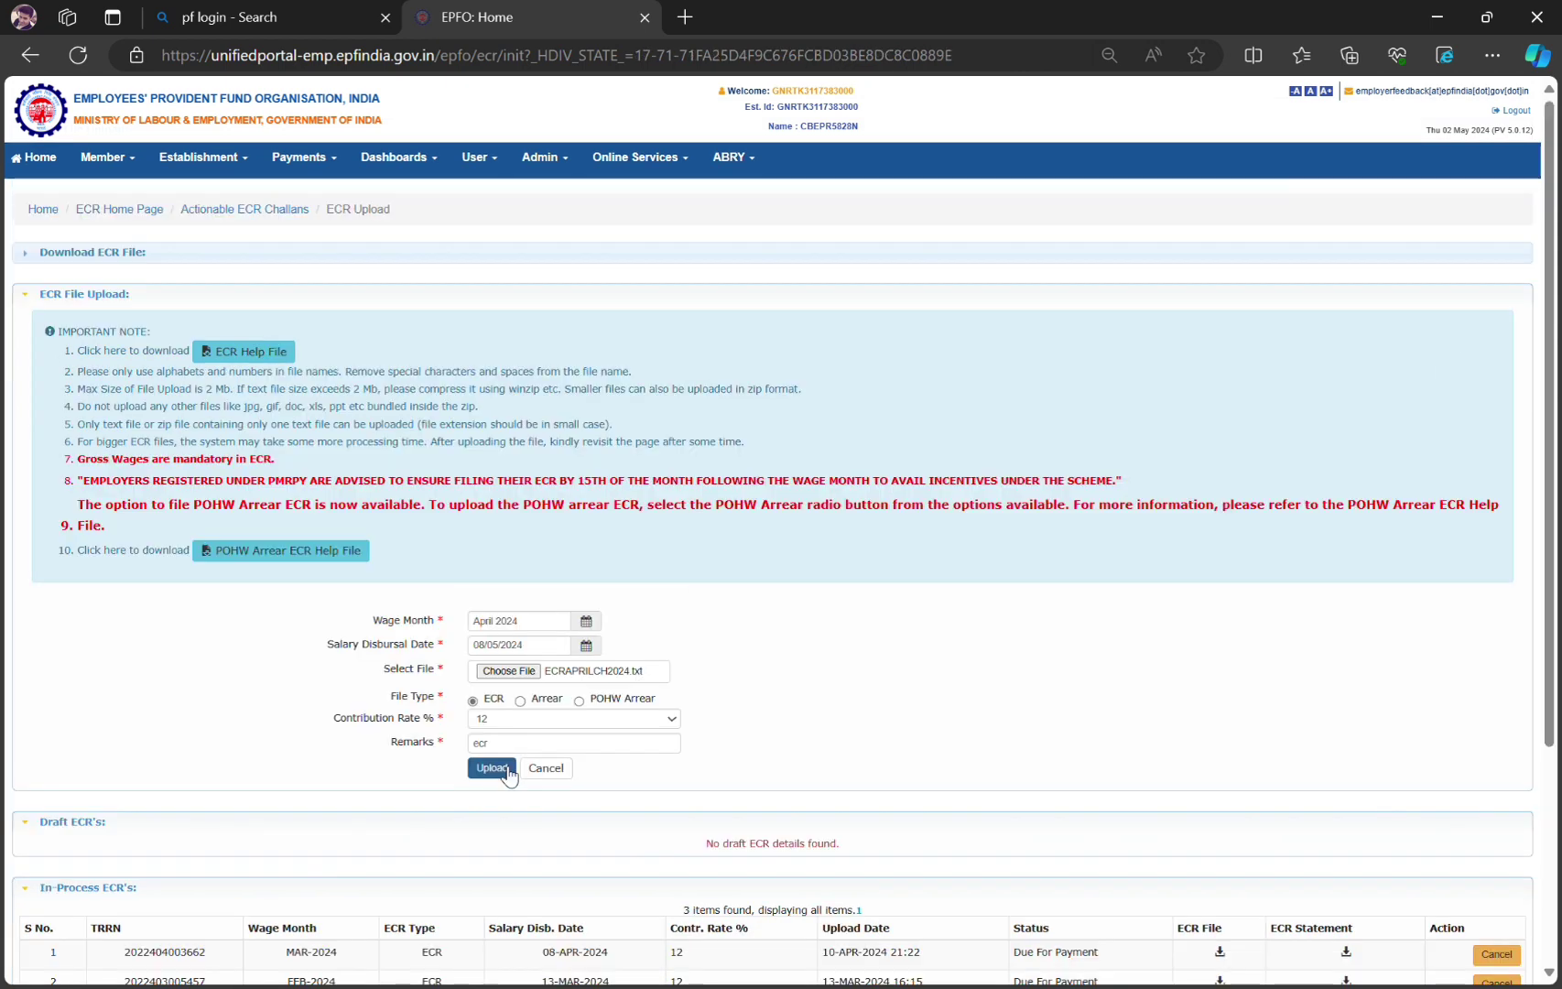
{"action": "left_click", "coordinate": [494, 769]}
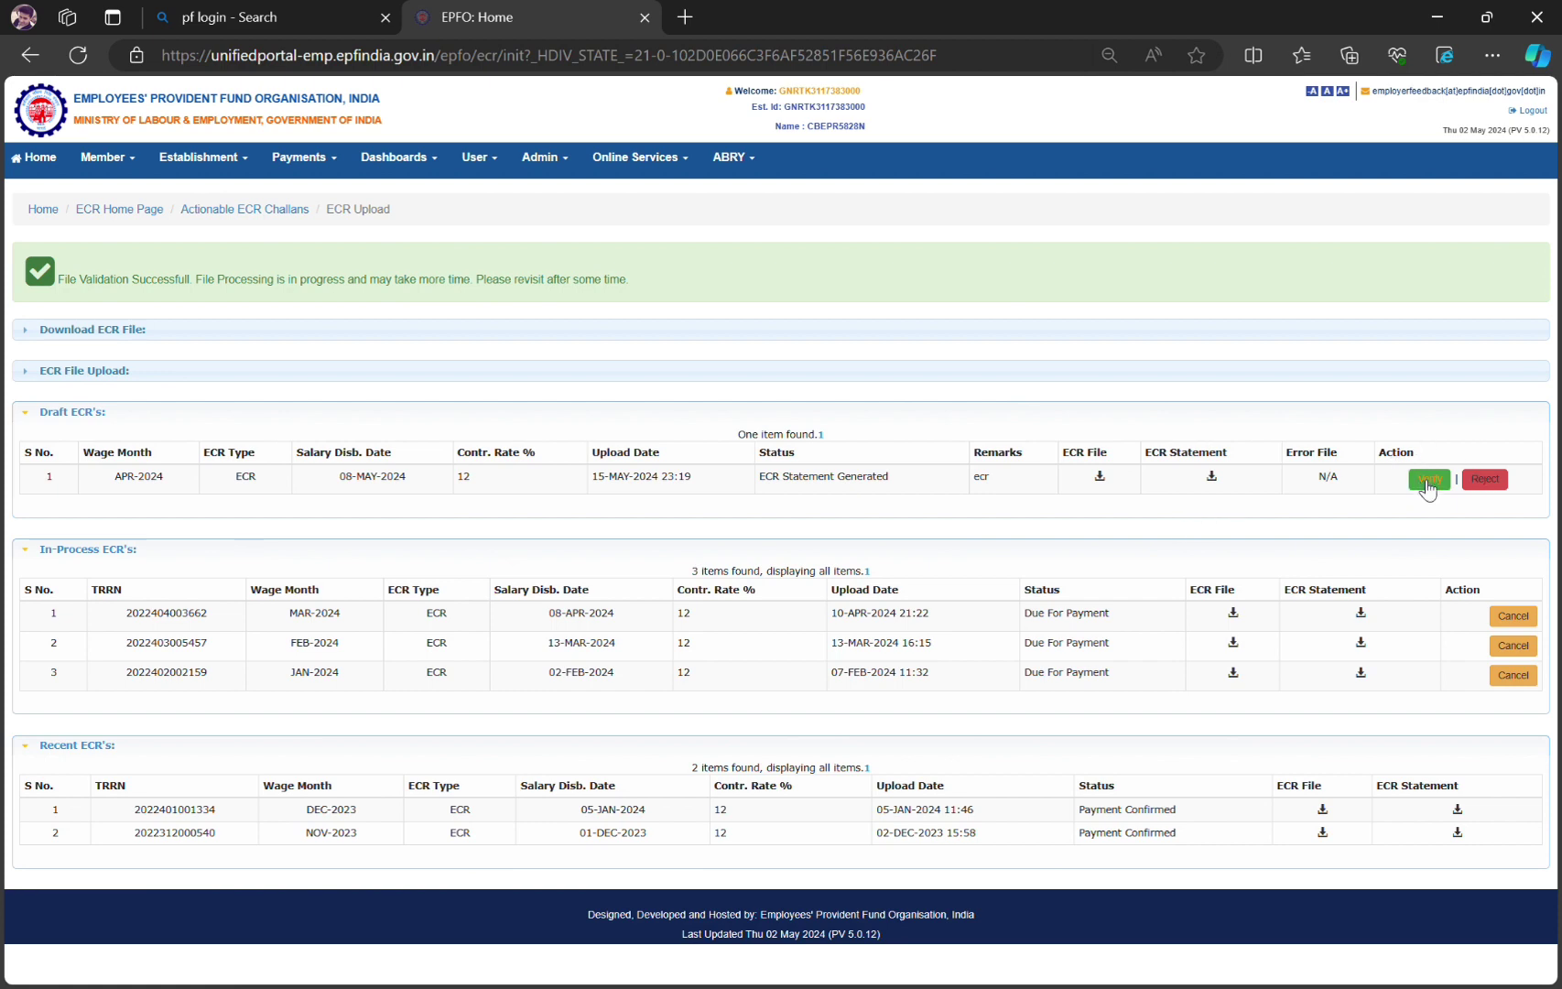
{"action": "left_click", "coordinate": [1426, 482]}
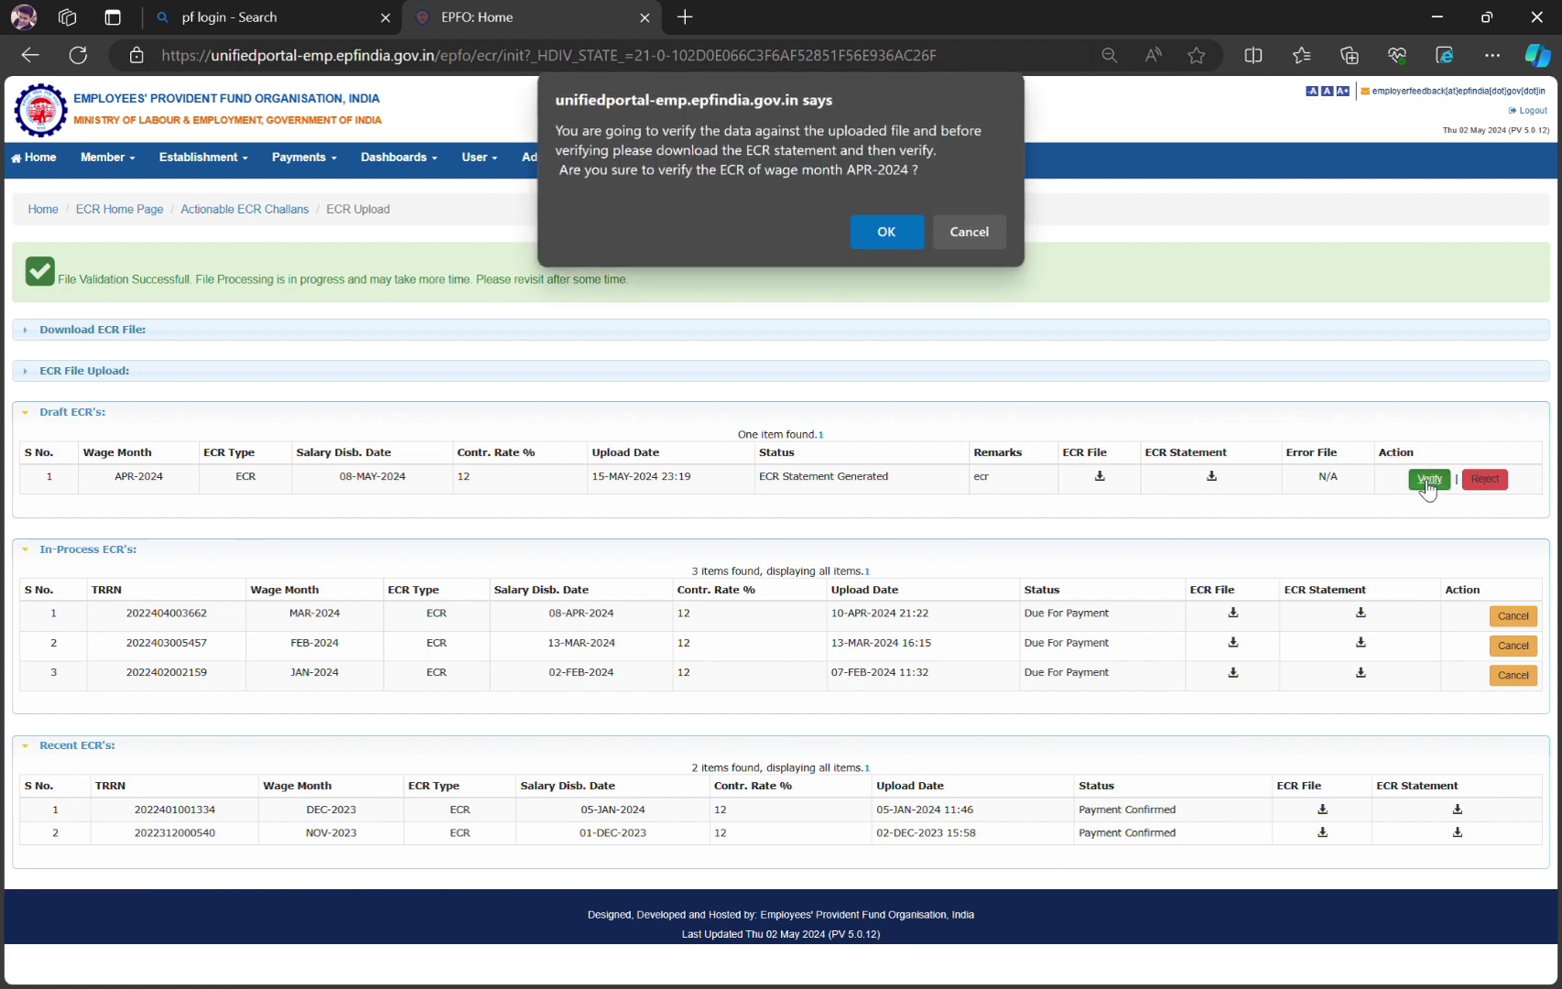
{"action": "left_click", "coordinate": [890, 229]}
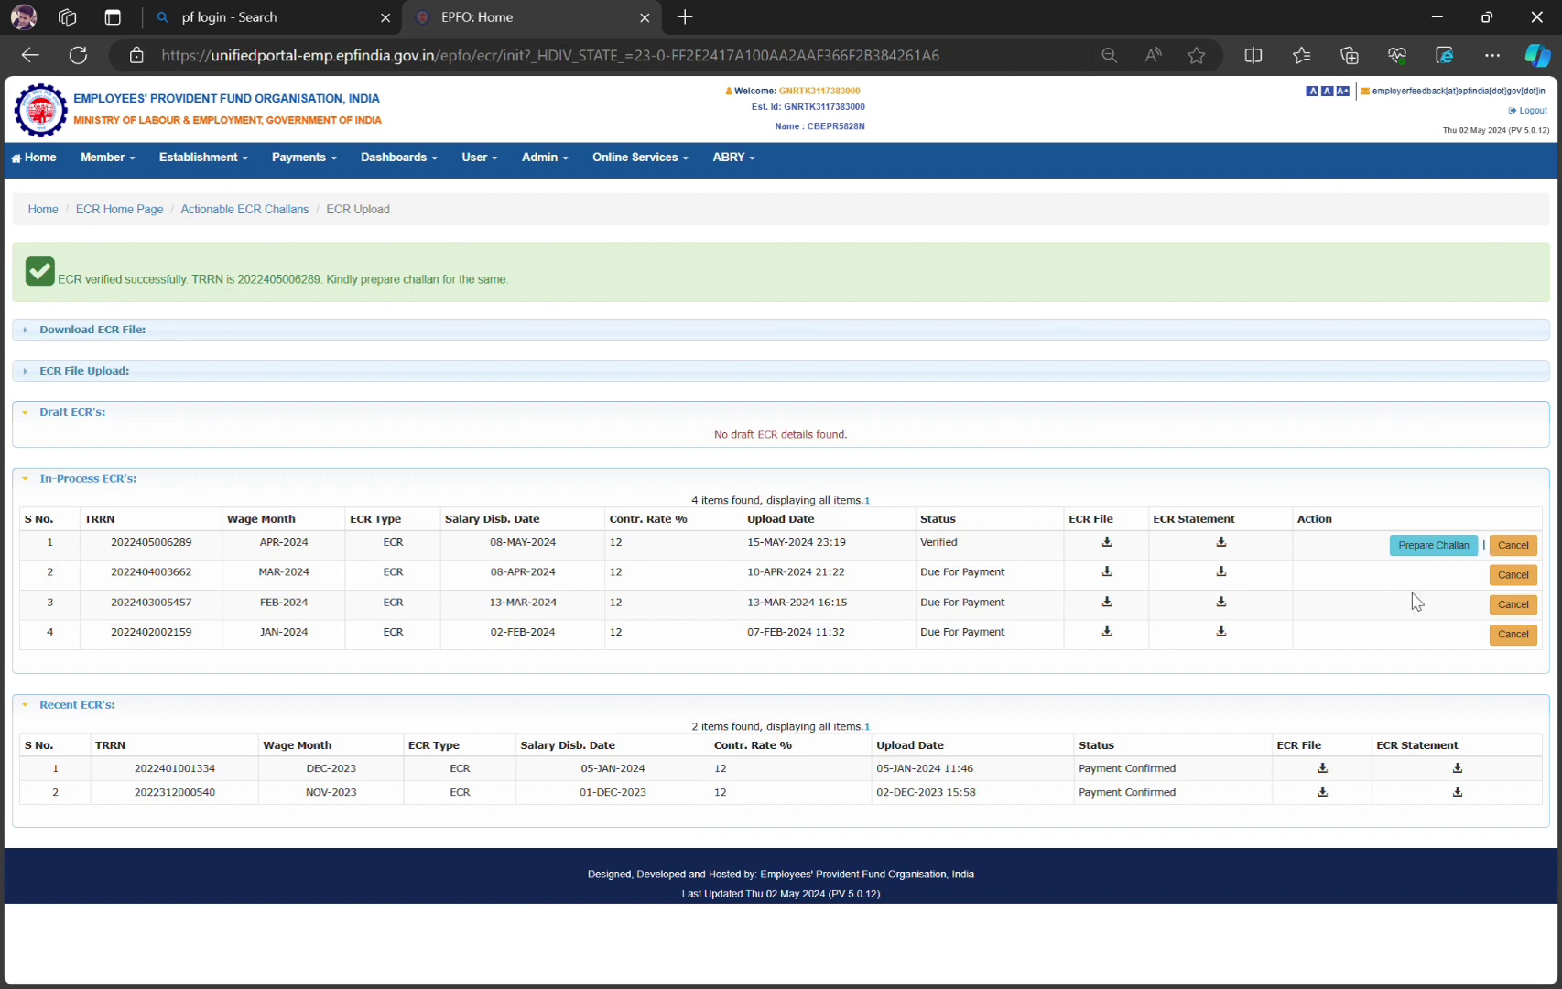
Prepare the APR-2024 challan, entering 5 total employees, 0 excluded employees and 0 gross wages for excluded employees
{"action": "left_click", "coordinate": [1427, 552]}
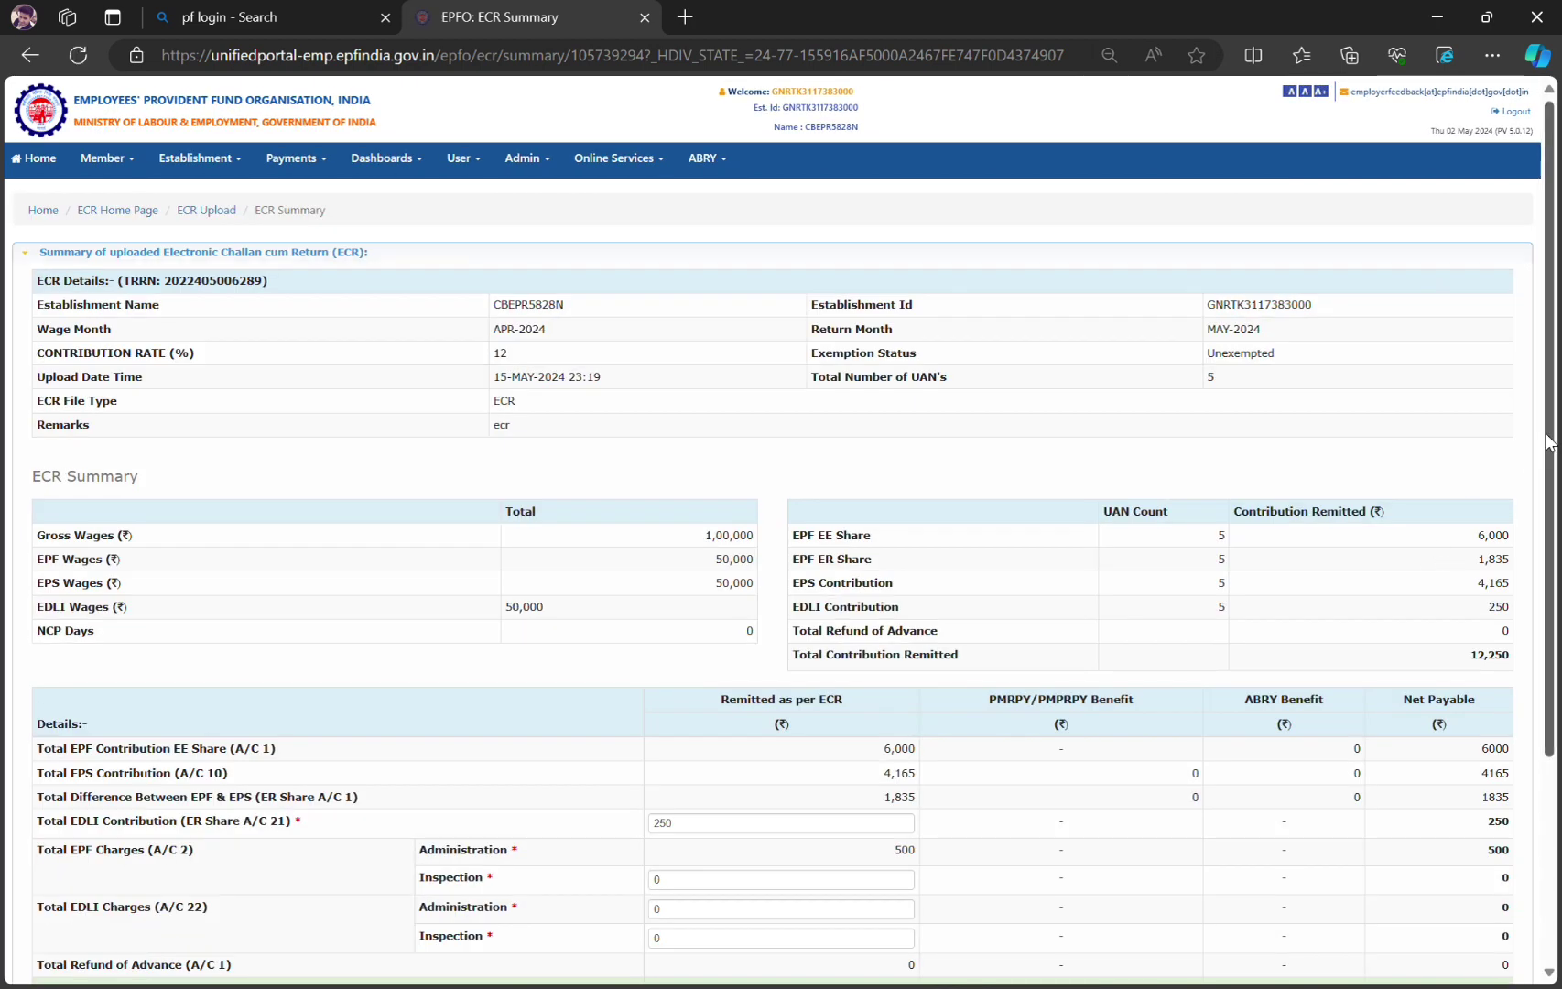
{"action": "left_click_drag", "start_coordinate": [1549, 443], "coordinate": [1545, 761]}
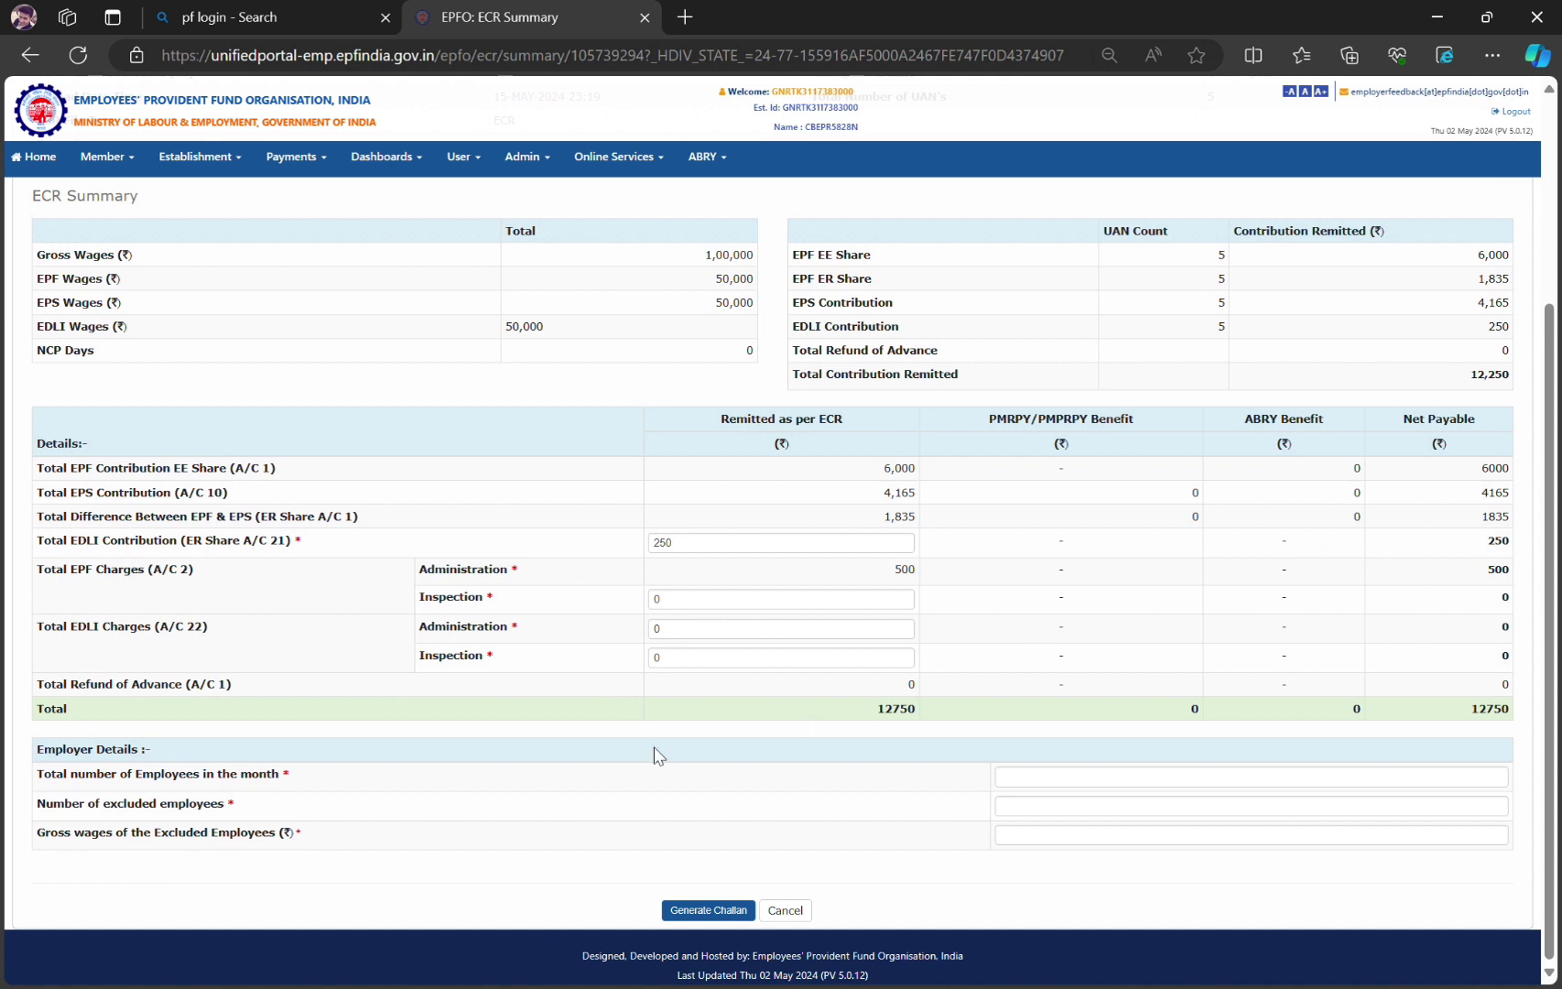
{"action": "left_click_drag", "start_coordinate": [85, 778], "coordinate": [332, 787]}
{"action": "left_click", "coordinate": [1140, 784]}
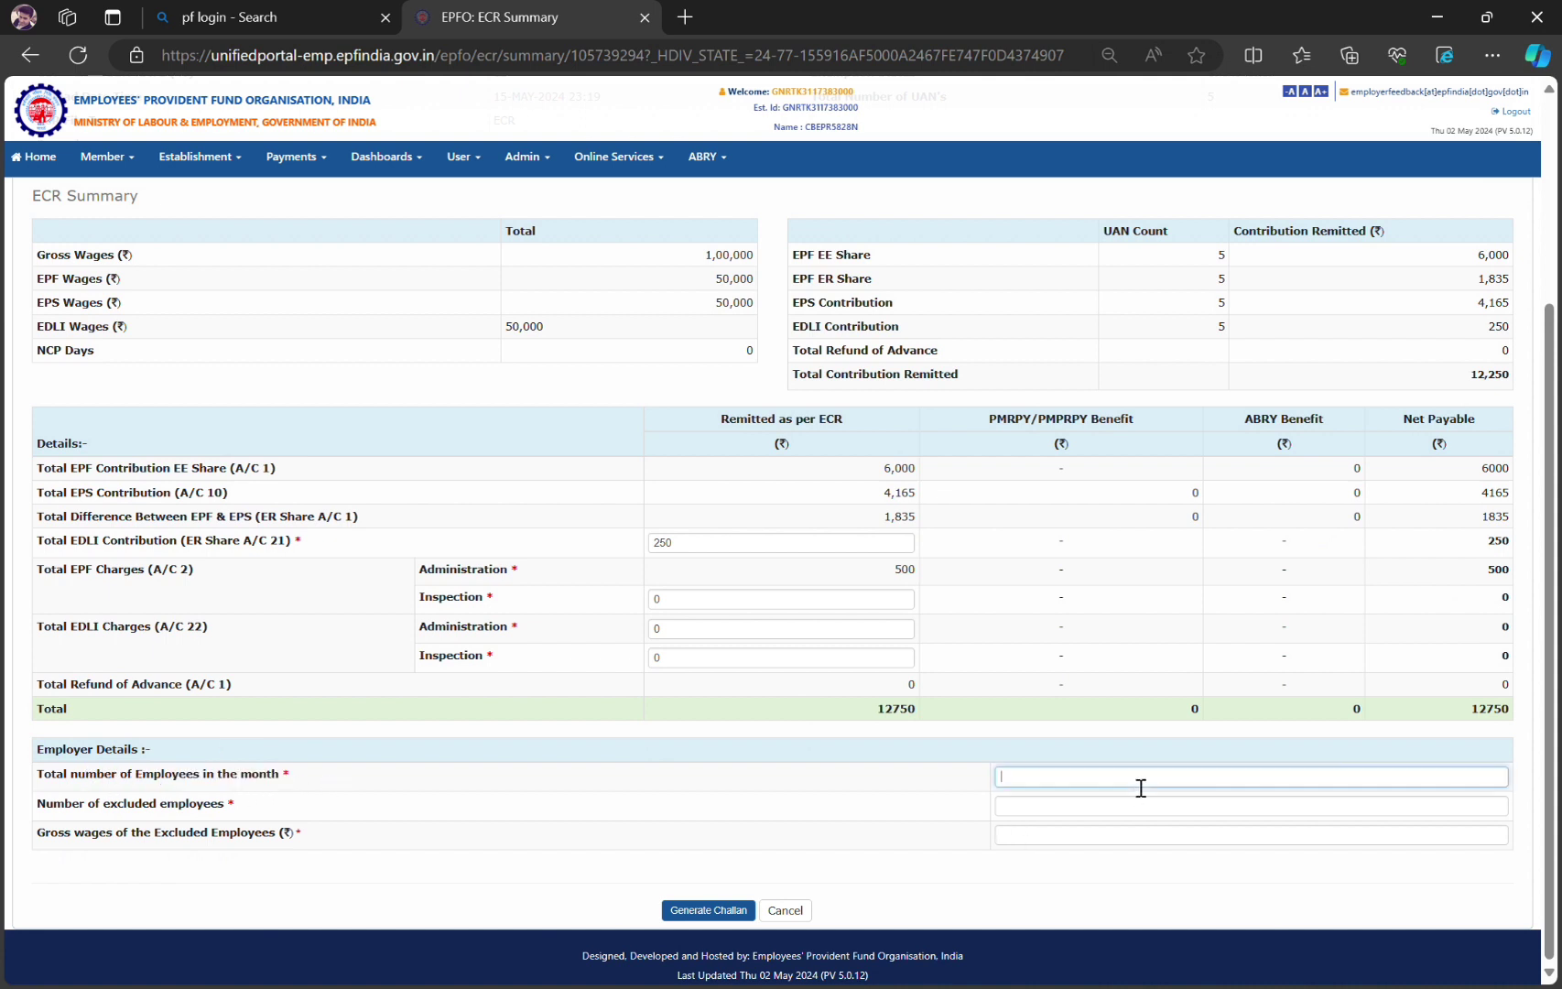
{"action": "type", "text": "5"}
{"action": "left_click", "coordinate": [1119, 816]}
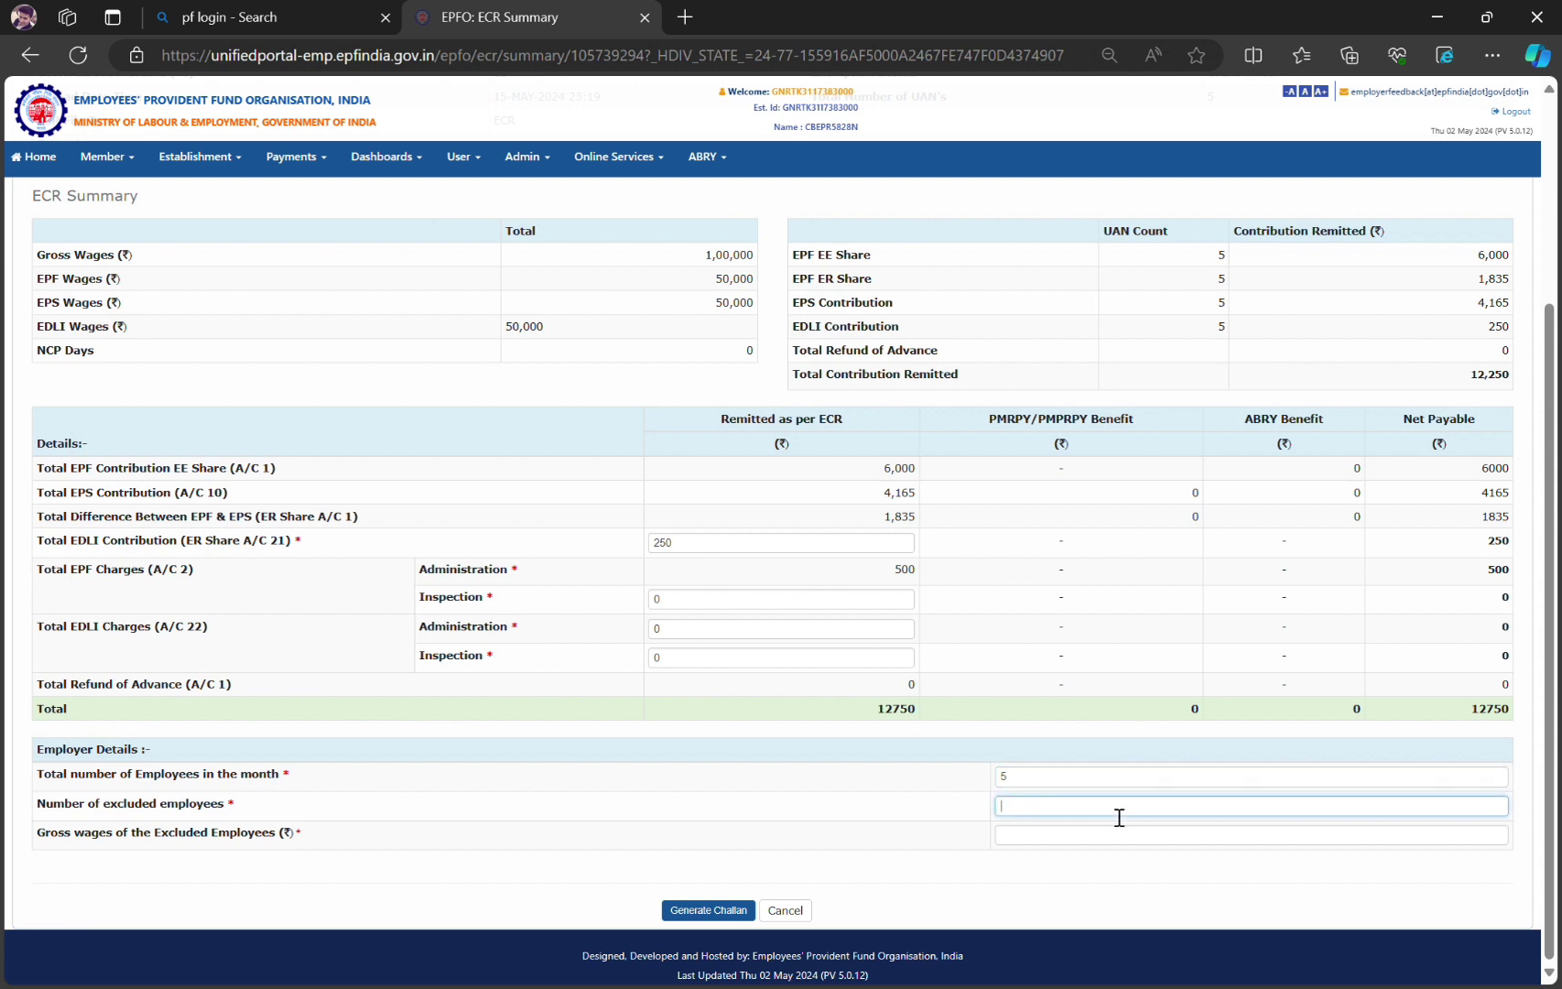
{"action": "type", "text": "0"}
{"action": "left_click", "coordinate": [1194, 861]}
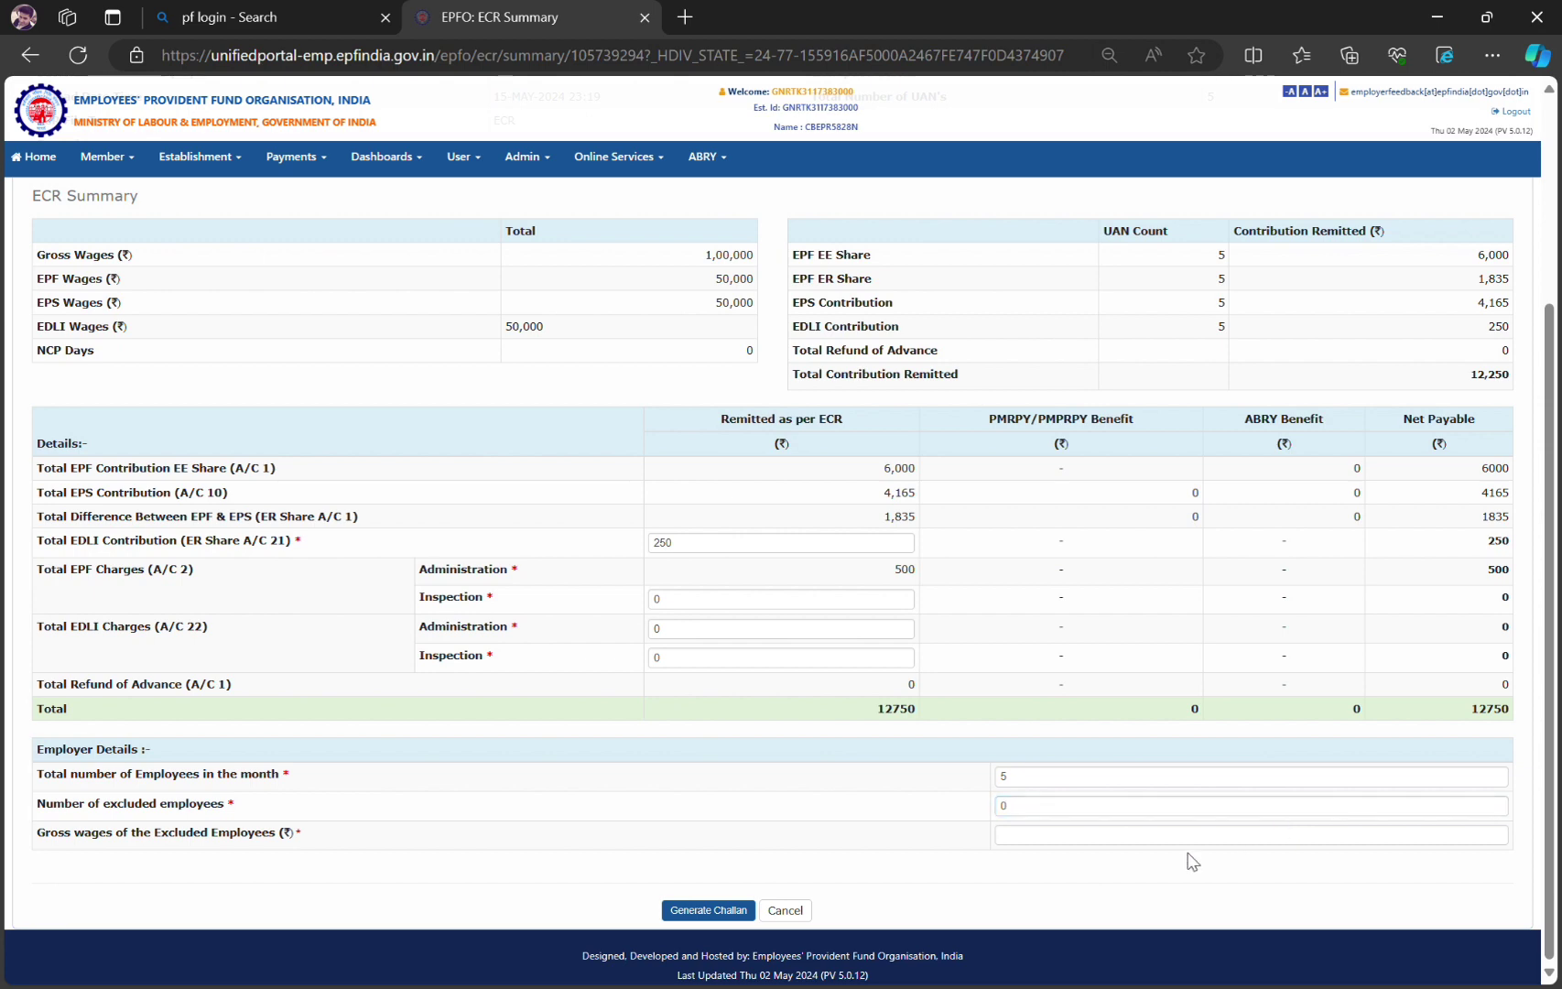
{"action": "left_click", "coordinate": [1129, 842]}
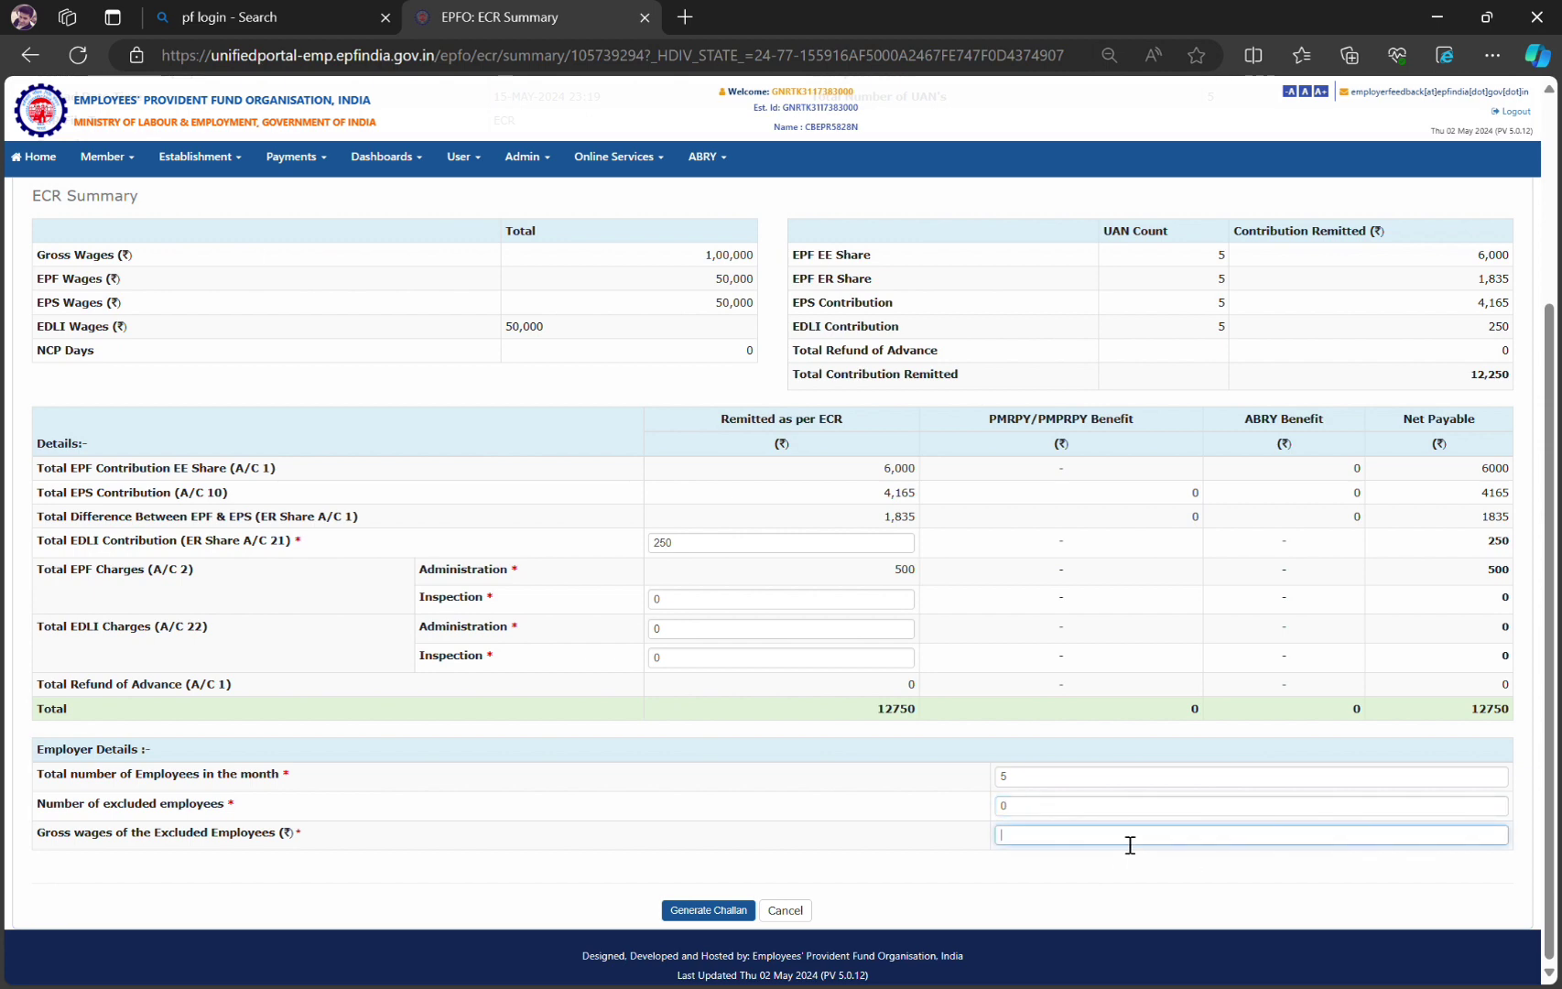
{"action": "type", "text": "0"}
{"action": "left_click", "coordinate": [1092, 904]}
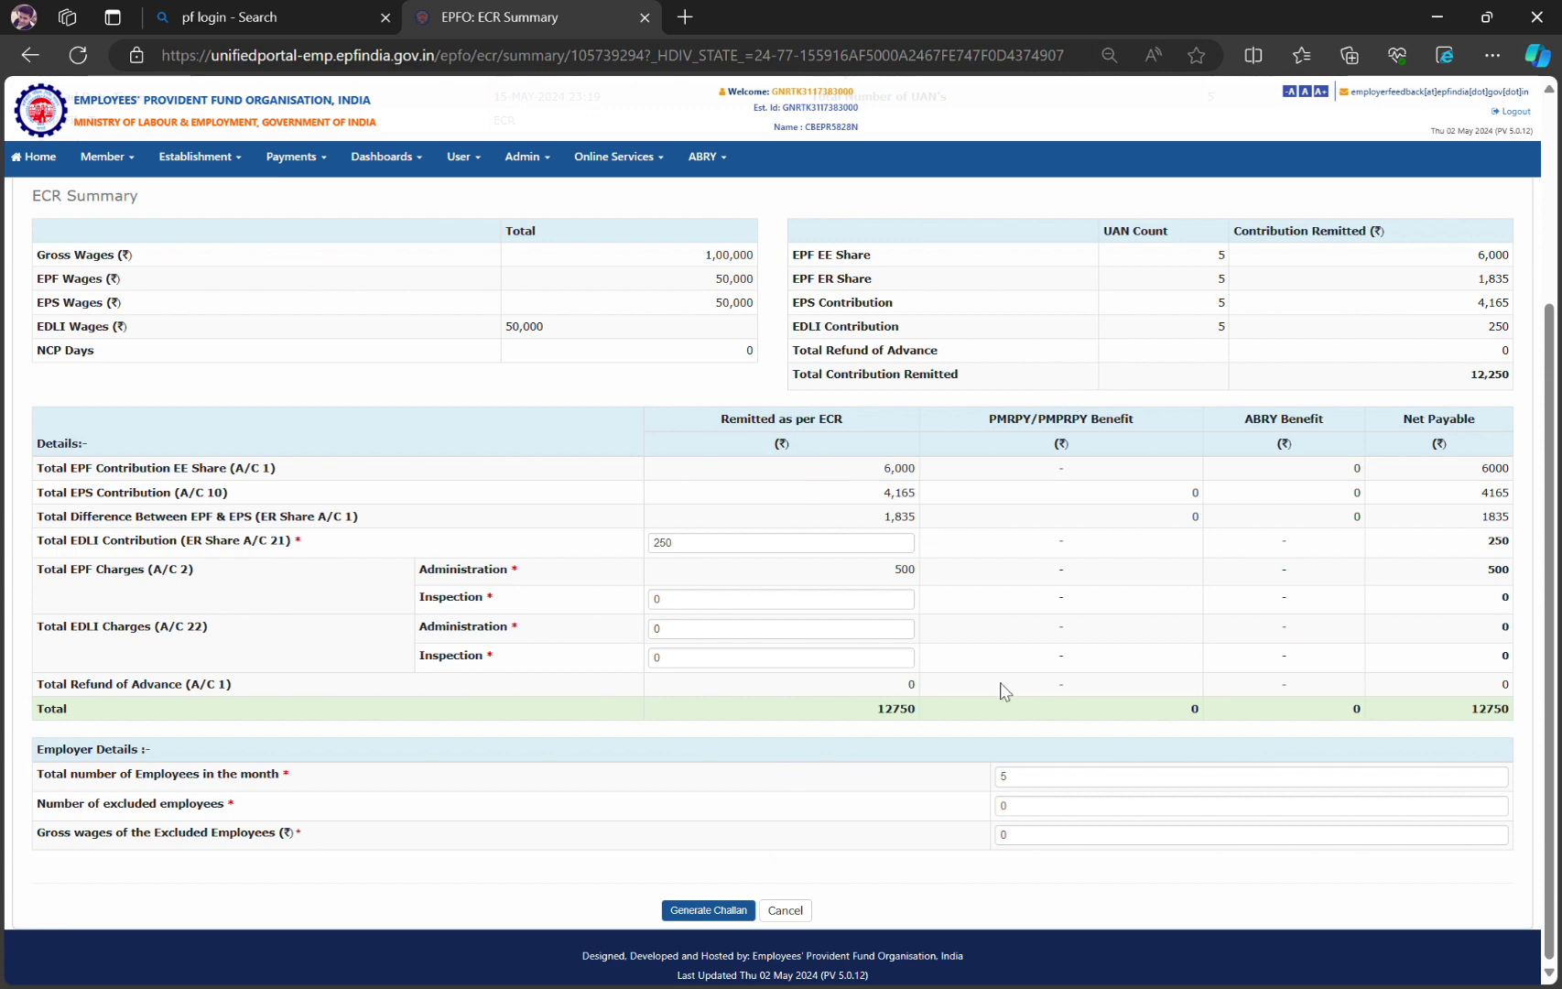
Review the EPF, EPS and EDLI contribution rows in the ECR summary, including the EDLI amount under A/C 21
{"action": "left_click_drag", "start_coordinate": [70, 467], "coordinate": [291, 483]}
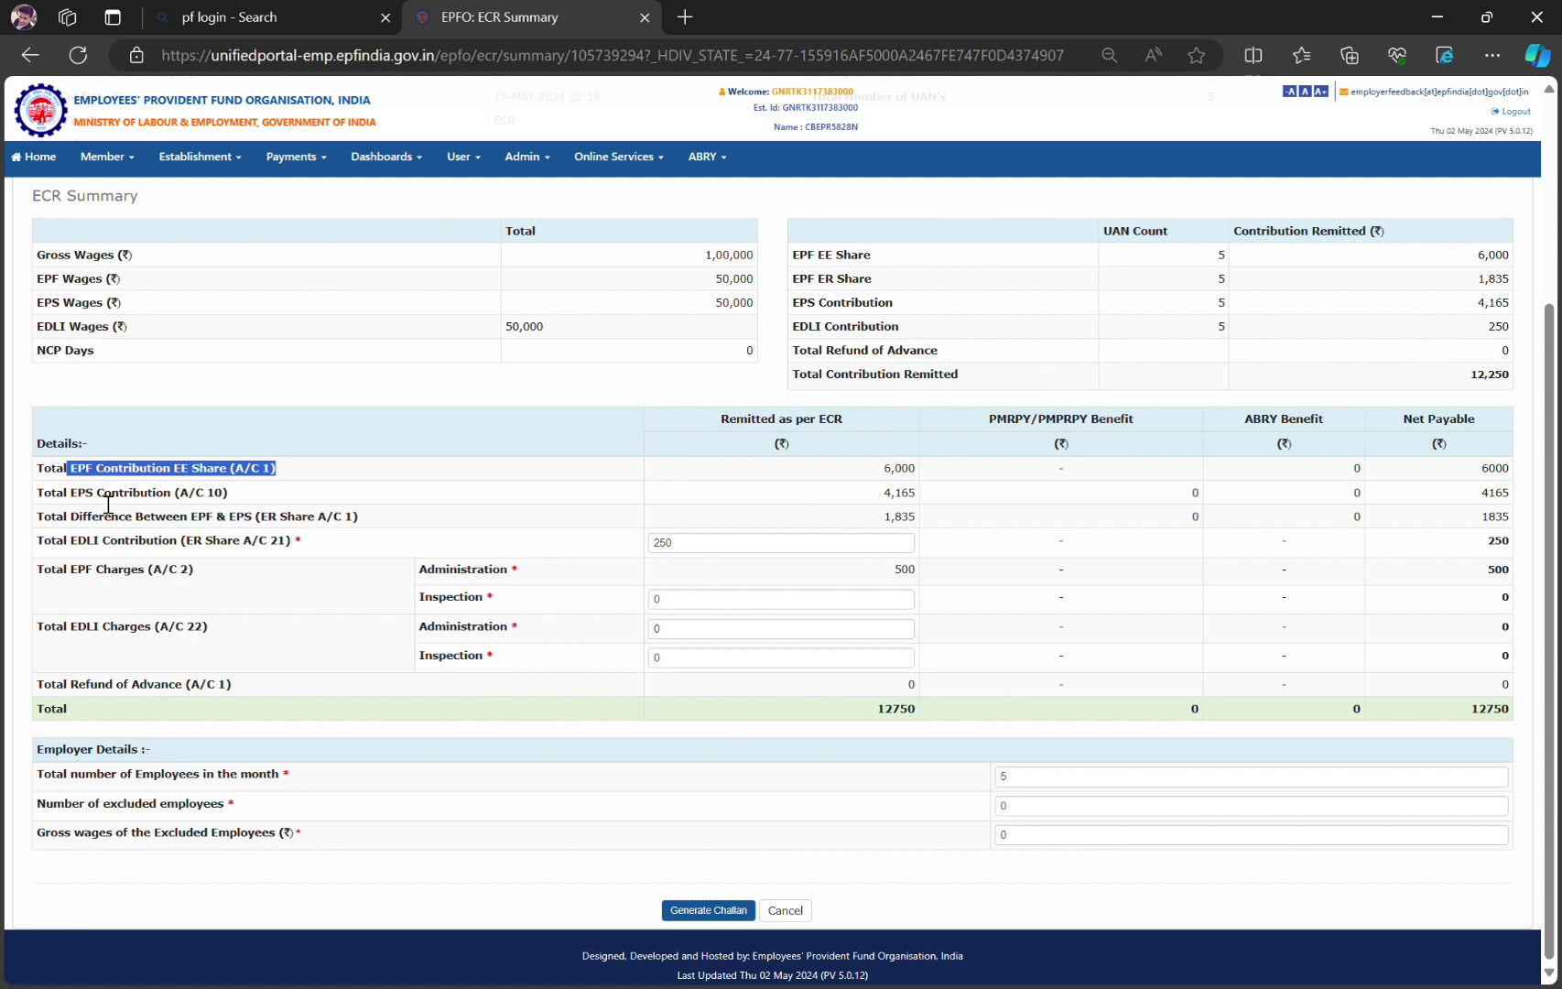
{"action": "left_click_drag", "start_coordinate": [892, 492], "coordinate": [575, 488]}
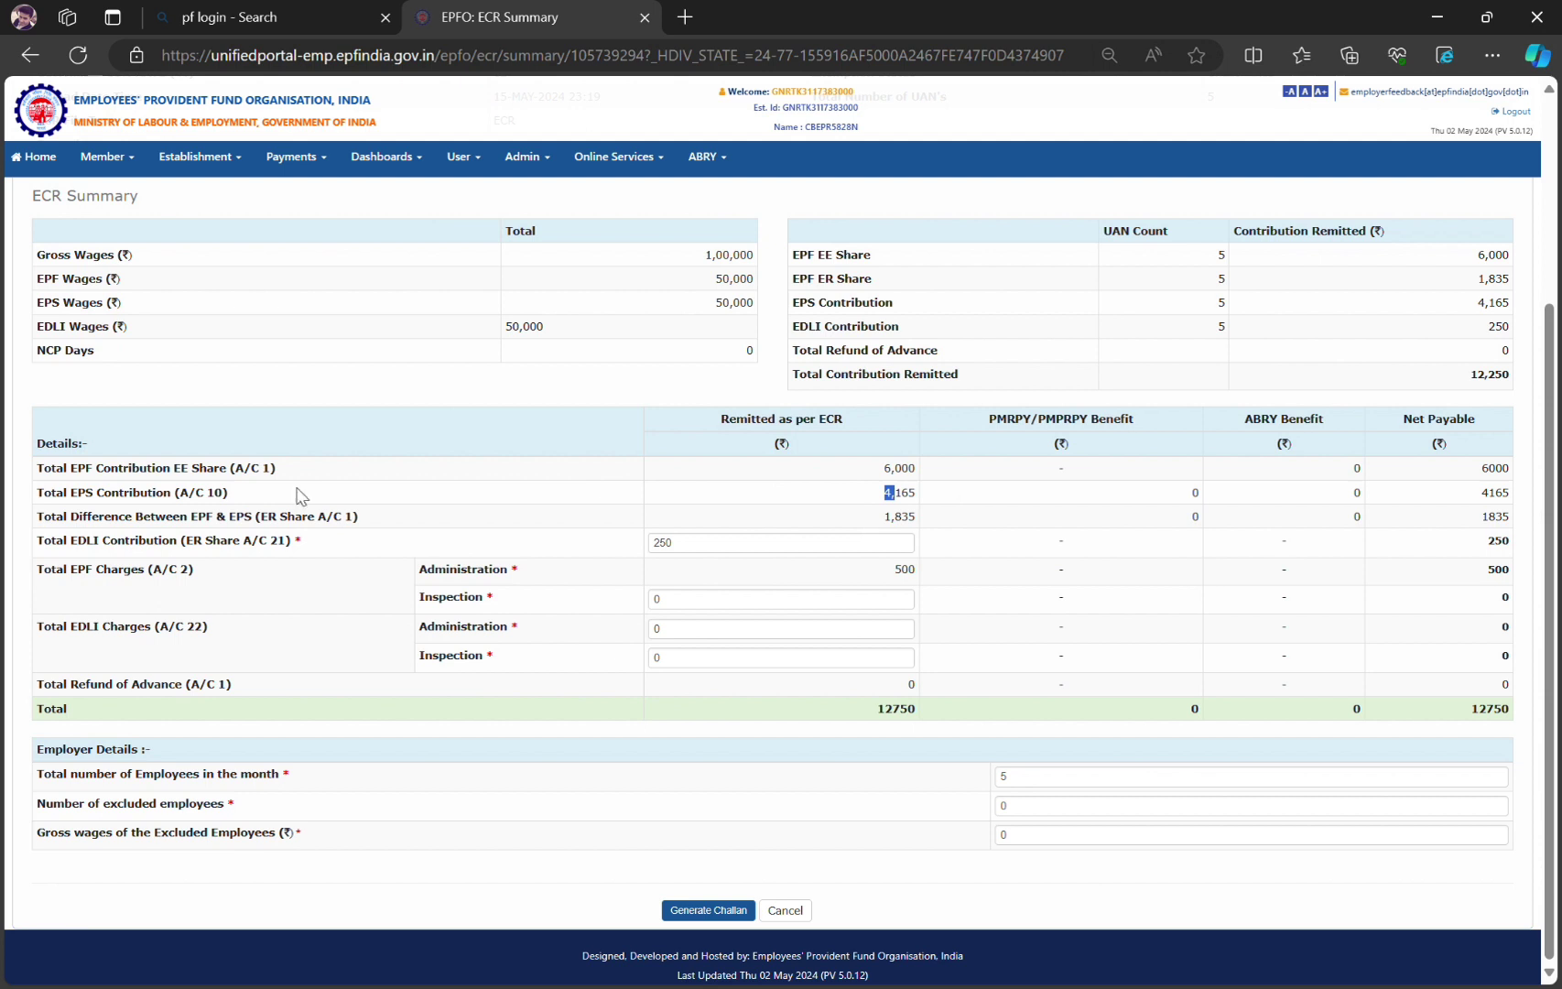
{"action": "left_click_drag", "start_coordinate": [69, 541], "coordinate": [170, 555]}
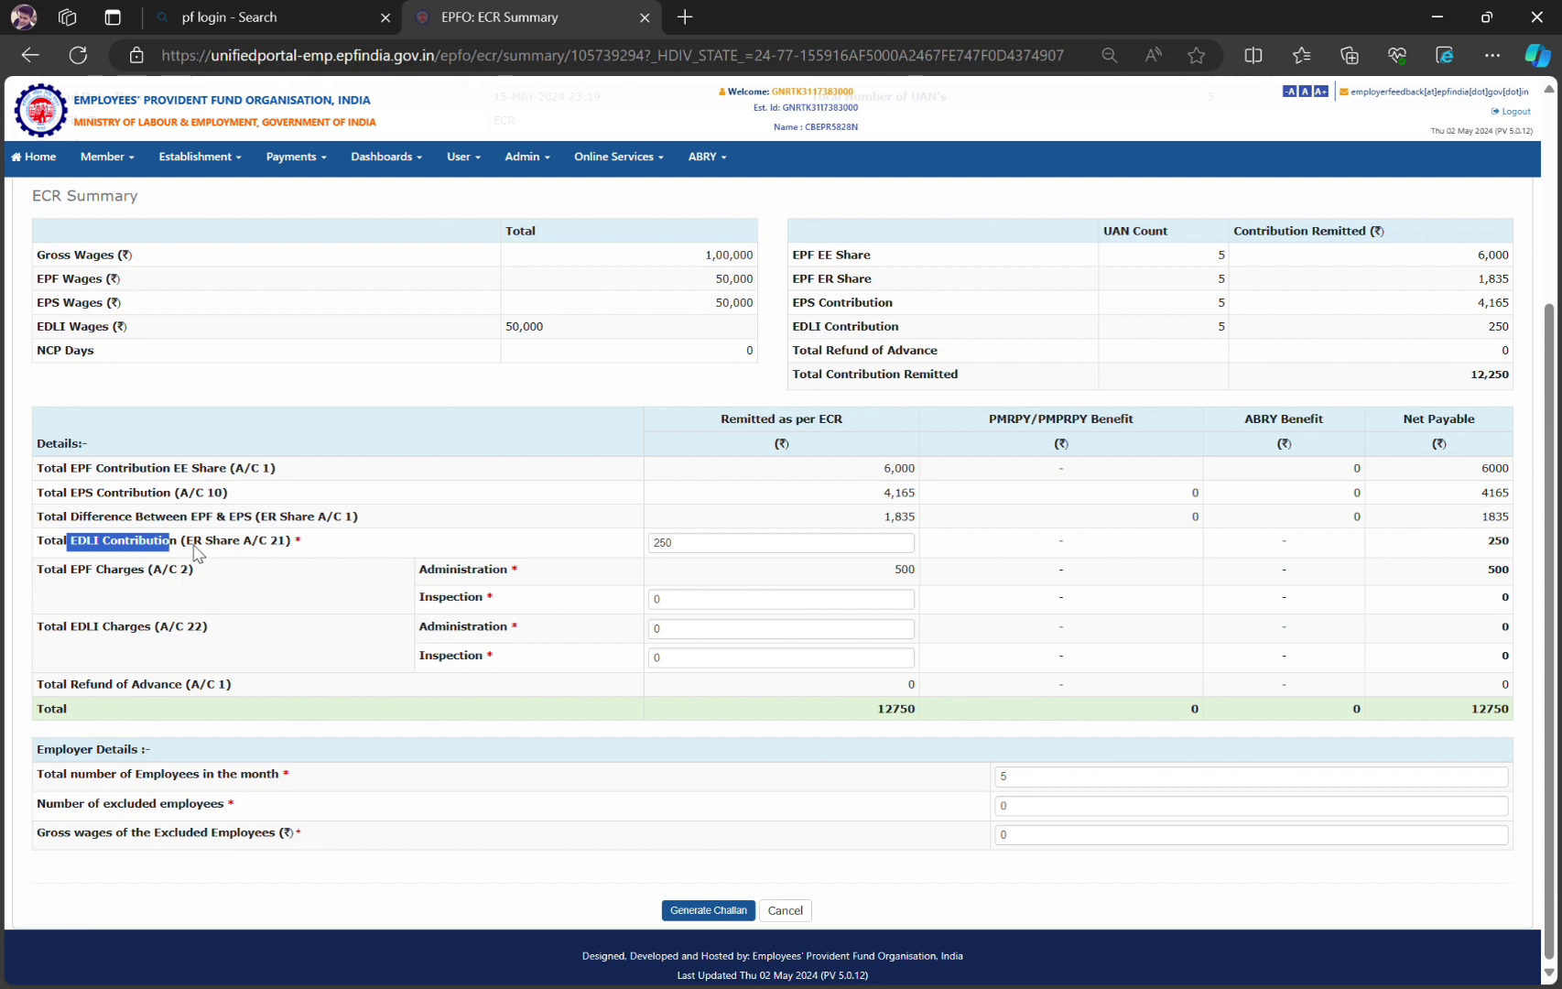
{"action": "left_click", "coordinate": [713, 545]}
{"action": "double_click", "coordinate": [665, 546]}
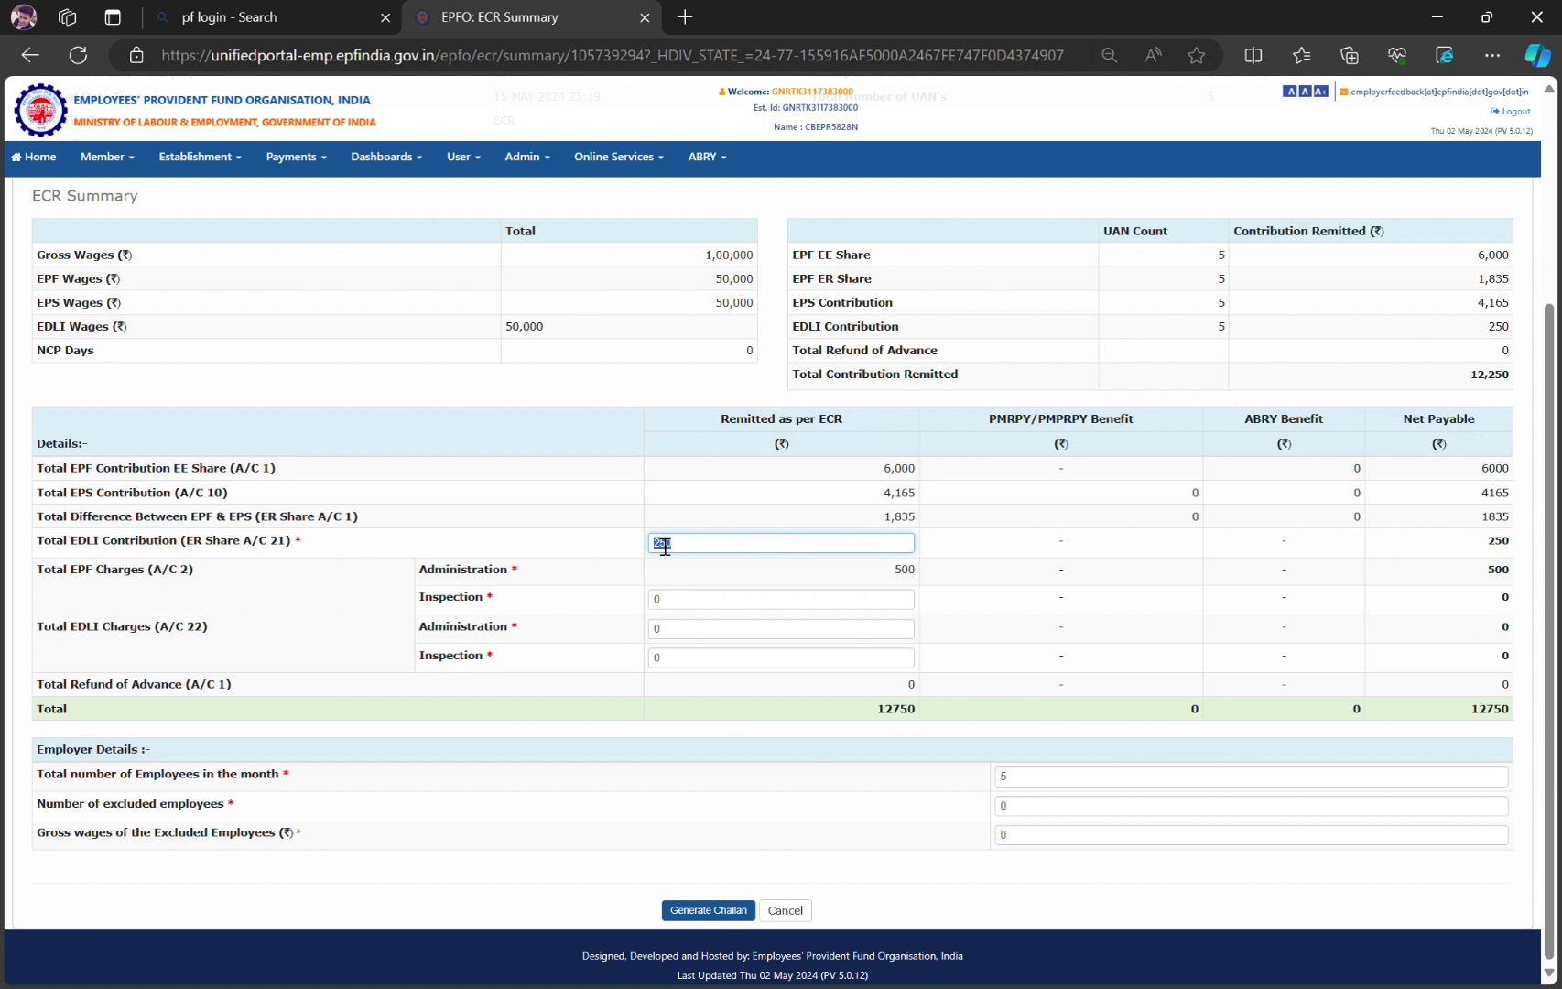
{"action": "left_click_drag", "start_coordinate": [56, 541], "coordinate": [631, 553]}
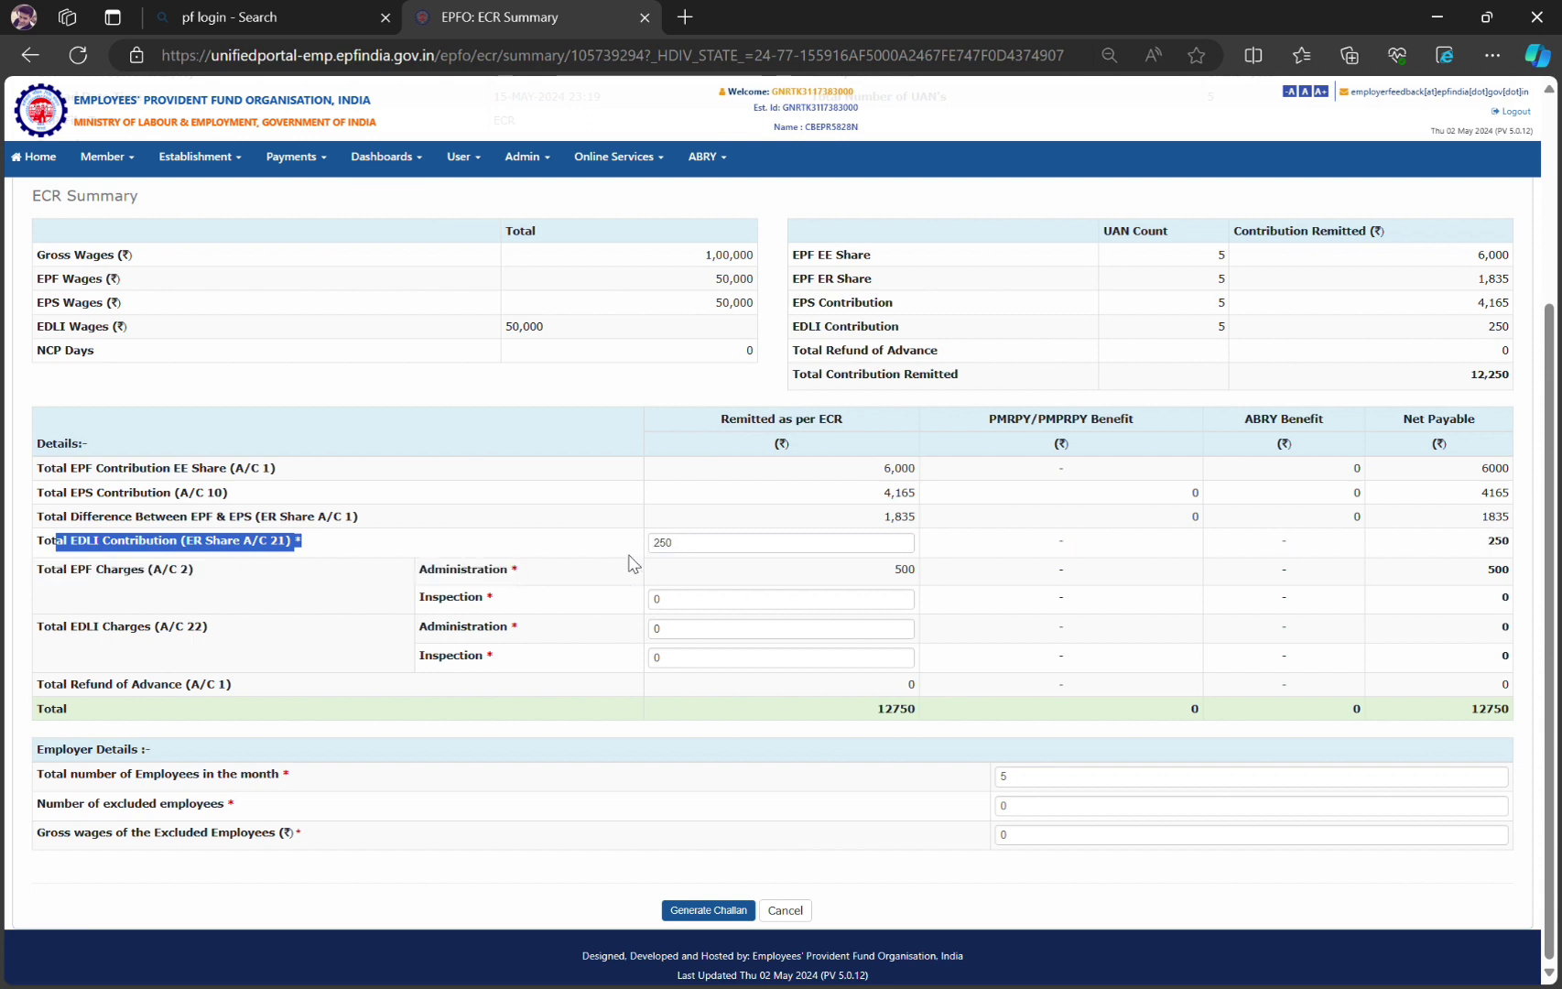
{"action": "left_click", "coordinate": [735, 543]}
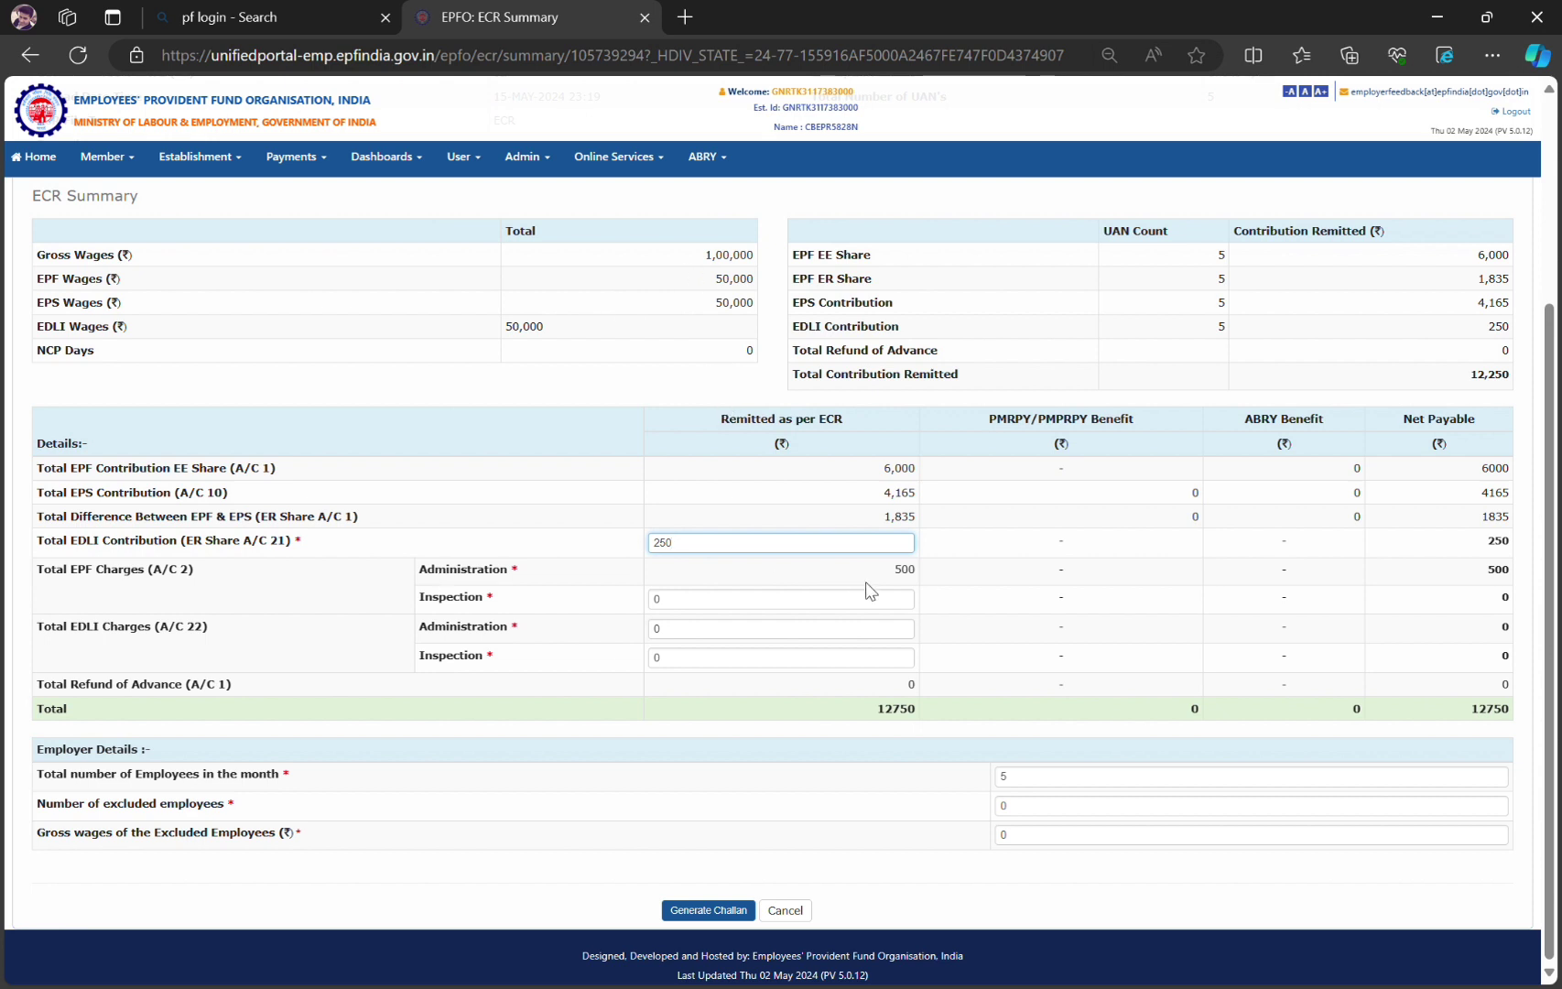
{"action": "left_click_drag", "start_coordinate": [77, 541], "coordinate": [398, 560]}
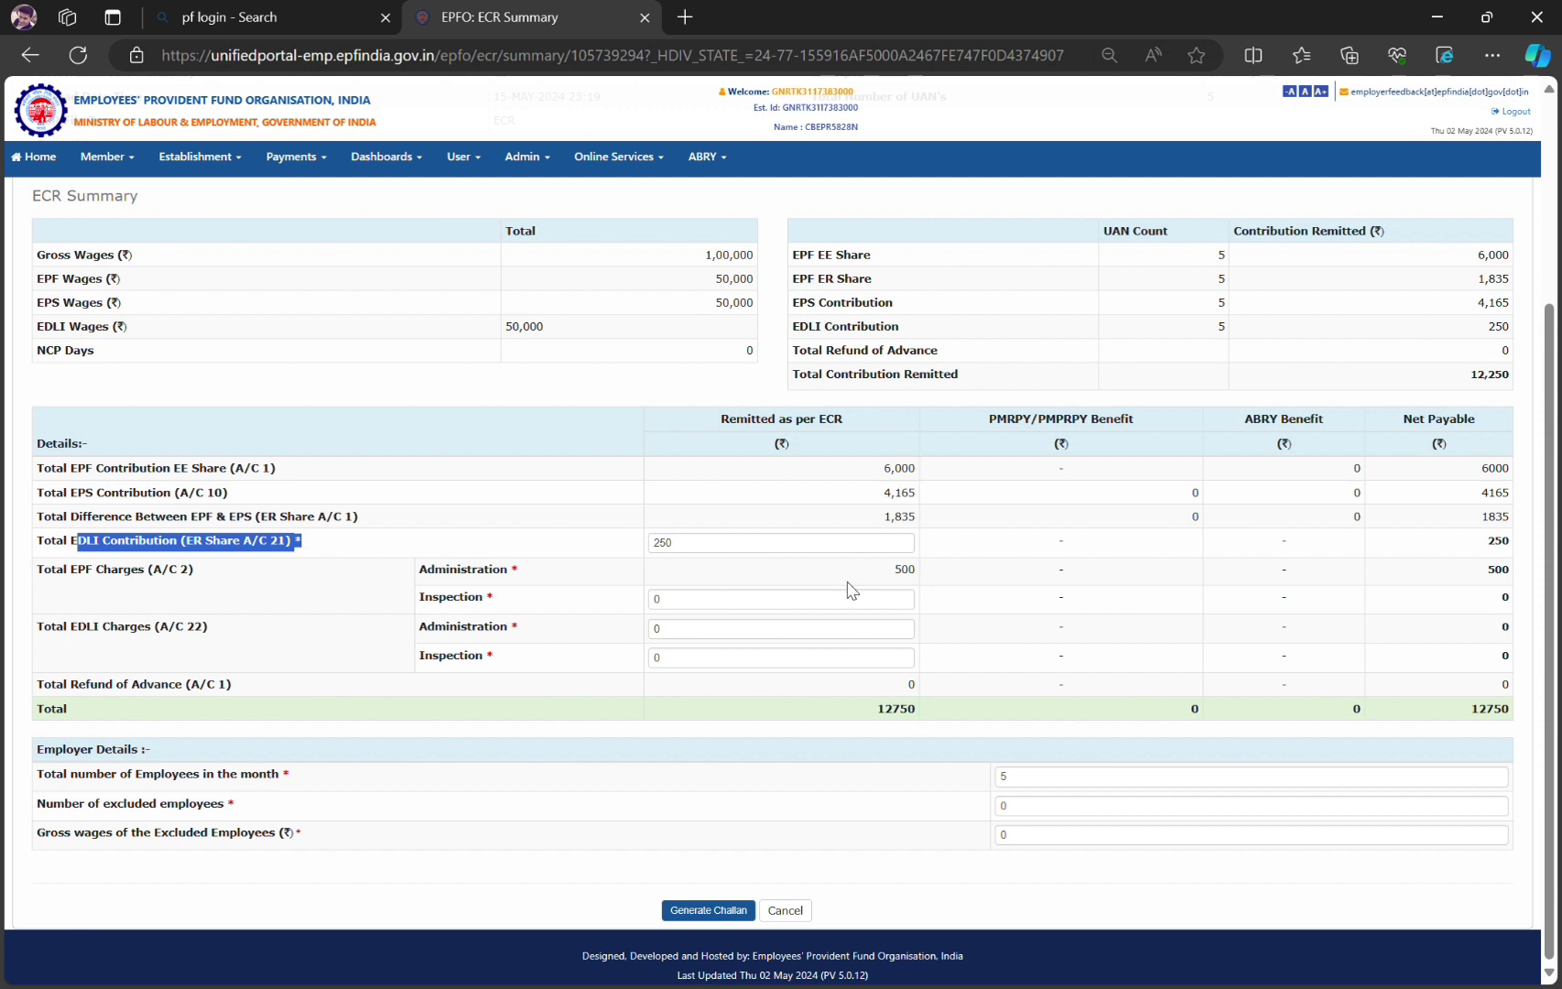
Generate the APR-2024 challan and finalize it for payment, accepting both confirmations
{"action": "left_click", "coordinate": [713, 911]}
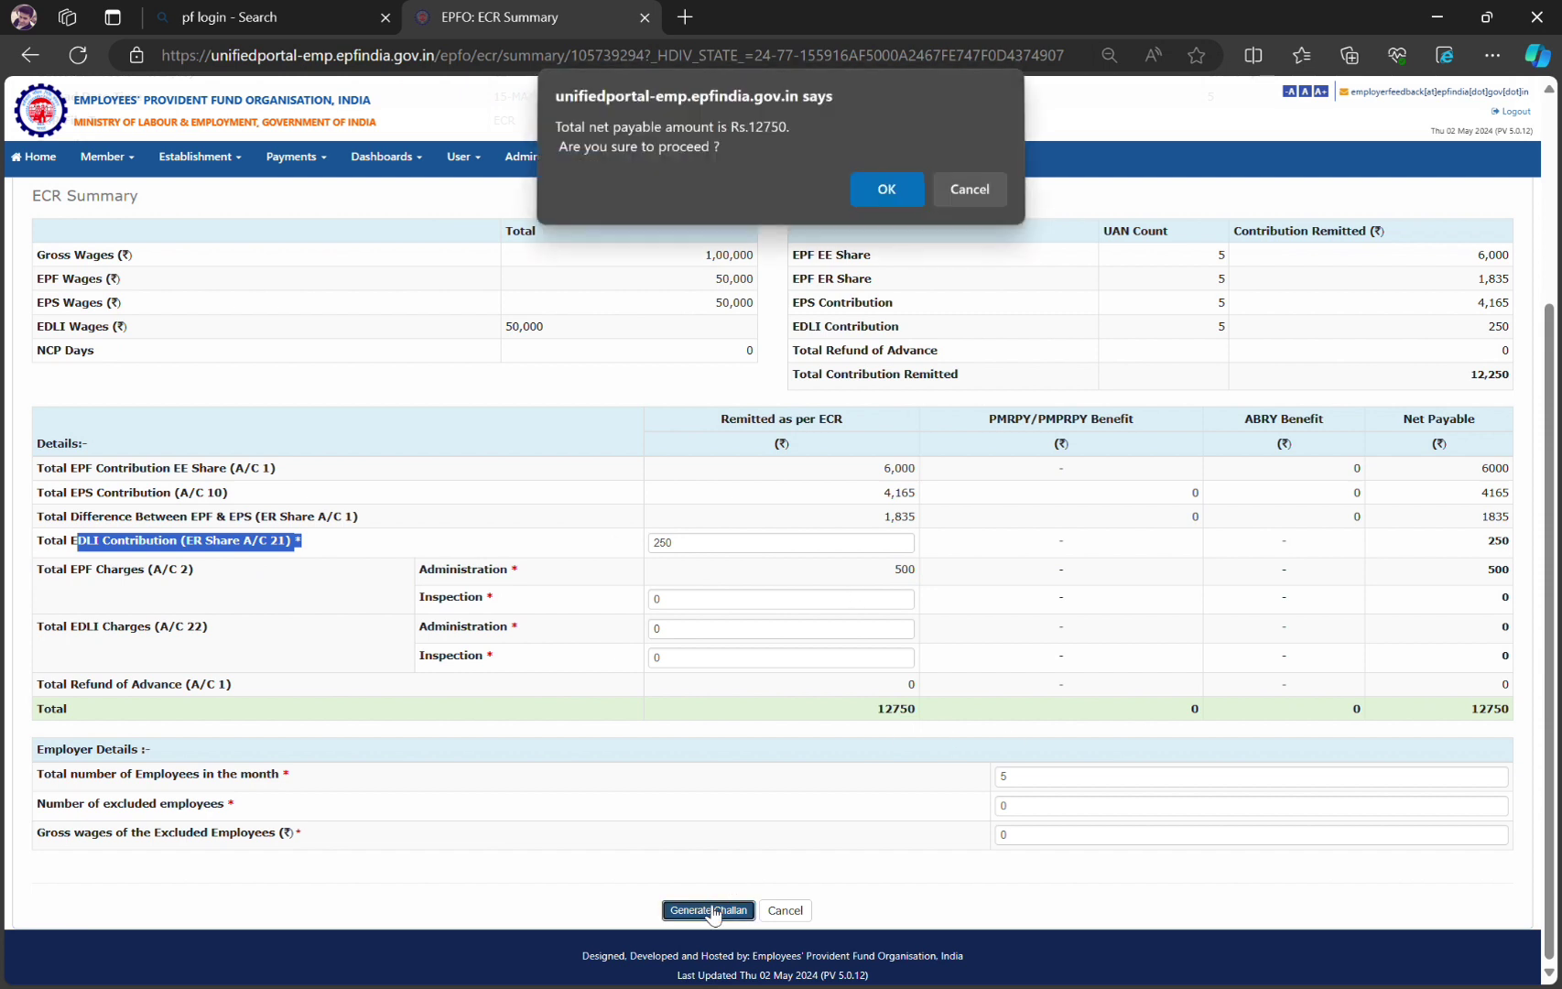
{"action": "left_click", "coordinate": [876, 194]}
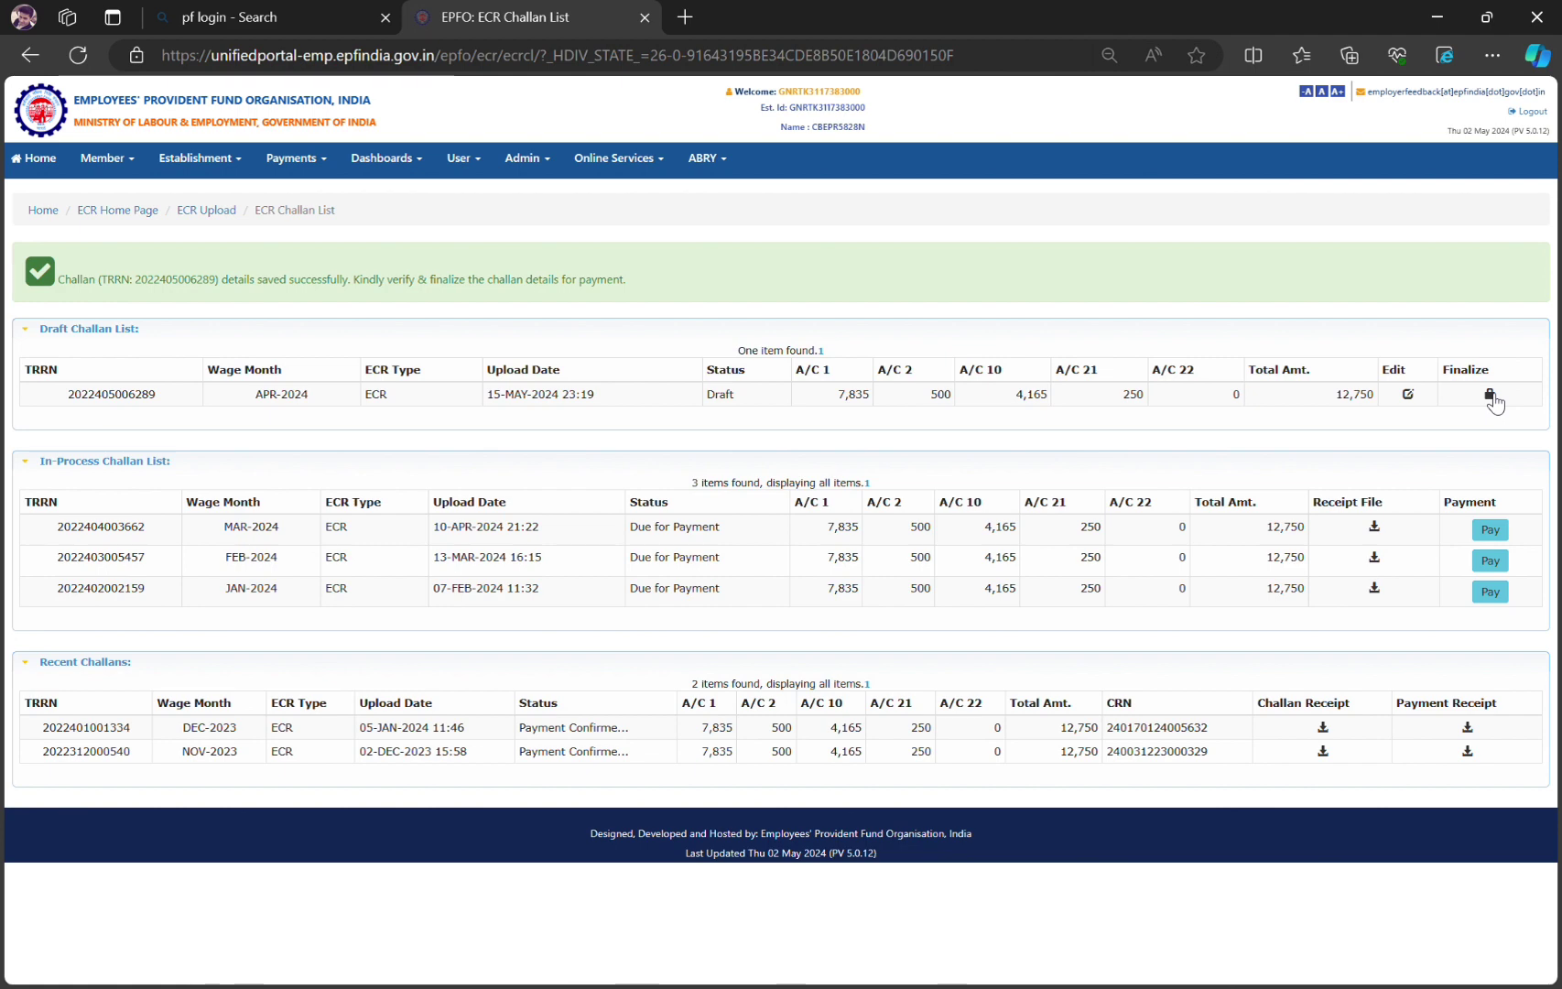
{"action": "left_click", "coordinate": [1489, 395]}
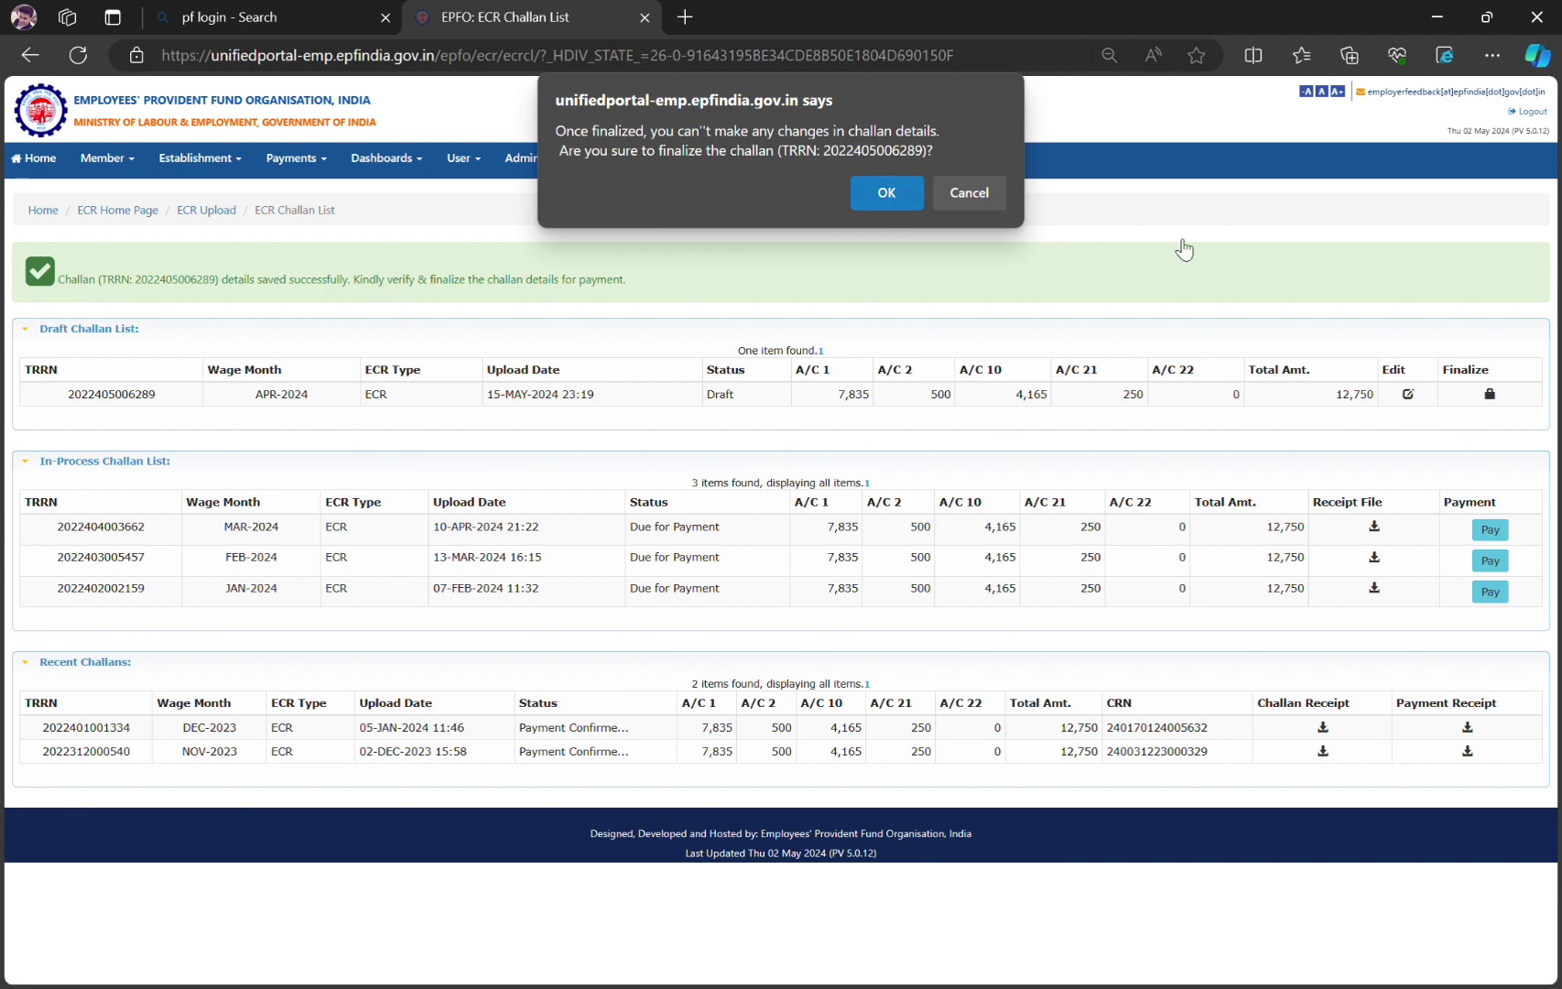
{"action": "left_click", "coordinate": [886, 192]}
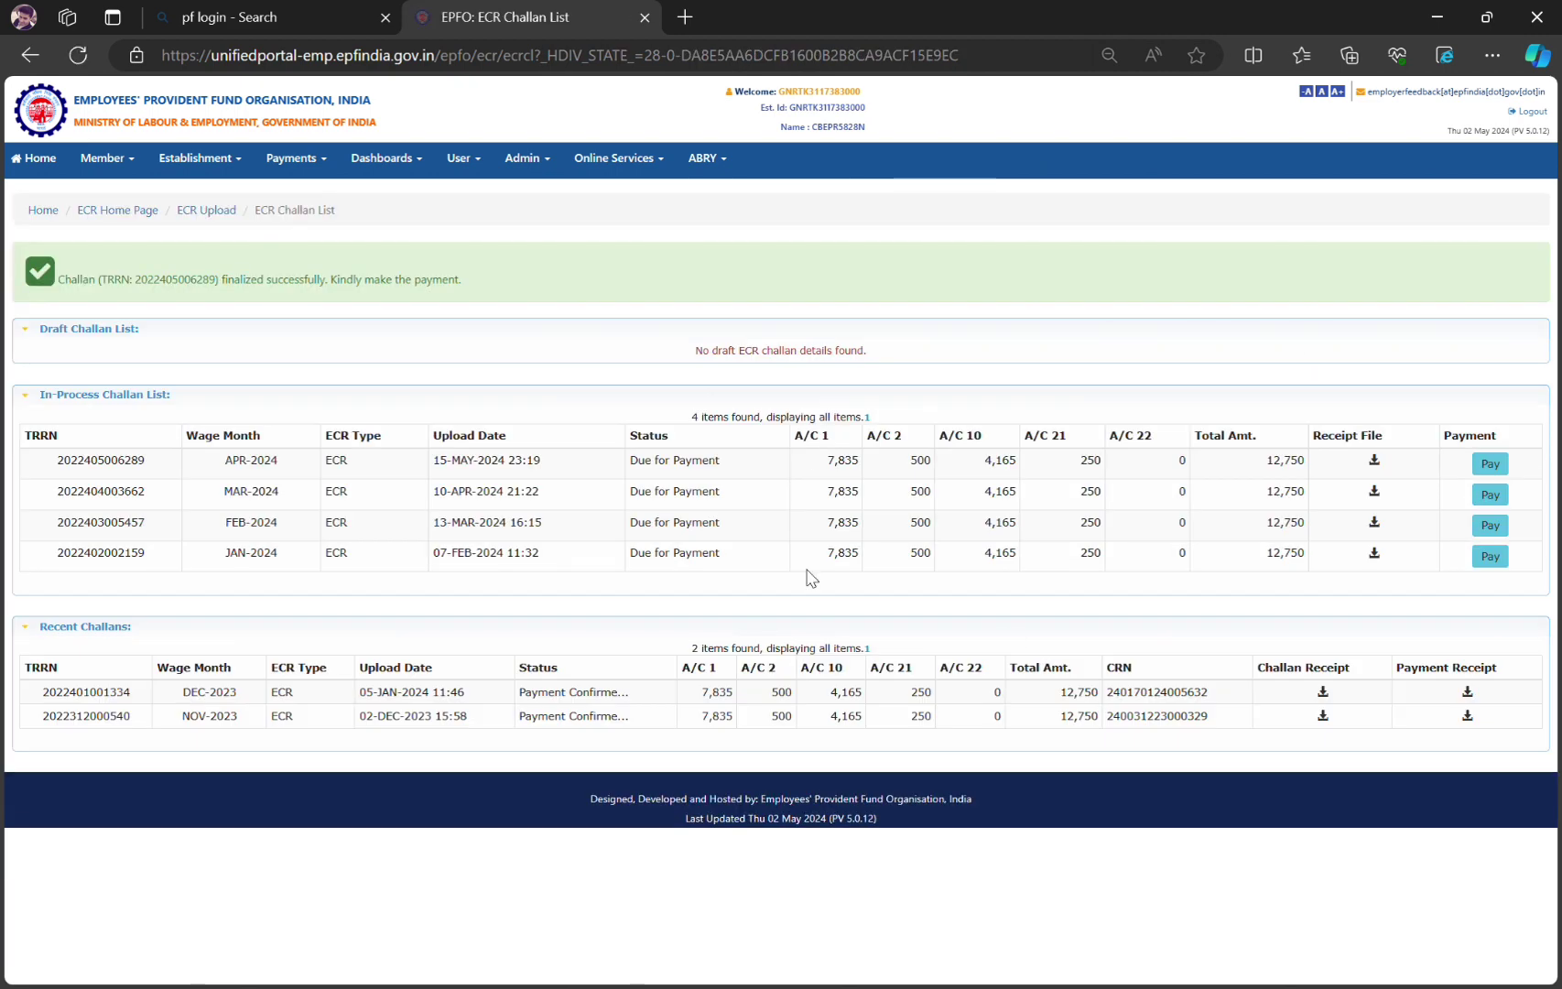
Open the payment options for the APR-2024 challan in the in-process challan list
{"action": "left_click", "coordinate": [1501, 475]}
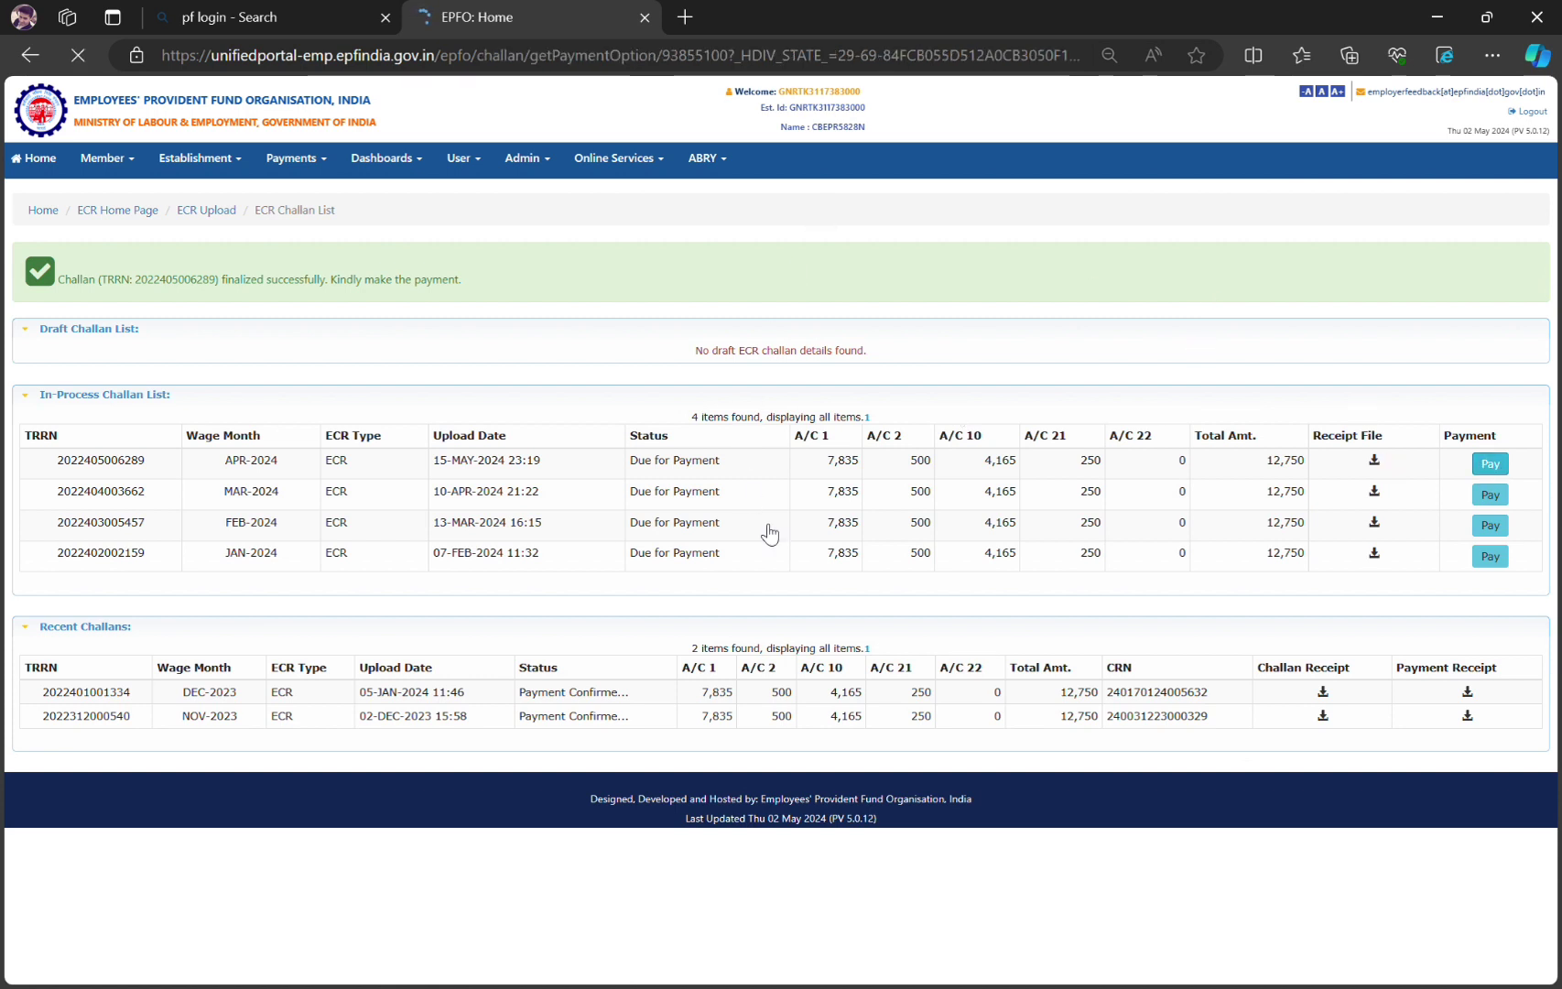